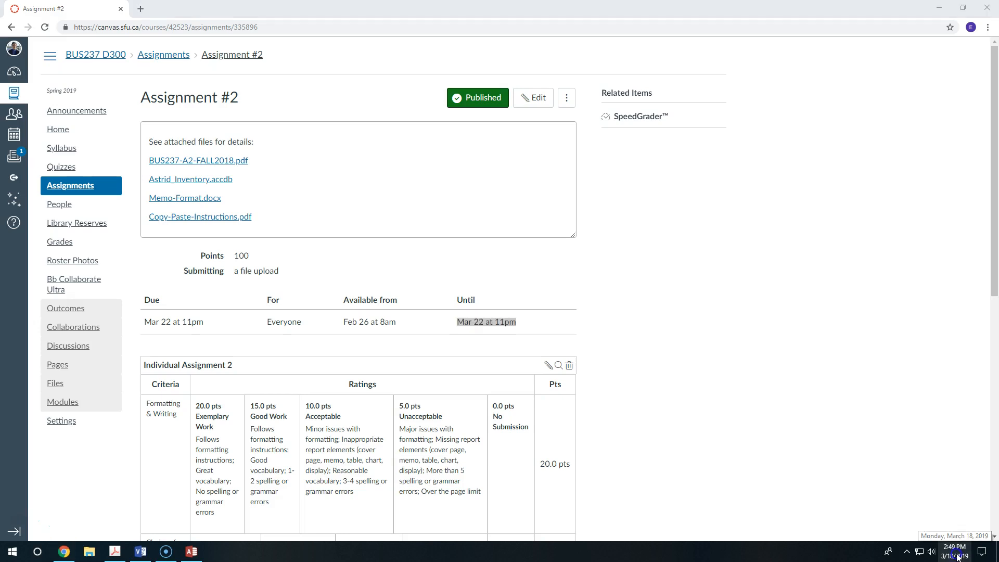
Step: Check today's date in the system calendar against the due date of Assignment #2
click(956, 551)
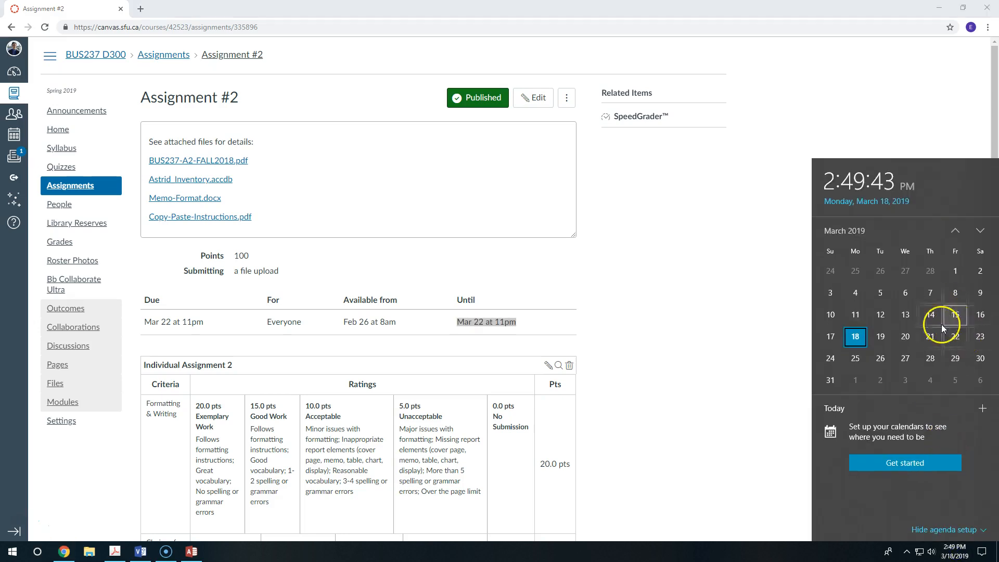
click(680, 328)
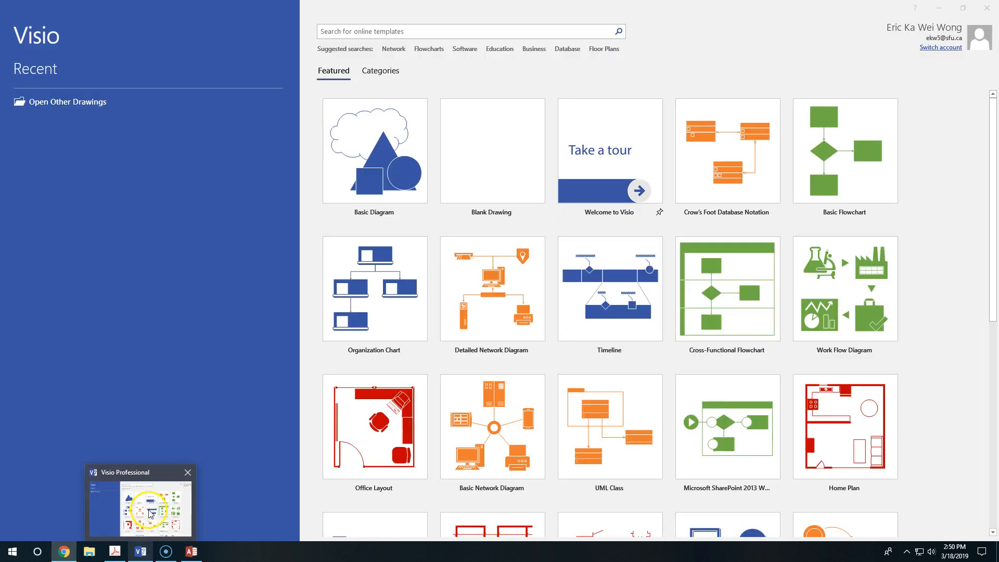
Step: Switch to Visio's start screen with the featured drawing templates
click(156, 499)
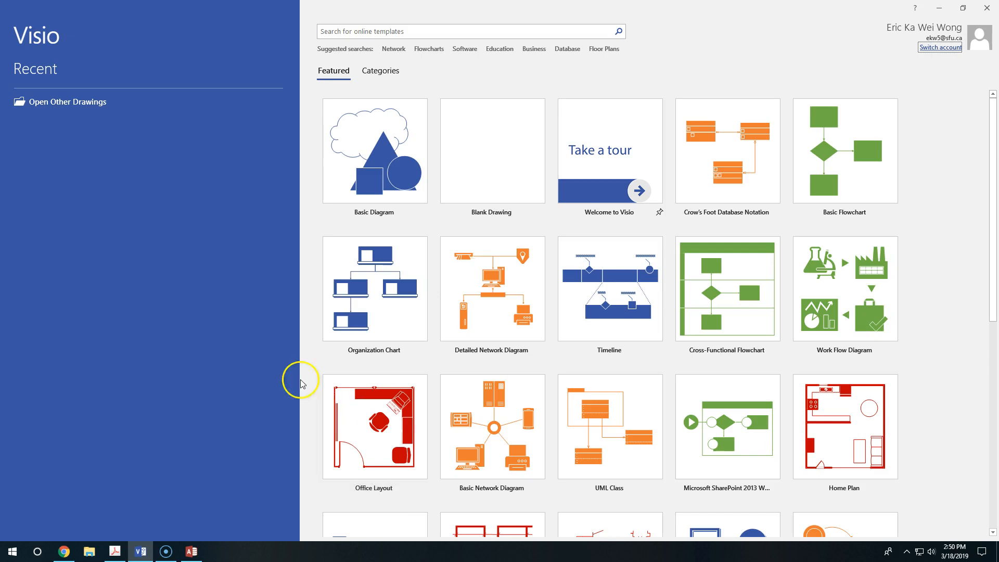
click(37, 551)
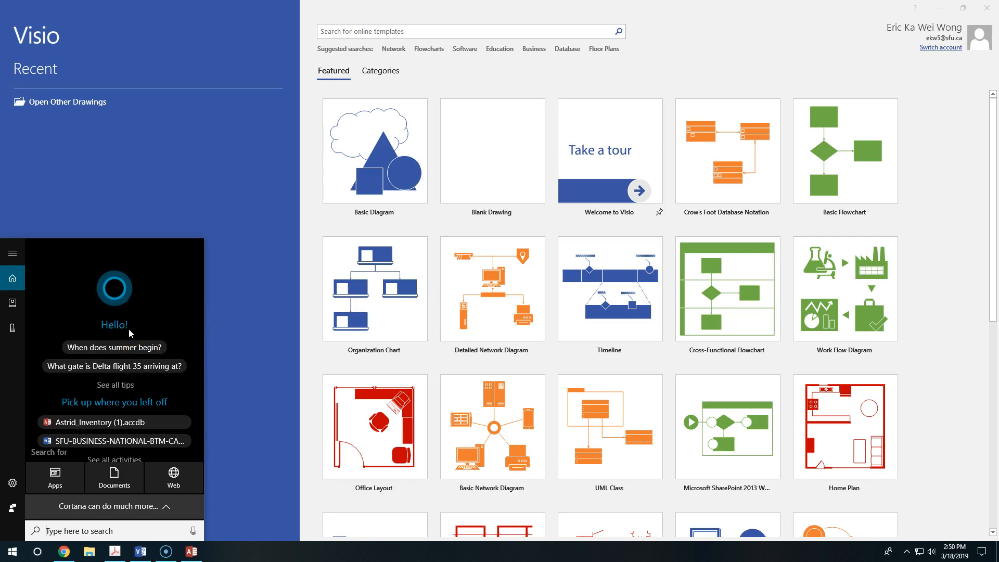
click(246, 357)
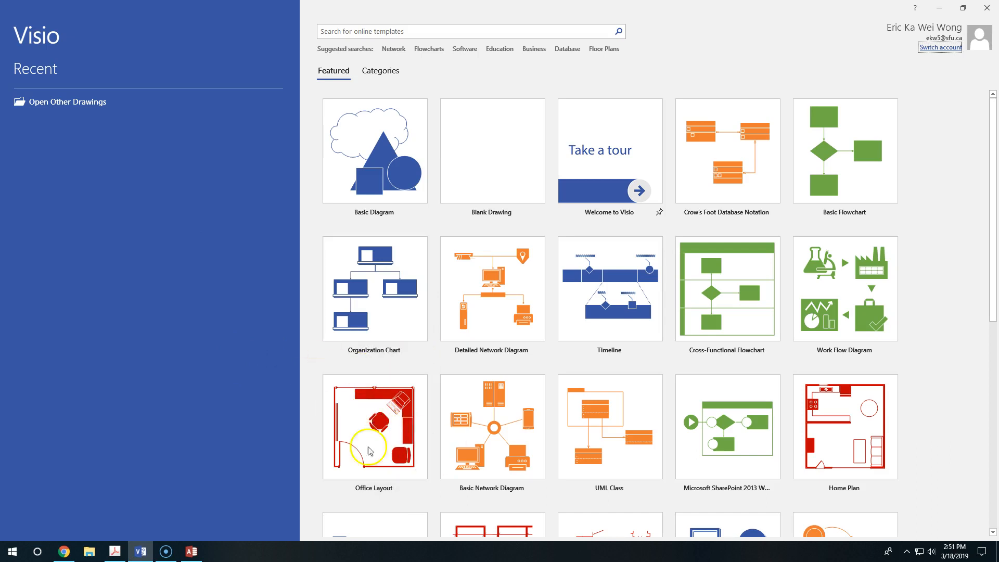
Step: Create a new drawing from the Office Layout template using Metric Units
click(396, 419)
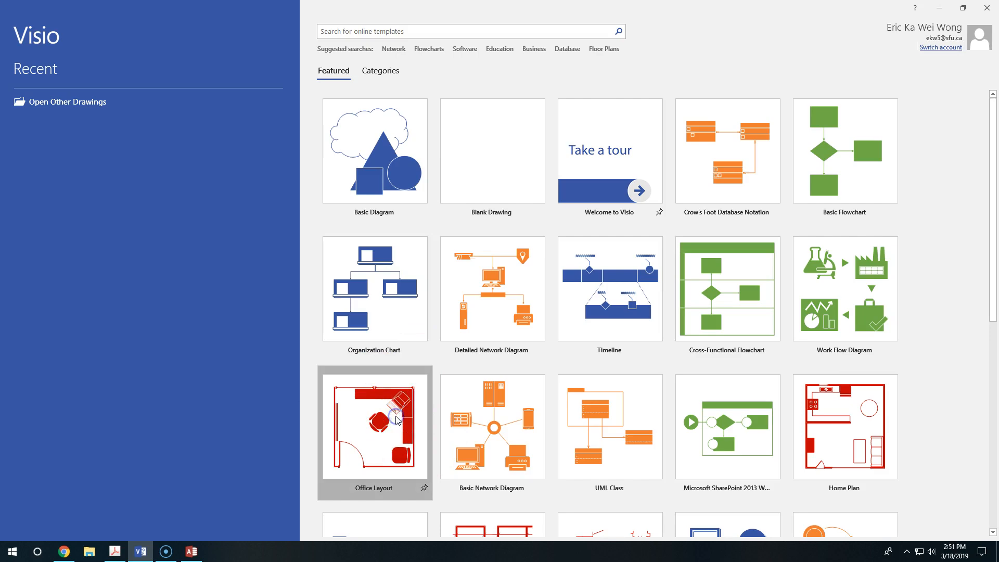
click(380, 422)
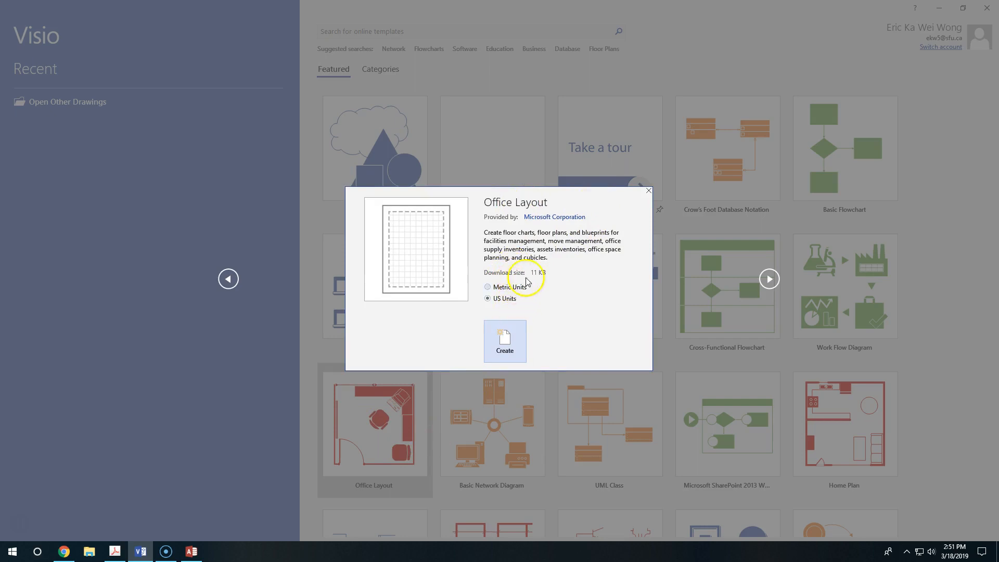
click(648, 191)
click(377, 408)
click(520, 288)
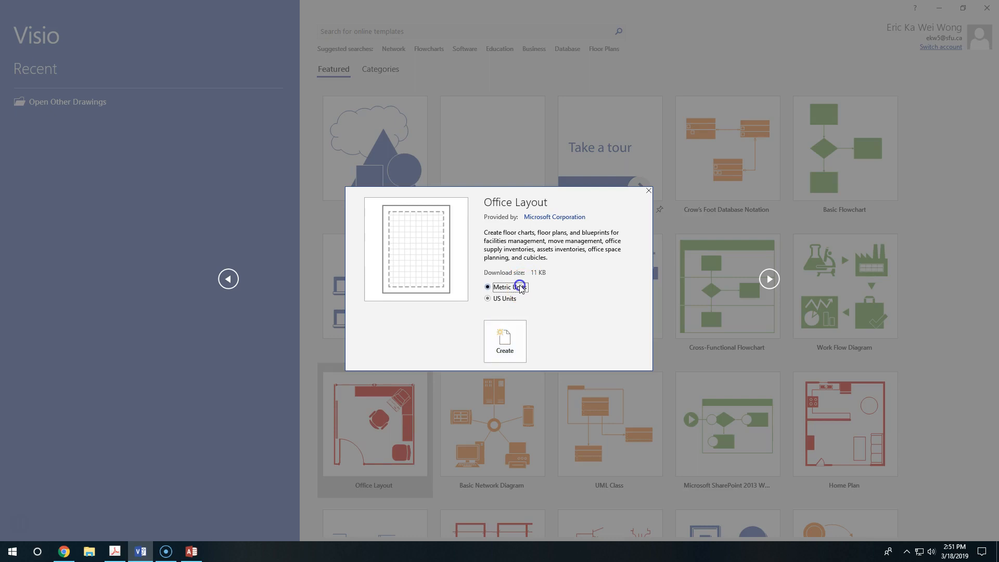
click(505, 339)
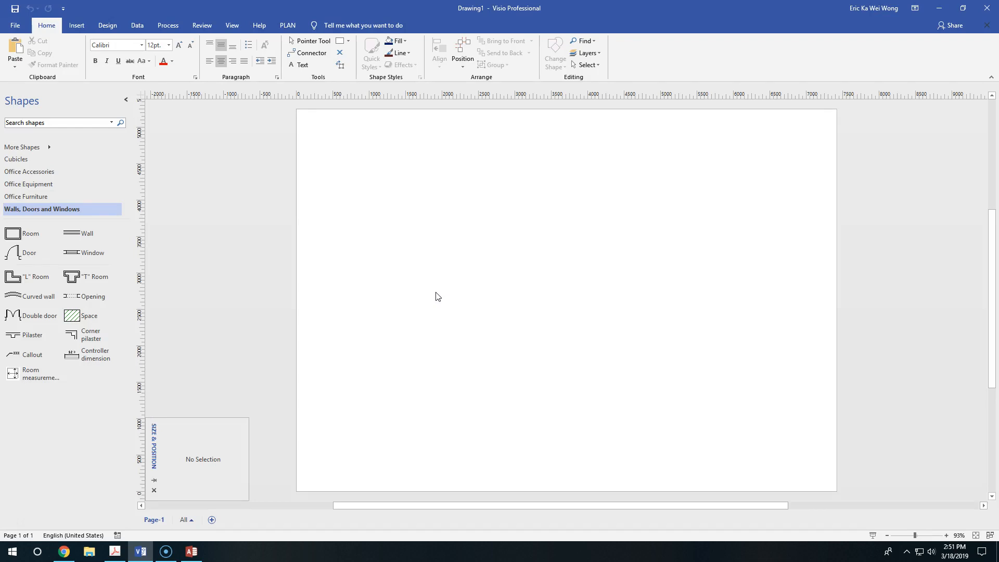
click(430, 297)
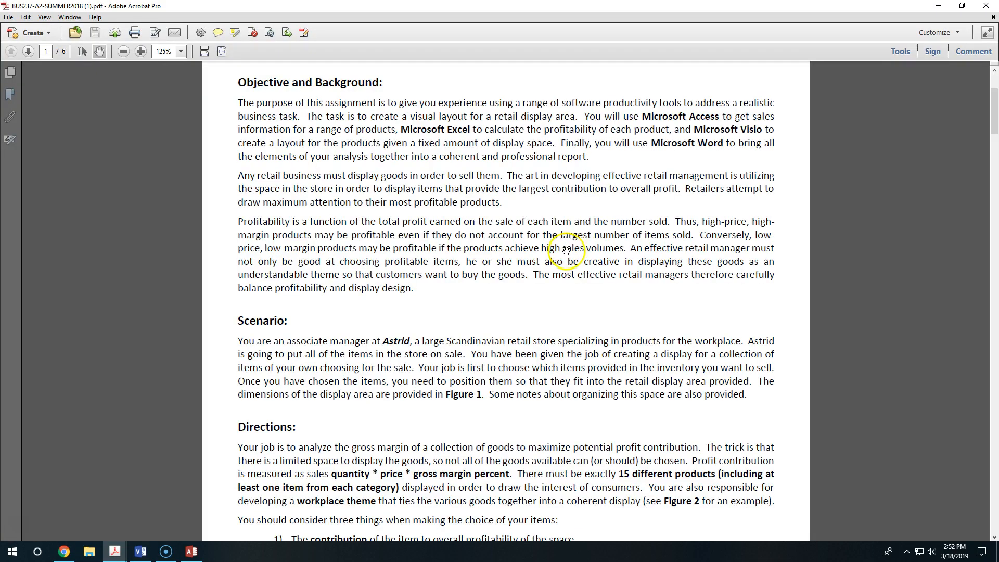
Step: Read the objective, background, scenario and directions of the BUS 237 Assignment 2 PDF in Adobe Acrobat
scroll(565, 156, up, 5)
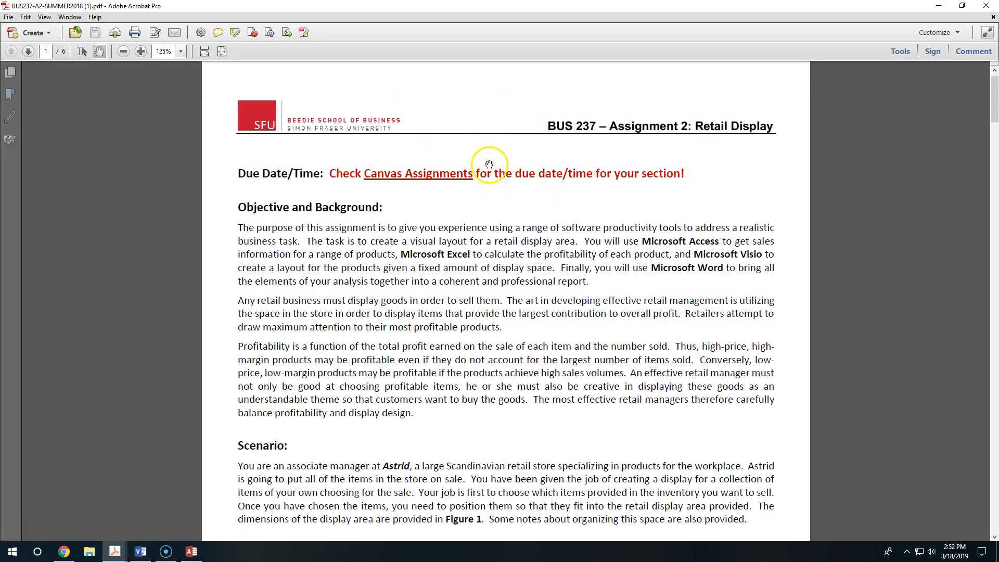
scroll(507, 232, down, 1)
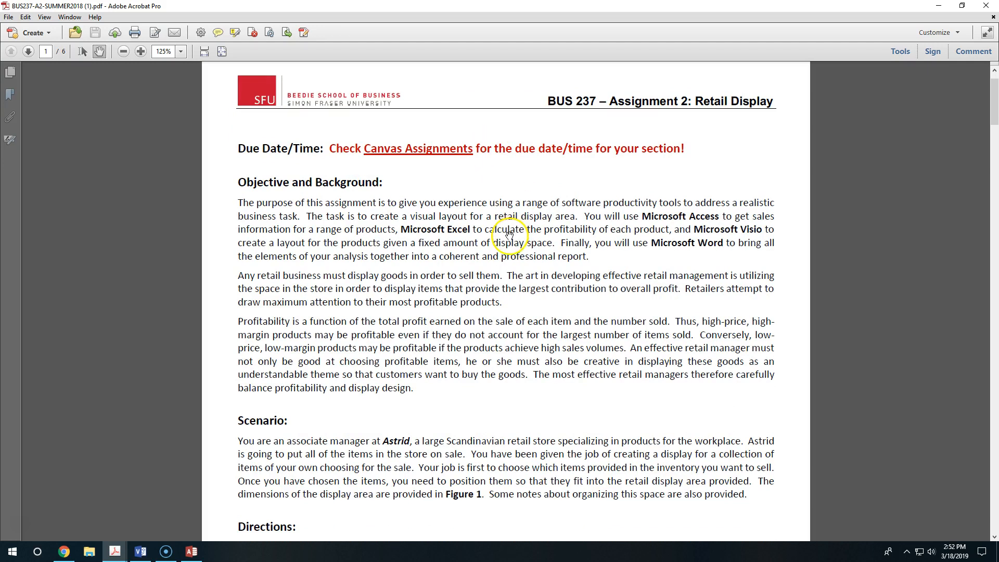
scroll(510, 239, down, 2)
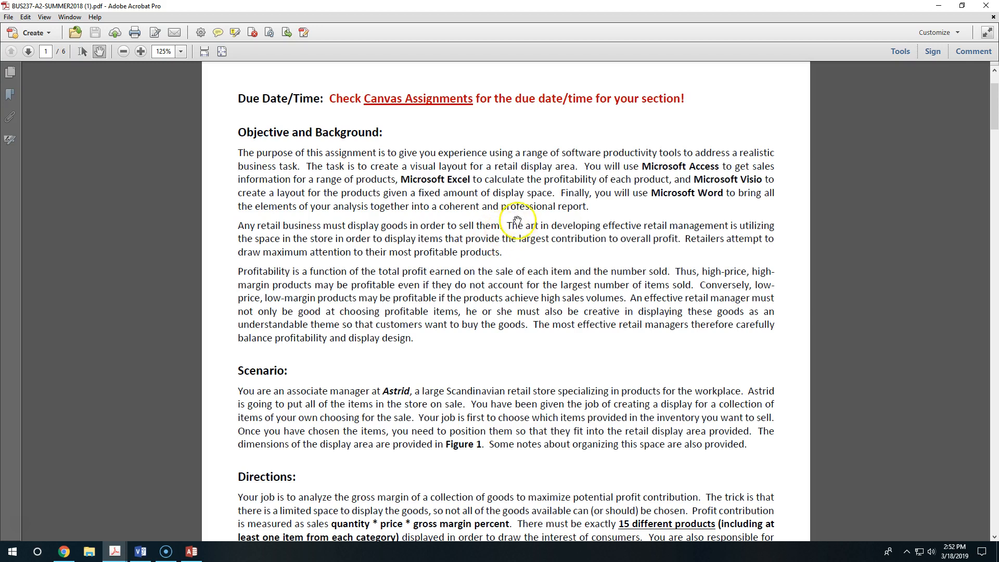
scroll(520, 229, down, 3)
scroll(578, 258, up, 1)
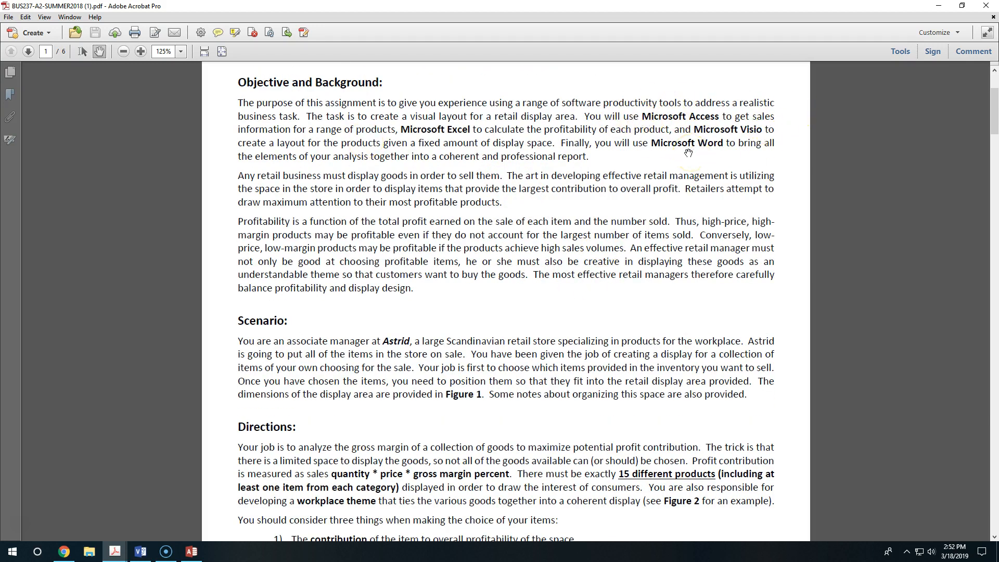
scroll(565, 265, down, 7)
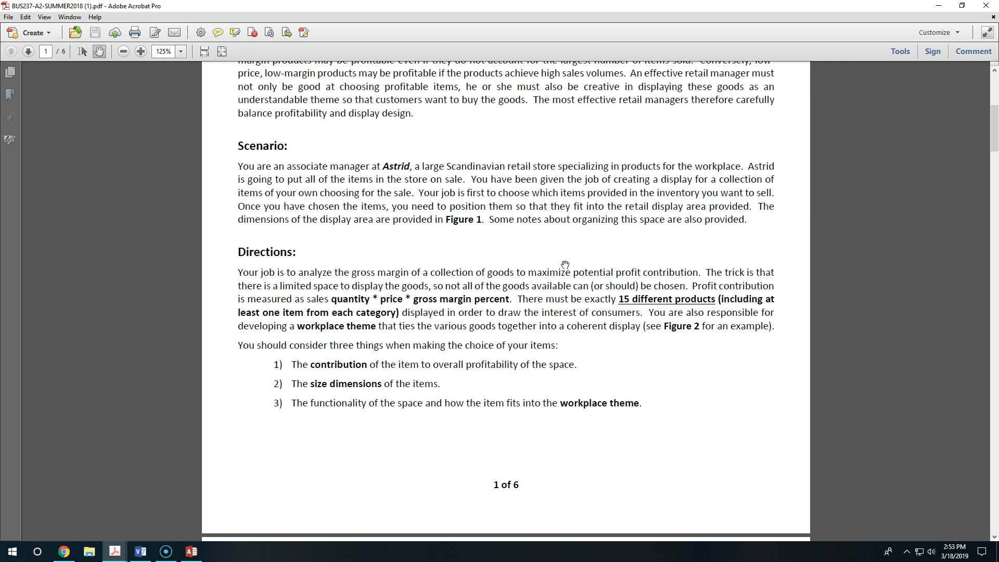
click(442, 174)
scroll(473, 166, down, 3)
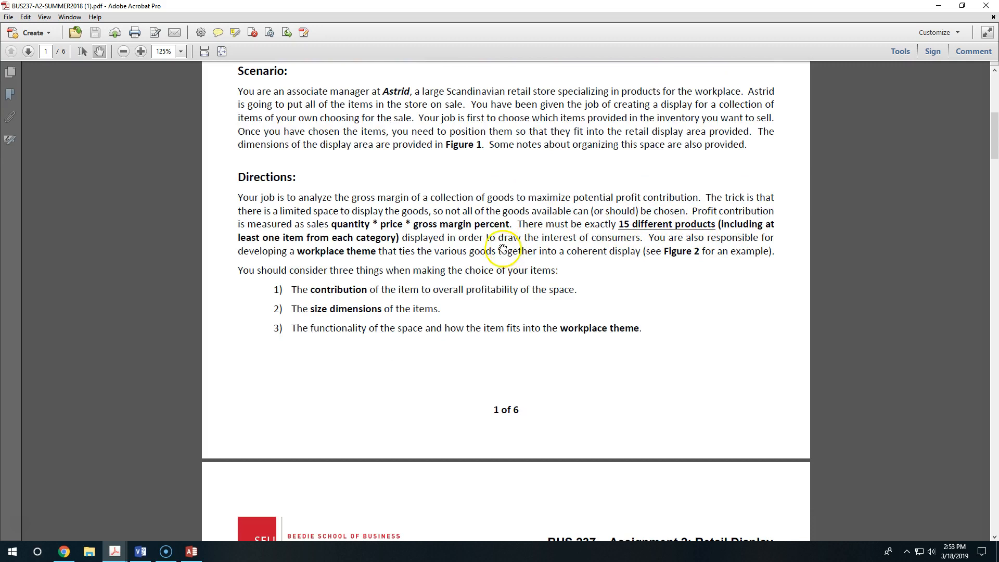
Step: Check the attached files on the Canvas assignment page in Chrome, and look through the PRODUCTS table in Access
click(64, 551)
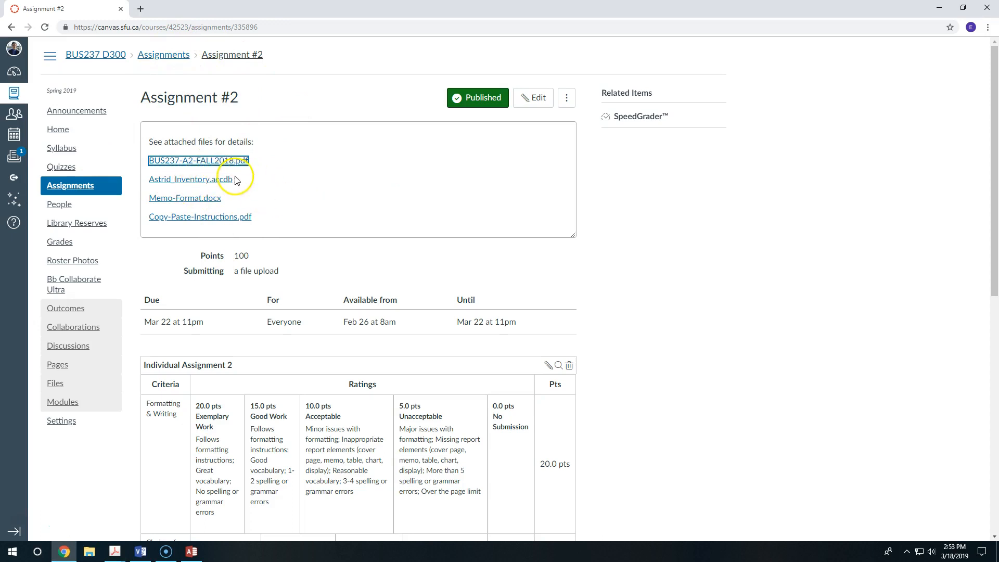
click(194, 551)
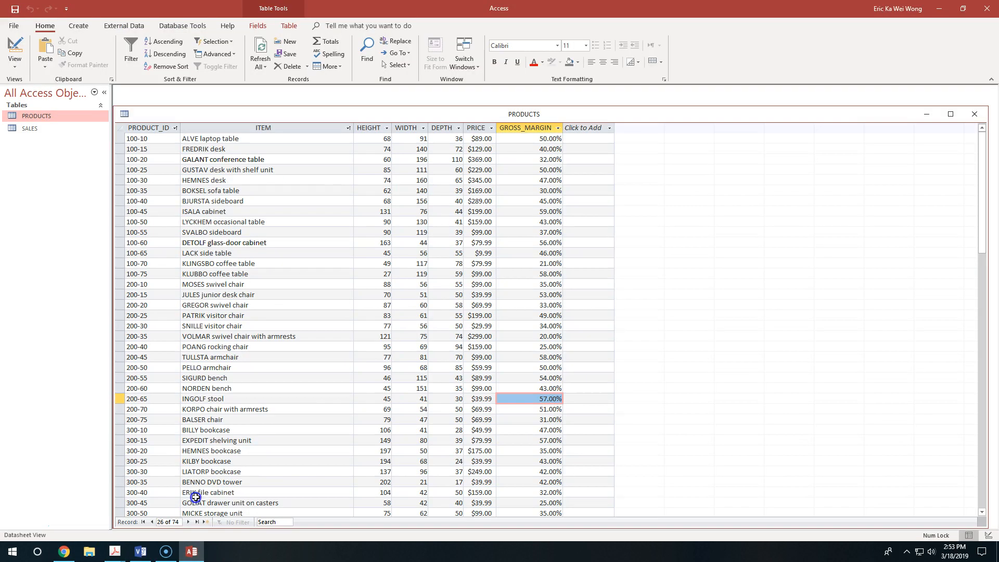
scroll(200, 263, down, 18)
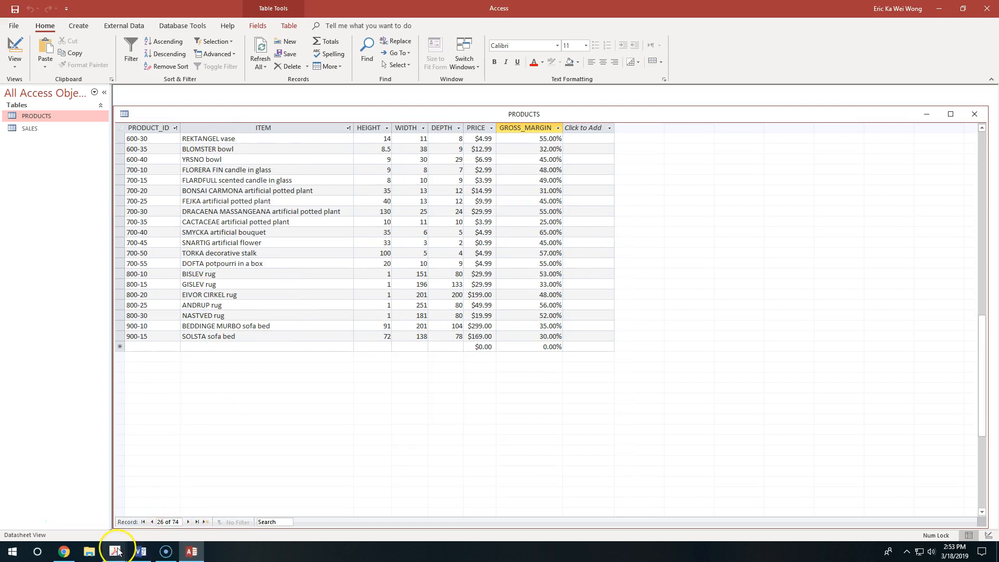
mouse_move(117, 550)
click(195, 505)
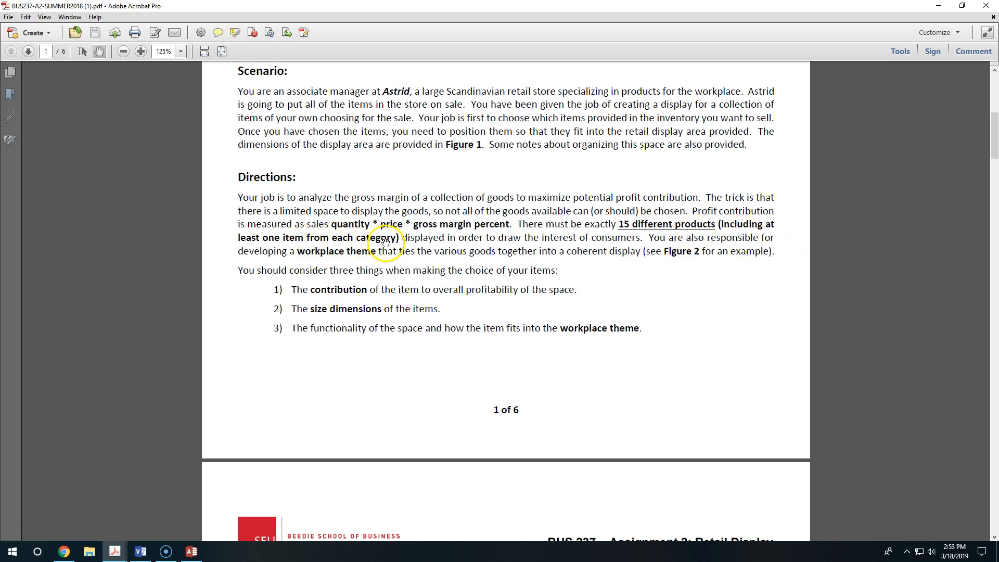
click(191, 551)
scroll(151, 323, up, 18)
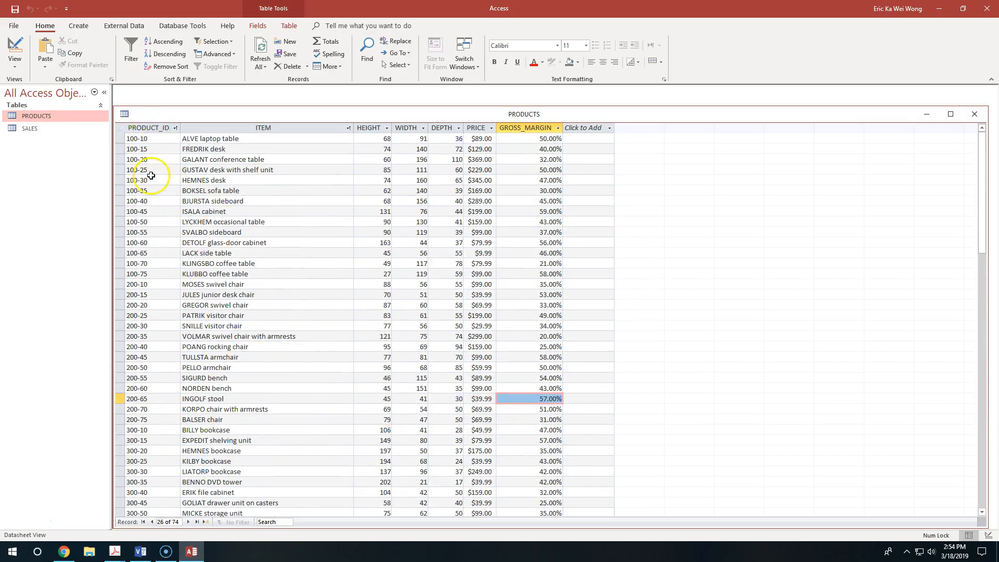
Step: Examine the product ID codes and item names in the PRODUCTS table, including the full PRODUCT_ID filter list
click(129, 315)
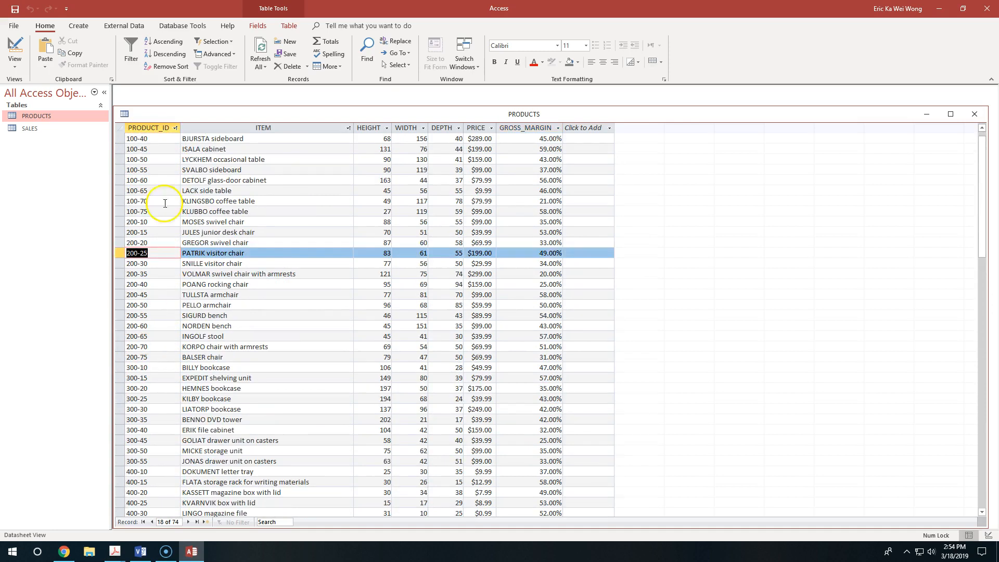
scroll(158, 203, down, 2)
scroll(164, 270, down, 1)
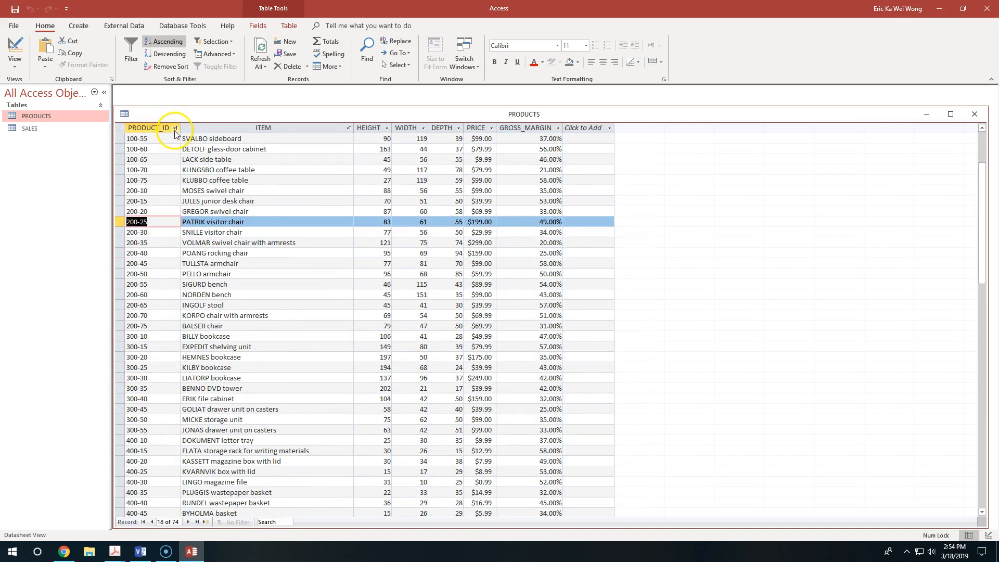
click(175, 128)
drag(289, 203, 291, 273)
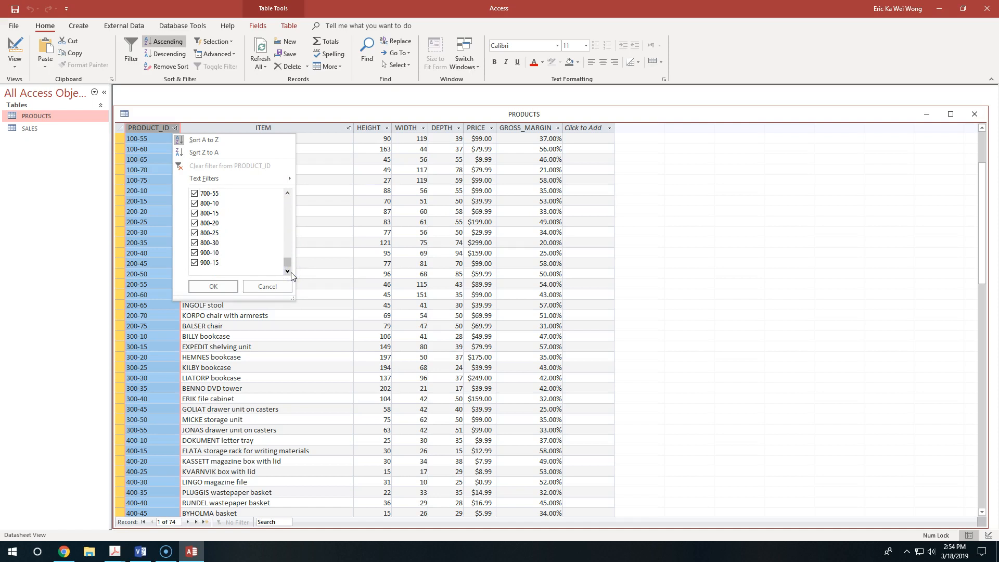
click(232, 289)
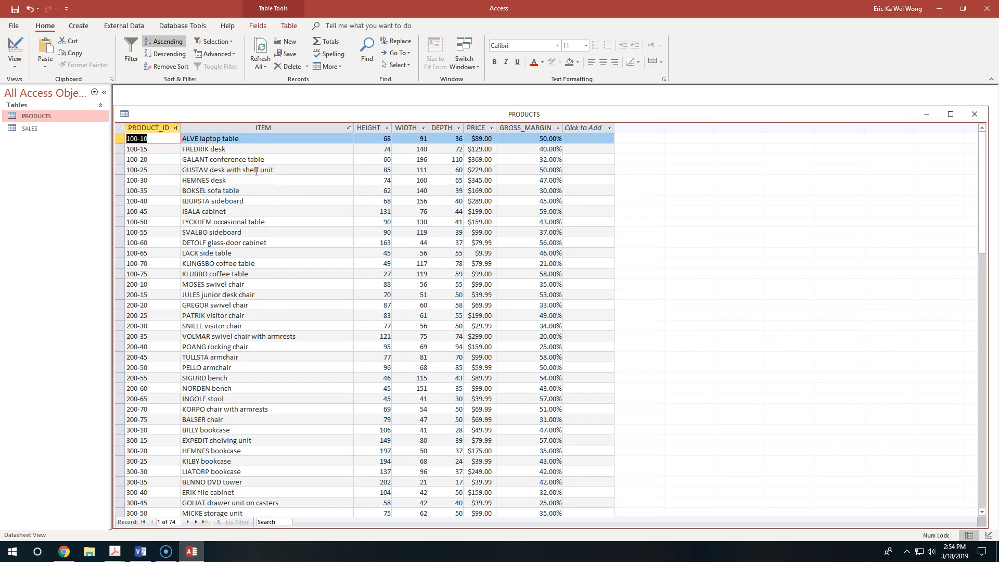
click(249, 140)
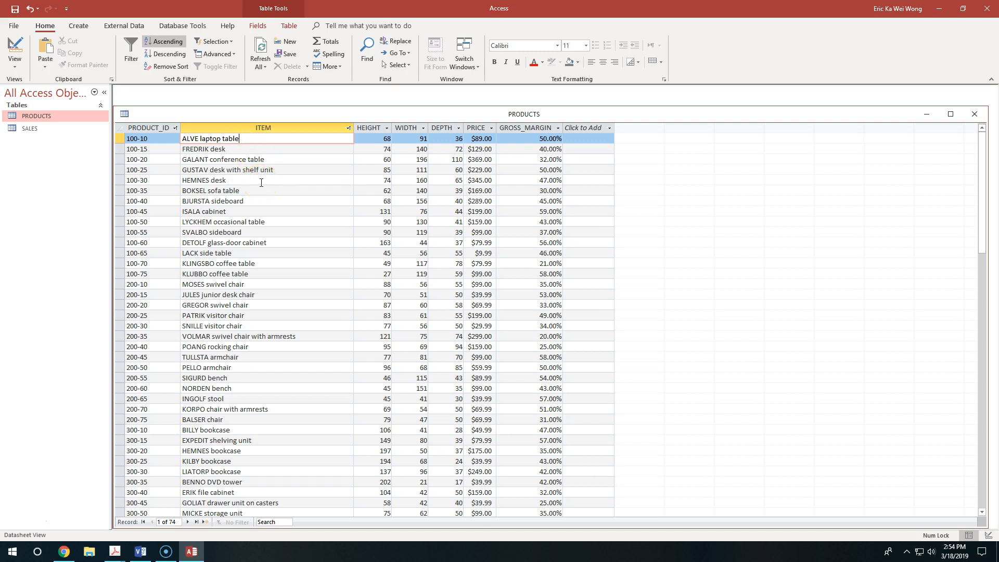
click(166, 138)
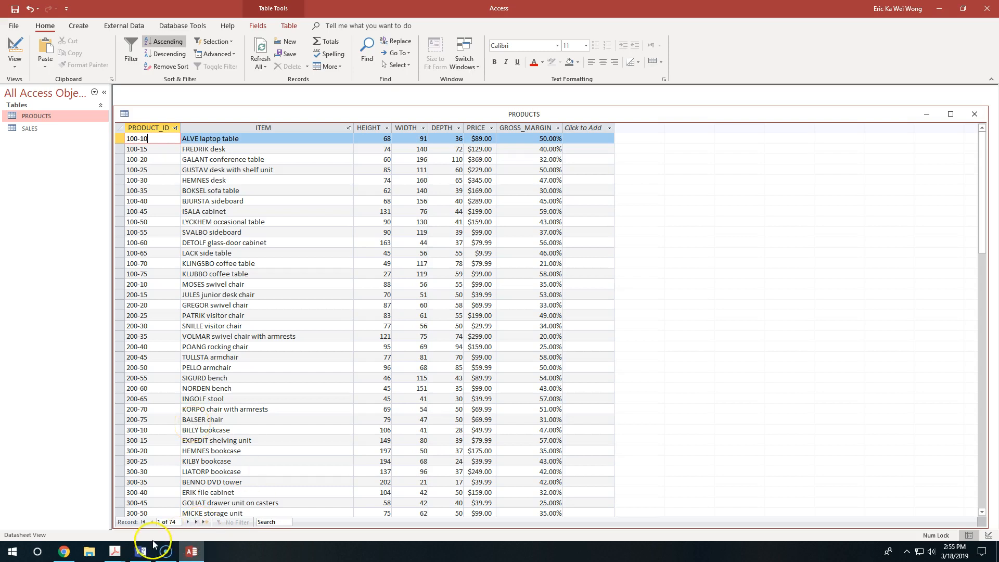
Step: Switch to the assignment PDF in Acrobat and read the retail display diagram requirements, wall lengths and shape instructions on page 3
mouse_move(147, 552)
click(156, 500)
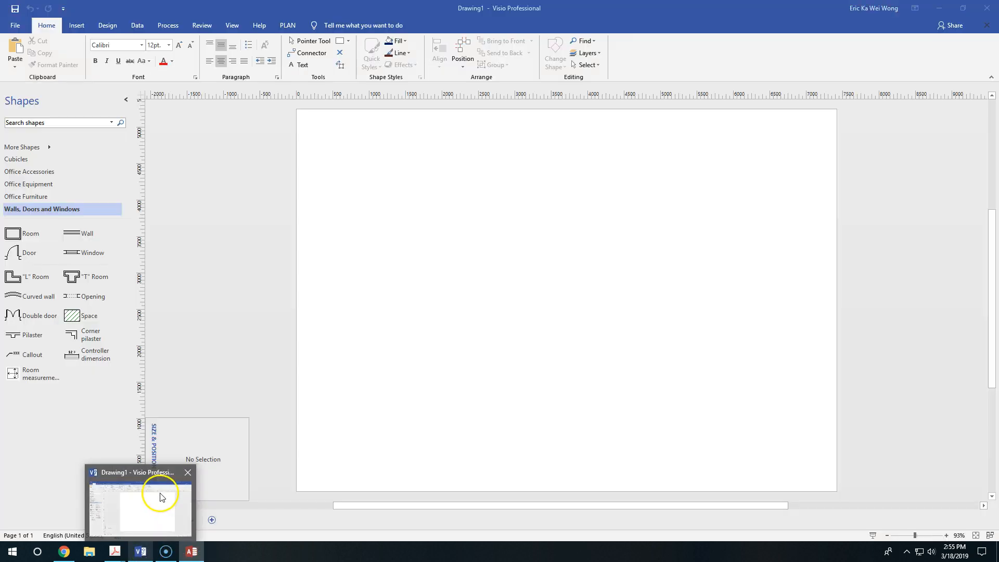
mouse_move(115, 550)
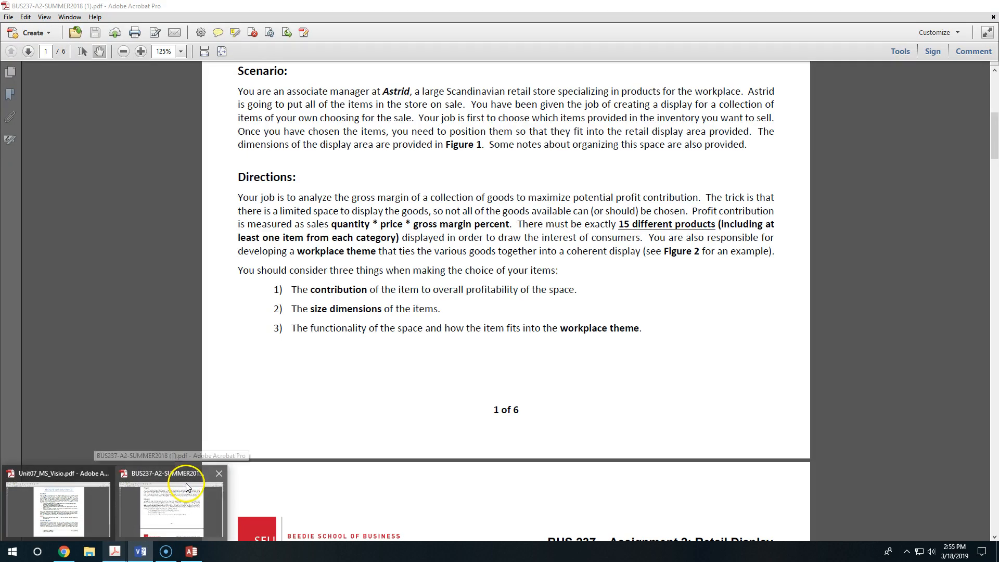
click(188, 475)
scroll(609, 239, down, 15)
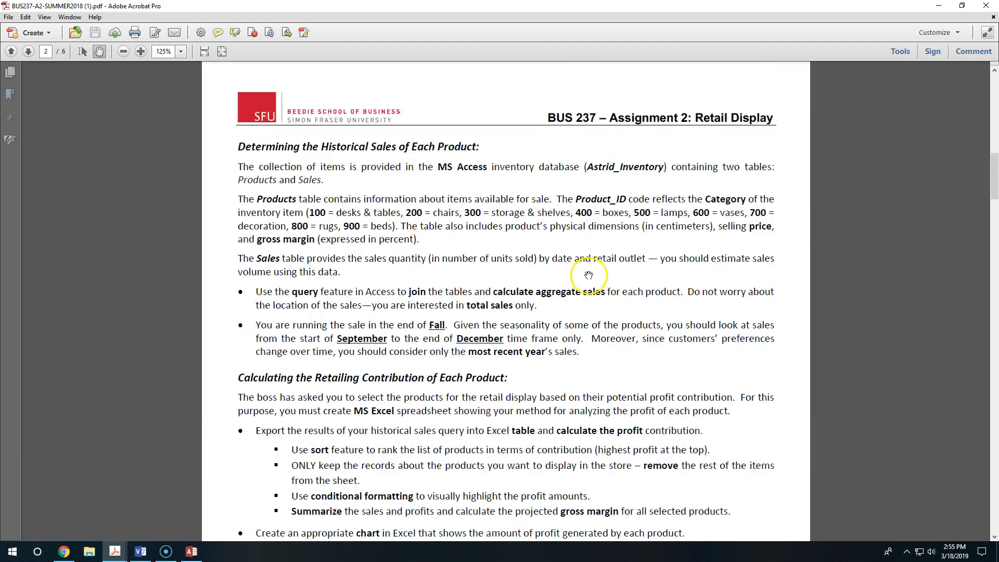
scroll(617, 298, down, 12)
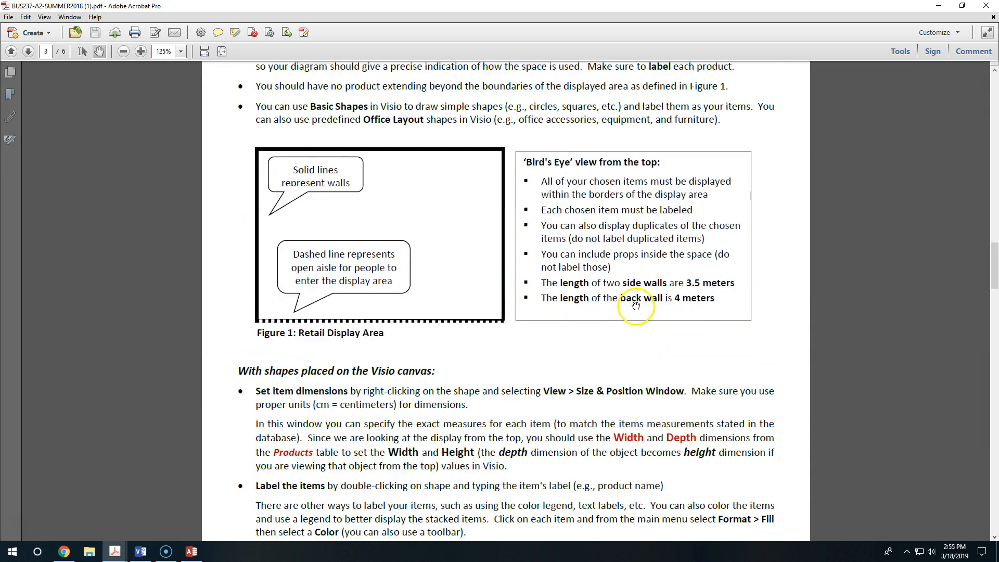
scroll(644, 312, up, 10)
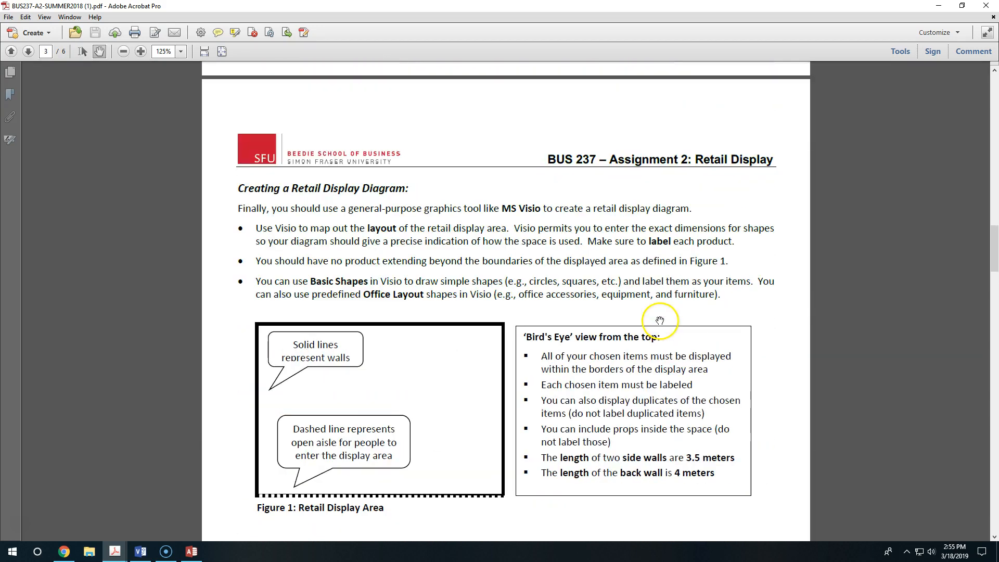
scroll(559, 305, down, 2)
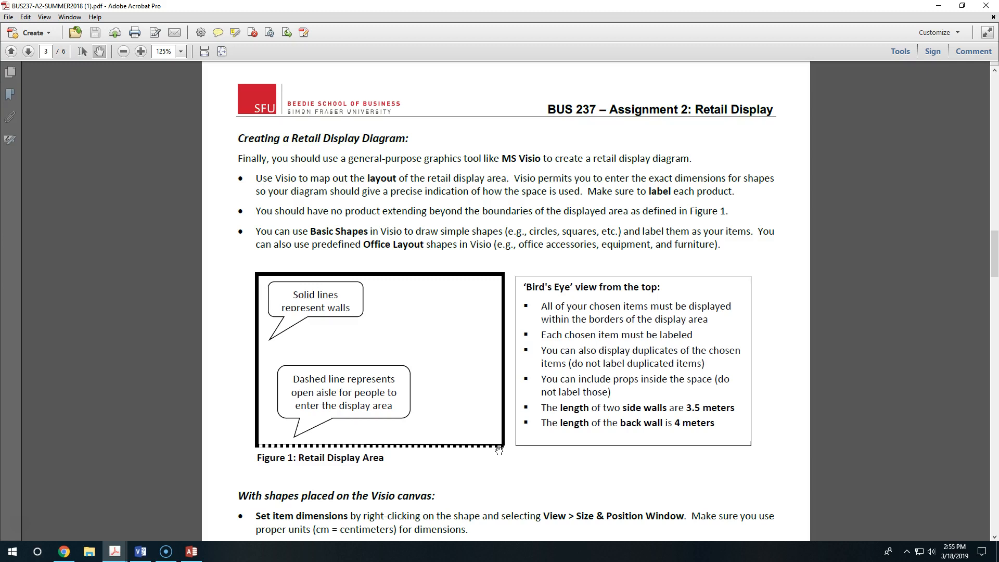
scroll(718, 422, down, 3)
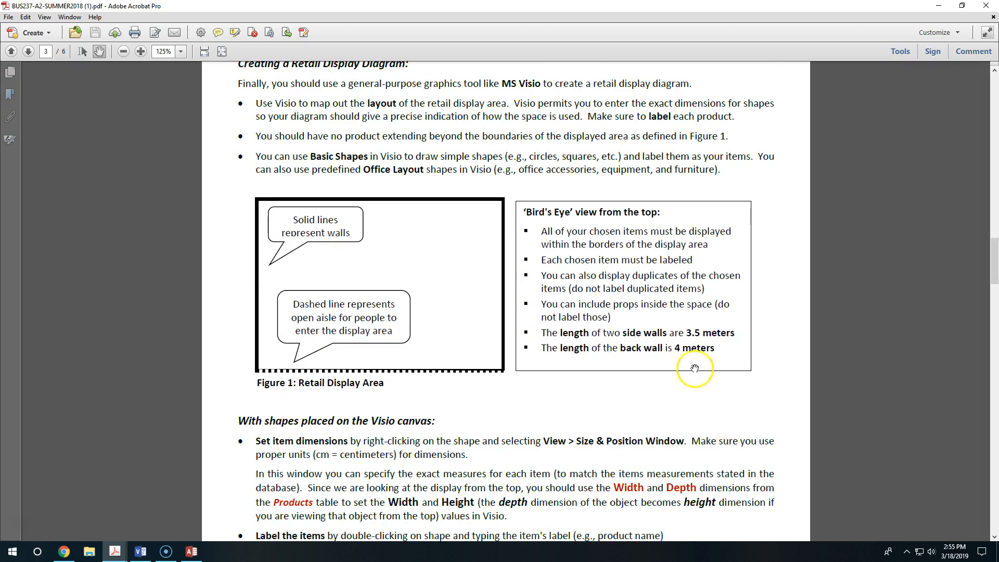
scroll(676, 354, down, 6)
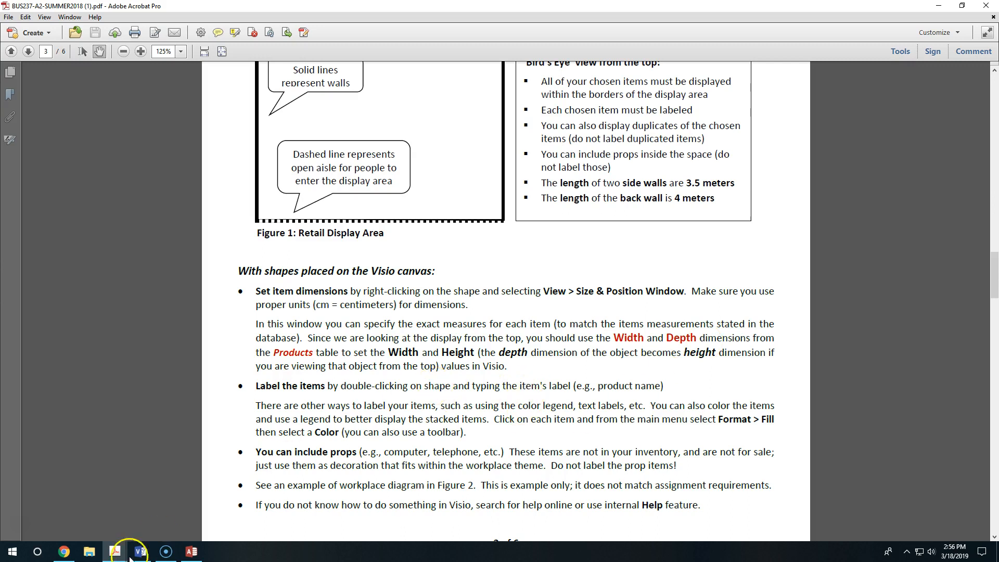
Step: Switch to Access and hide the HEIGHT field in the PRODUCTS table, leaving WIDTH and DEPTH beside the item names
mouse_move(196, 547)
click(201, 514)
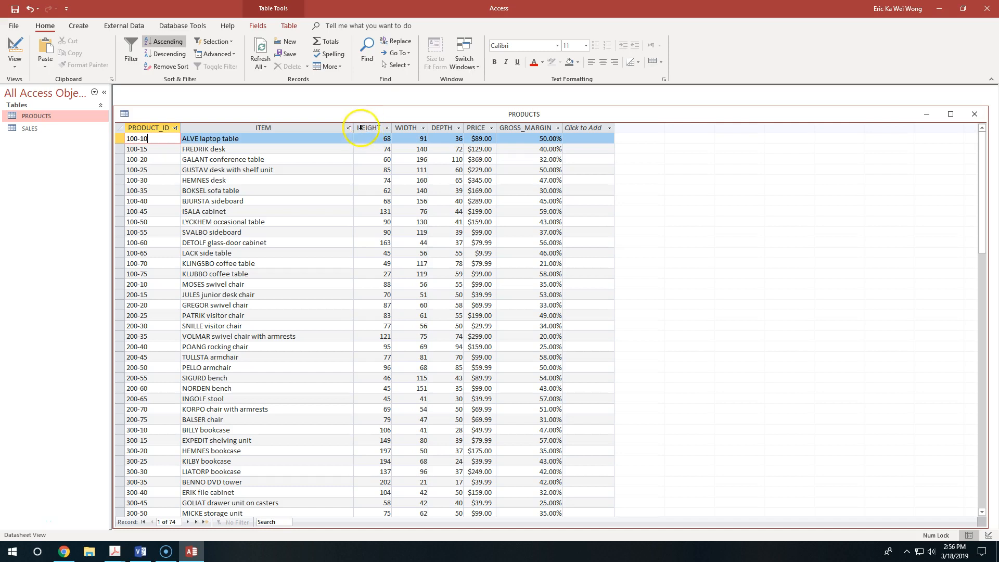
click(377, 127)
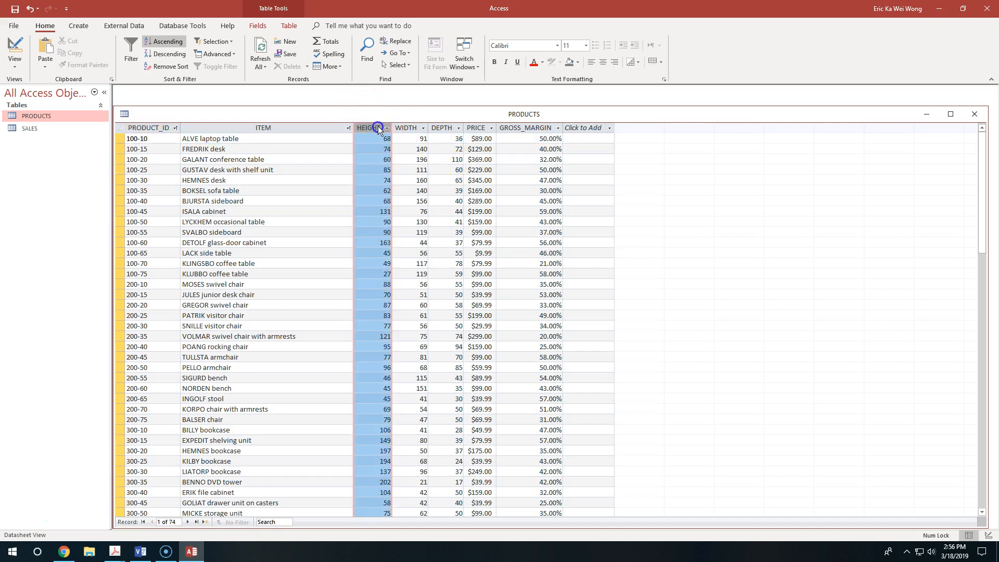
right_click(377, 127)
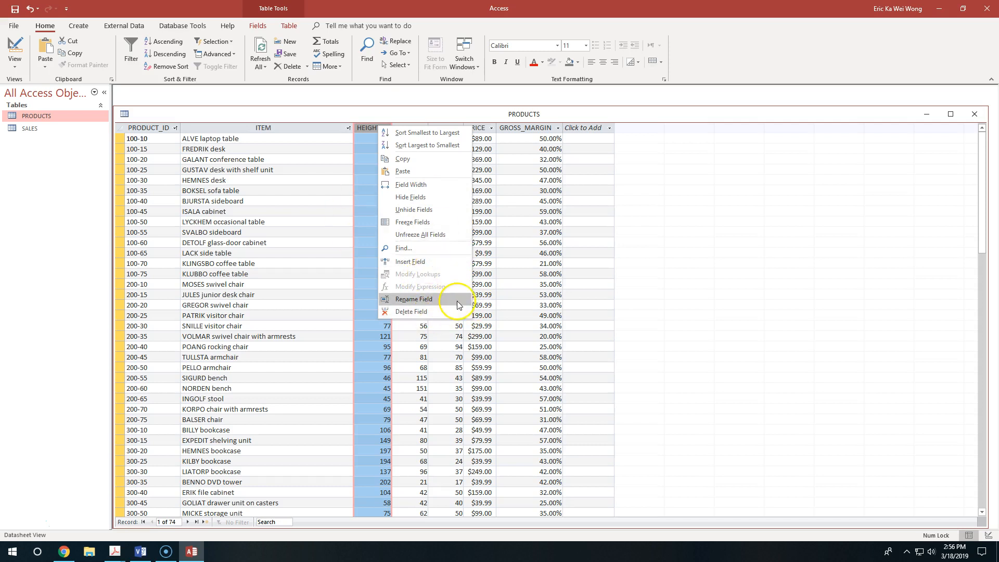
click(431, 197)
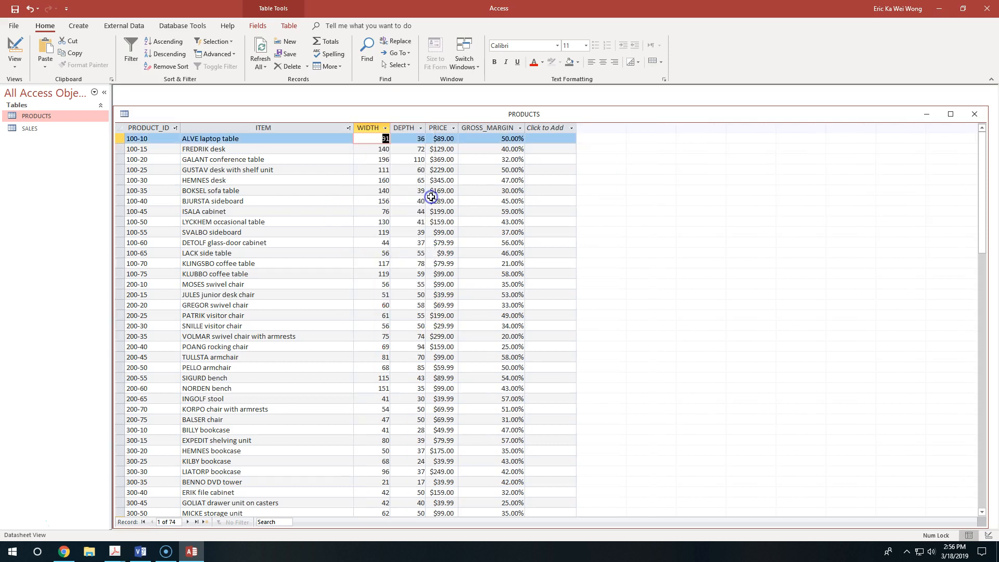
click(386, 191)
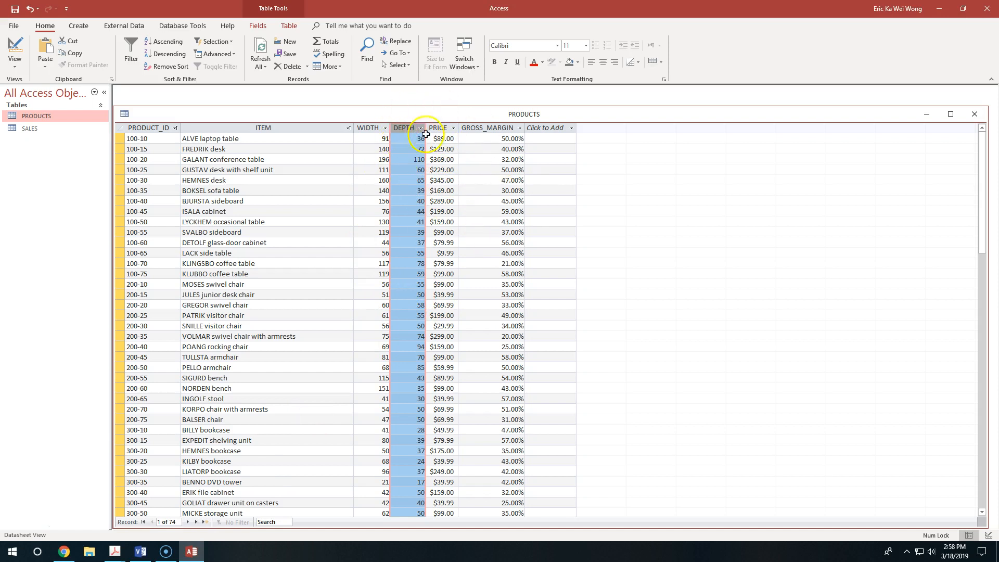
click(385, 148)
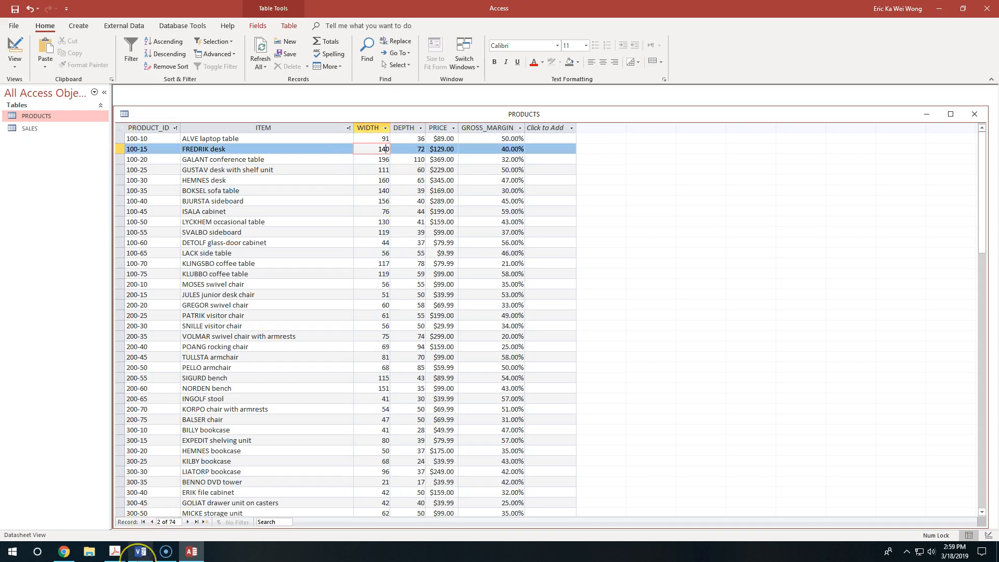
Step: Check the required side and back wall lengths in the assignment PDF, comparing with the Visio room and the Access table
click(139, 552)
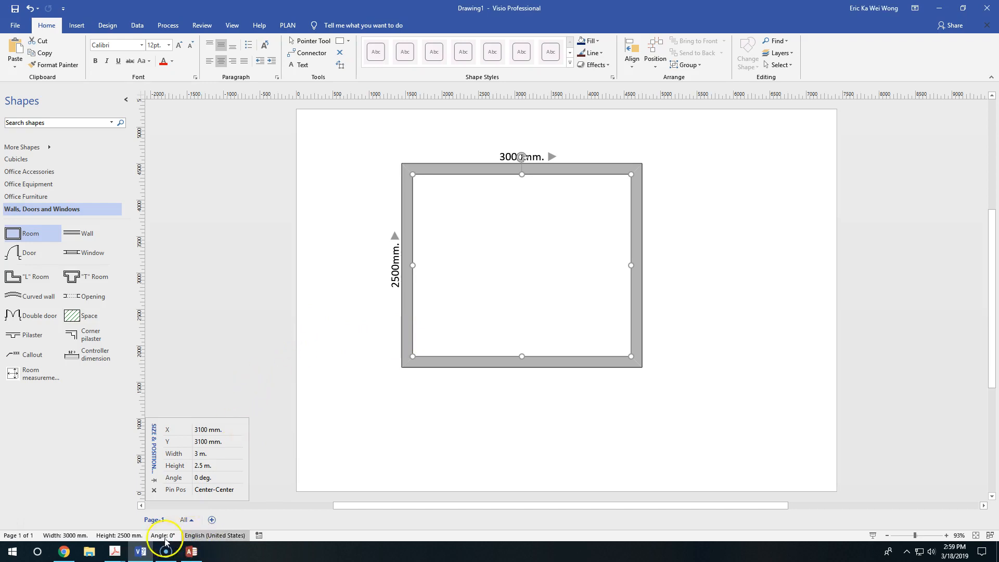
mouse_move(124, 559)
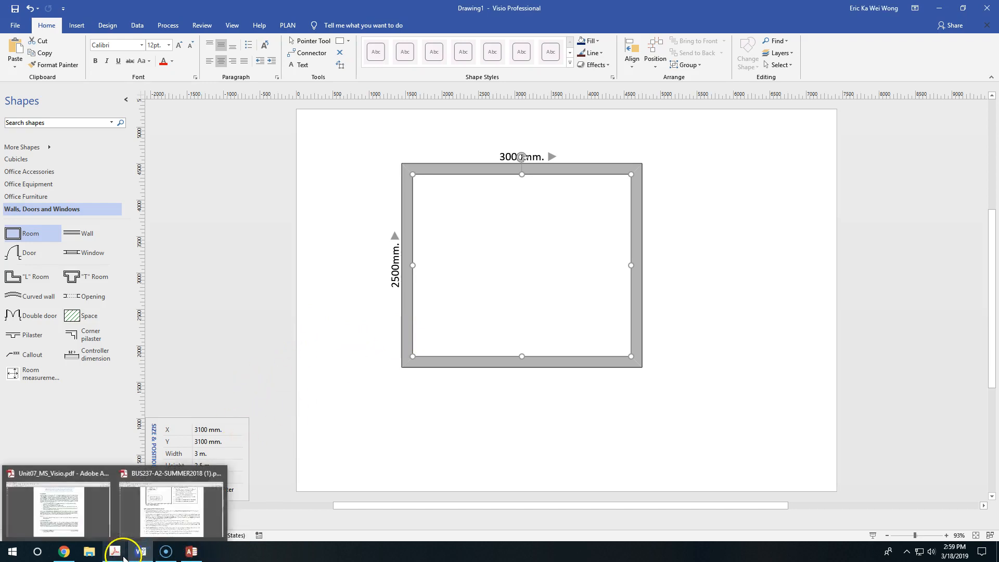
click(201, 500)
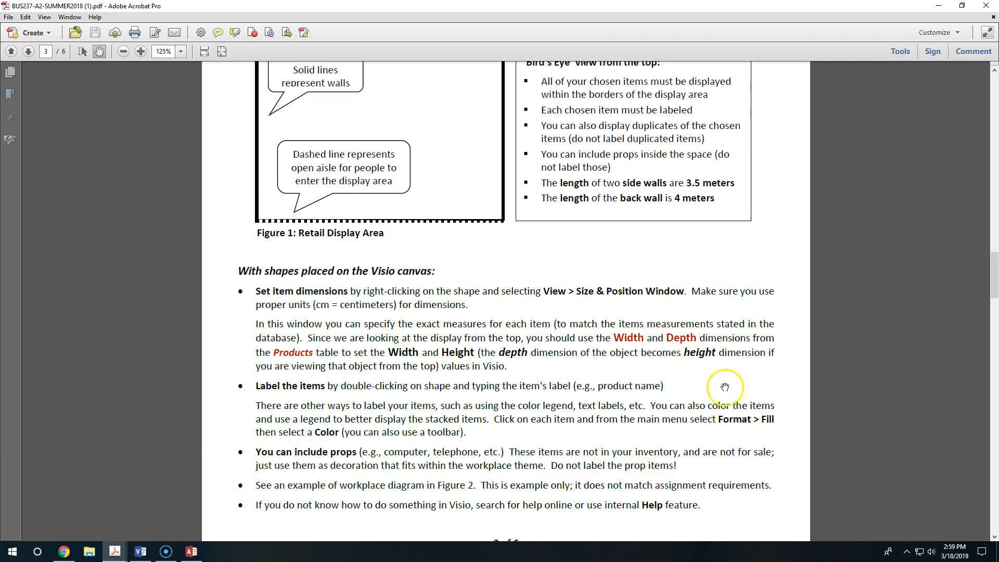
scroll(733, 369, up, 3)
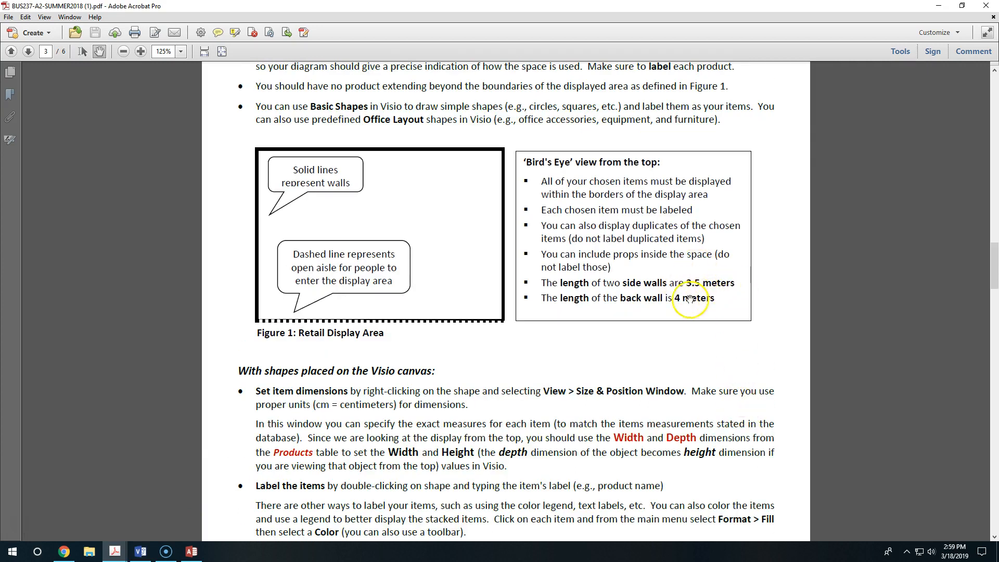
click(190, 551)
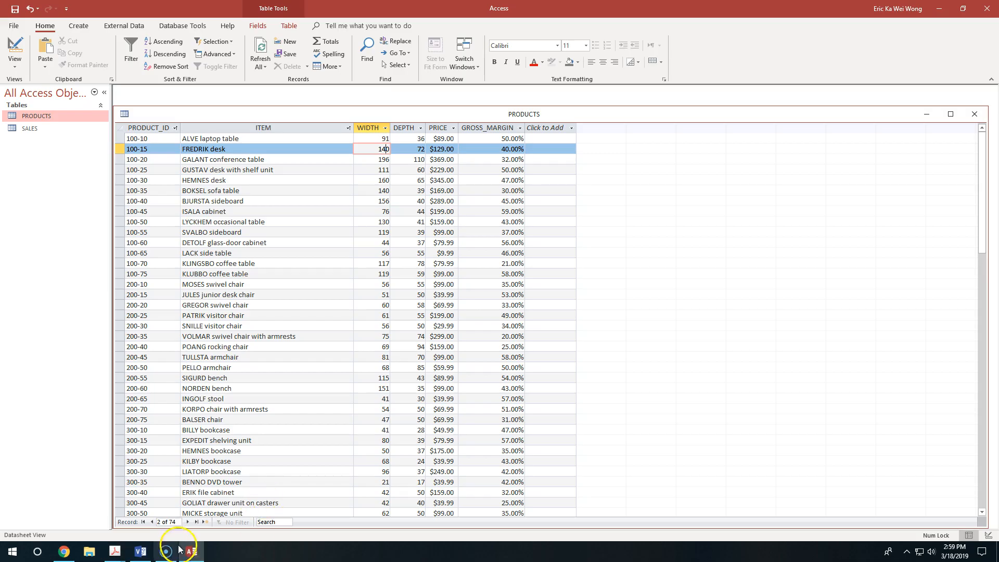
Step: Switch to Visio and set the room's width to 4 m and its height to 3.5 m
click(140, 550)
click(198, 453)
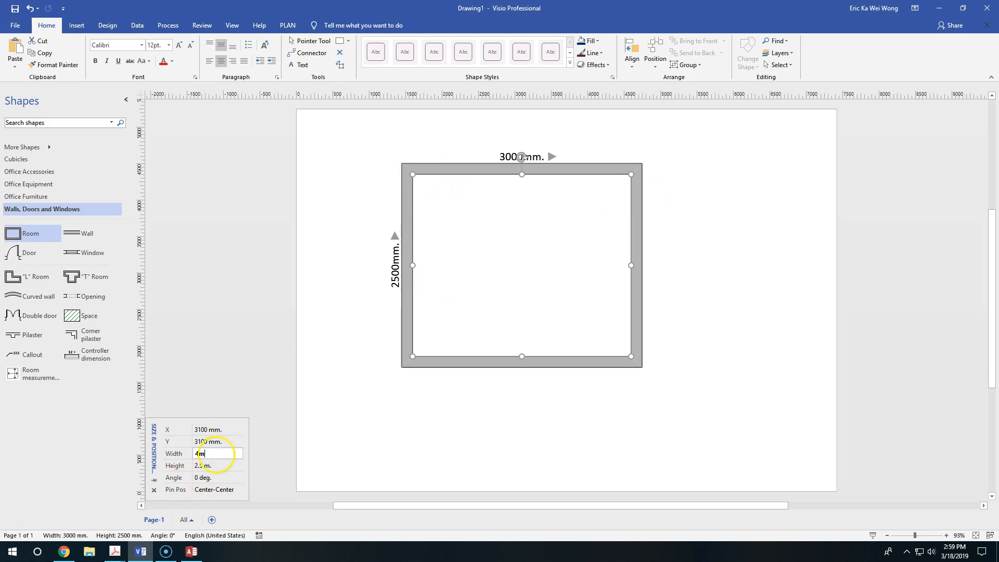
key(Return)
click(214, 465)
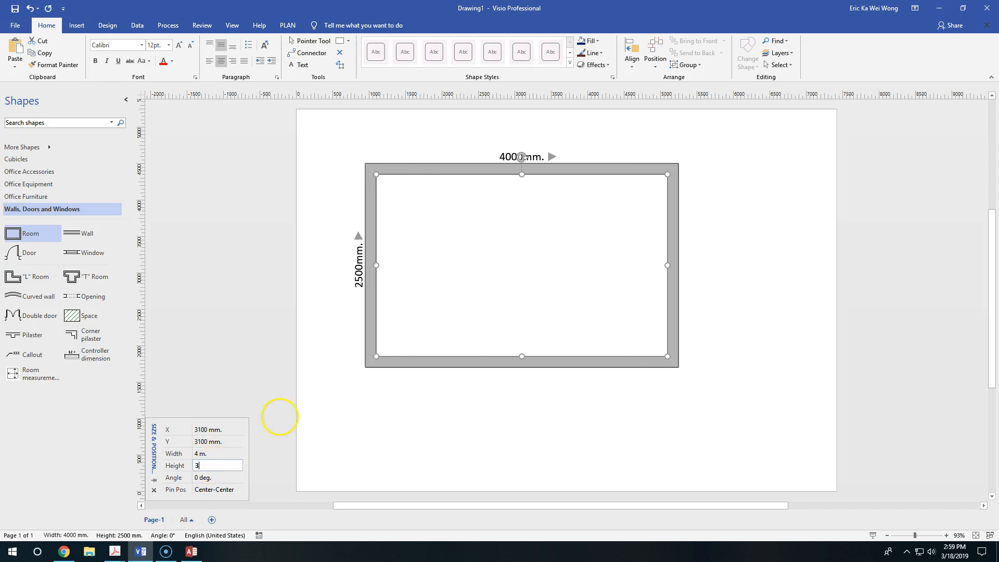
text(3.5m)
key(Return)
Step: Re-enter the room's dimensions in centimetres, with a height of 350 cm and a width of 400 cm
click(211, 466)
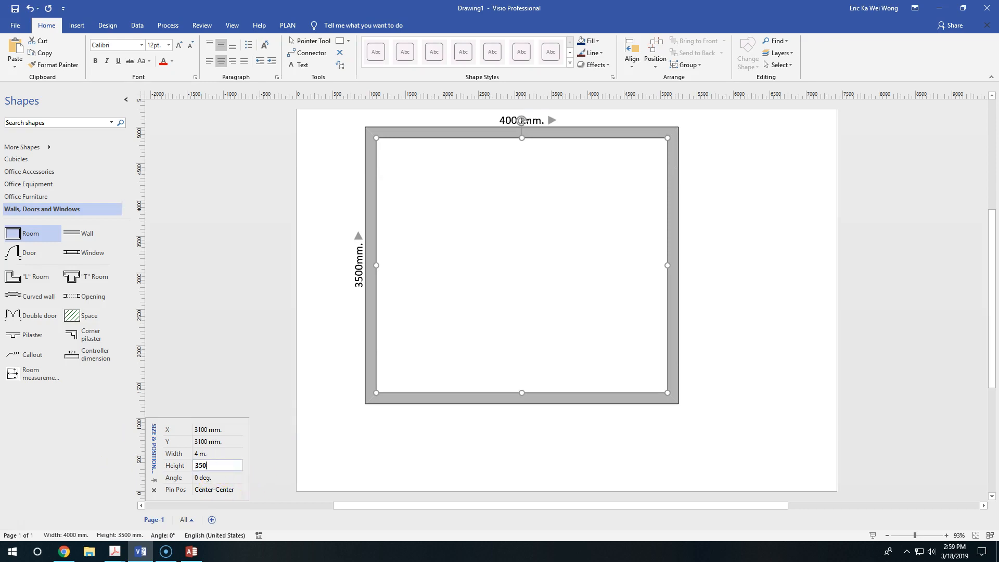
key(Return)
click(209, 454)
text(400 cm)
key(Return)
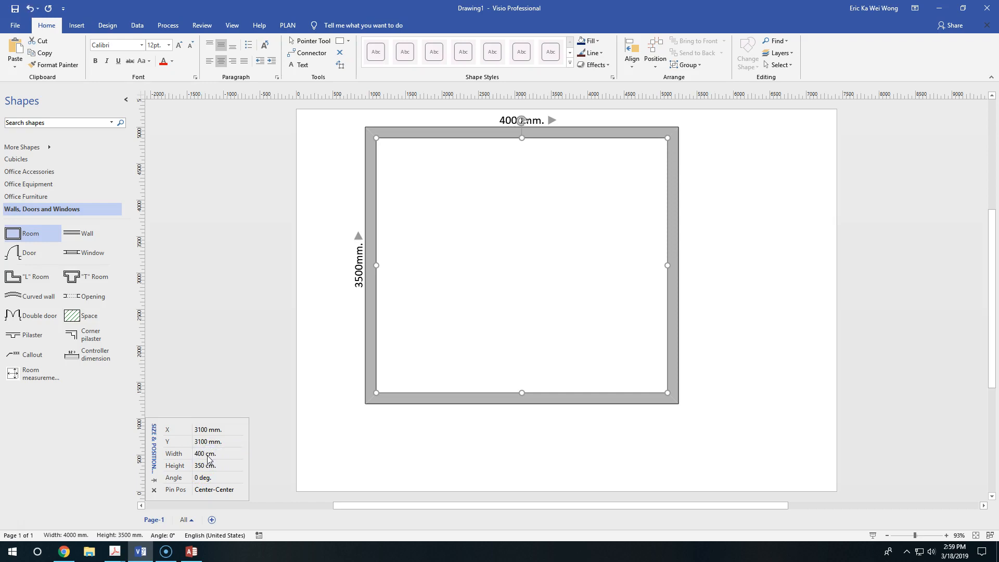
Step: Move the room shape to the horizontal middle of the page, with its centre at about X 3700 mm, Y 2550 mm
scroll(568, 263, up, 2)
drag(569, 201, 623, 233)
scroll(619, 238, down, 3)
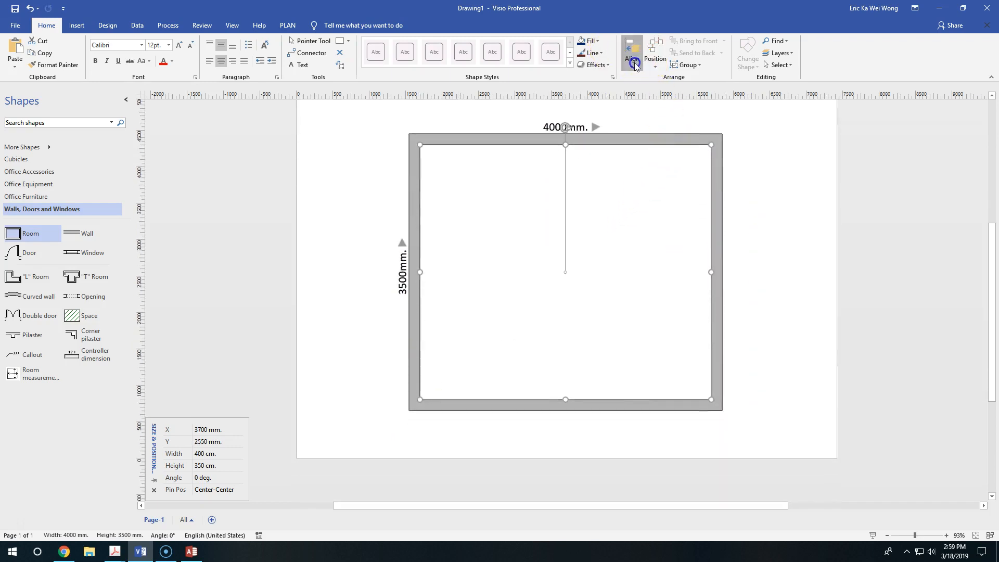
Step: Try to position the room with Auto Align and check the other alignment and spacing options
click(634, 63)
click(654, 89)
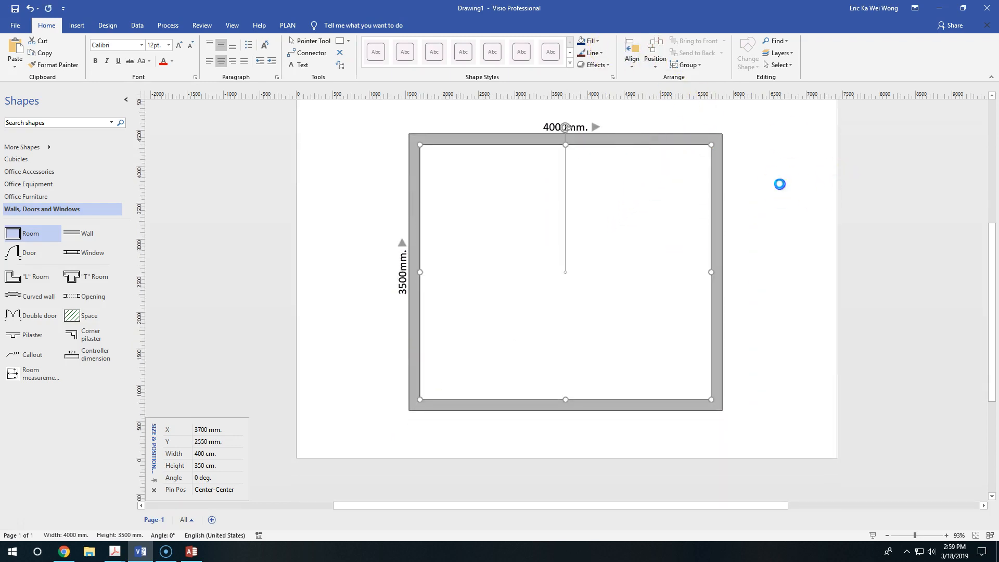
click(633, 61)
click(656, 64)
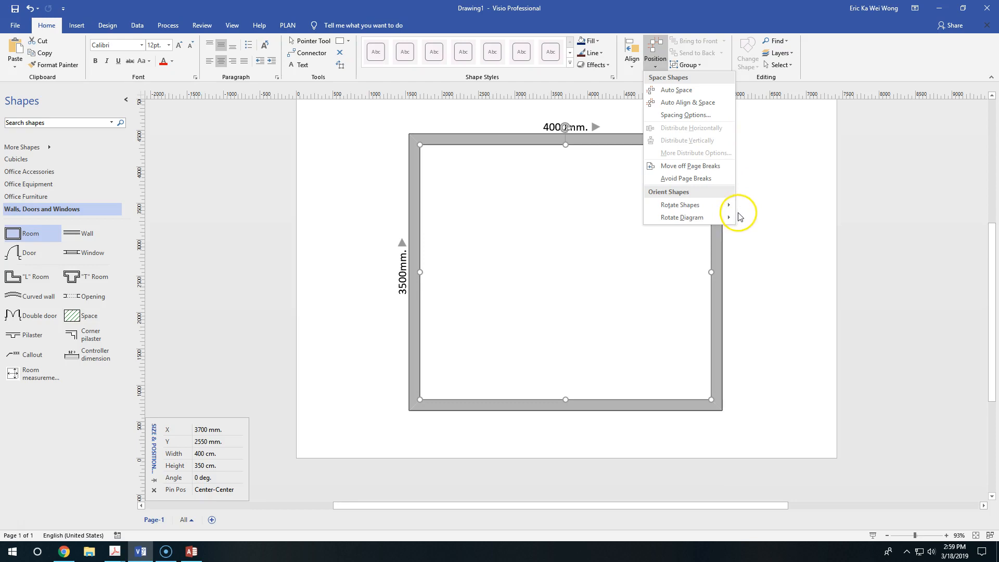
click(631, 59)
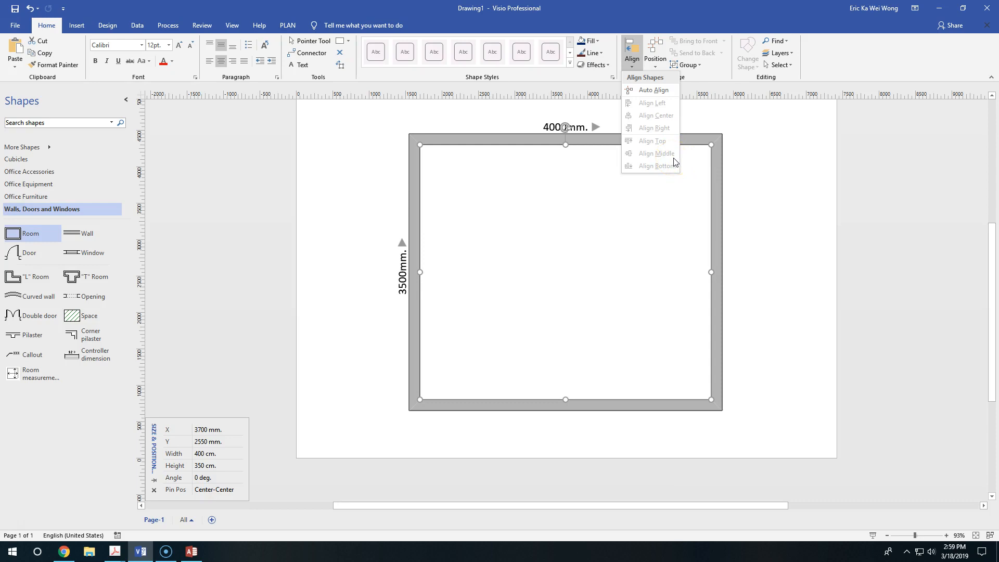
click(782, 220)
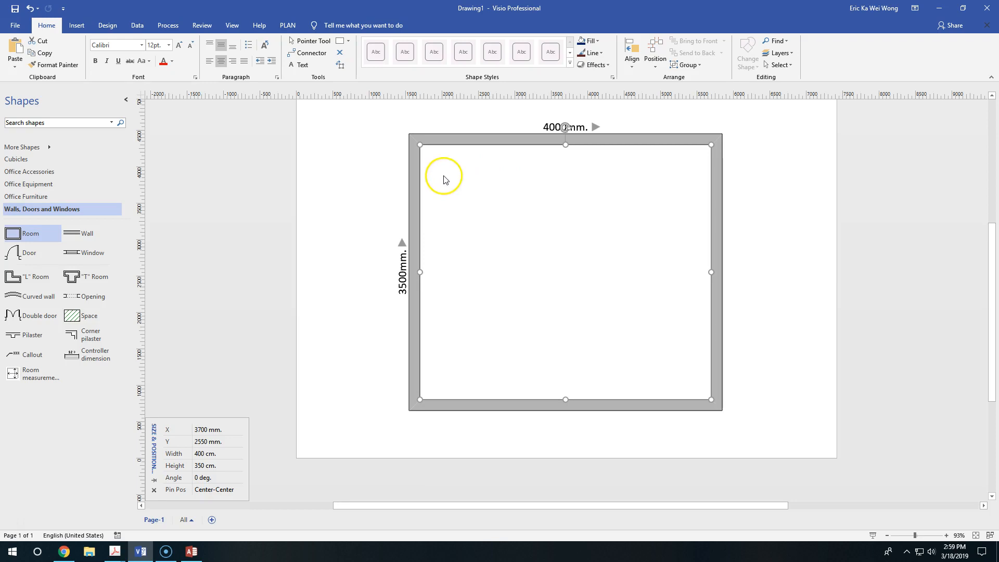
scroll(659, 176, up, 4)
scroll(758, 220, down, 2)
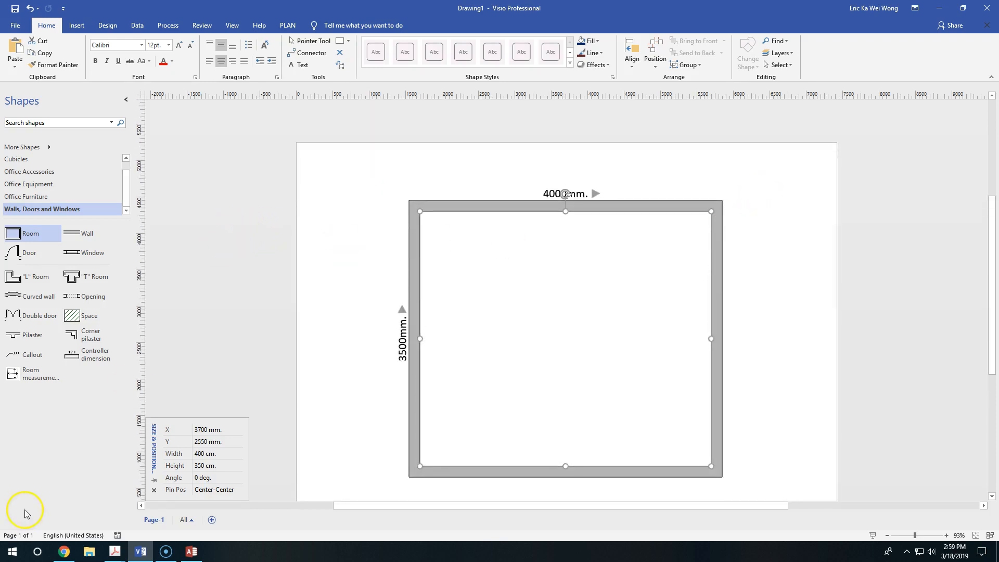
Step: Switch to Access and copy the item name "ALVE laptop table" from the first PRODUCTS record
click(197, 550)
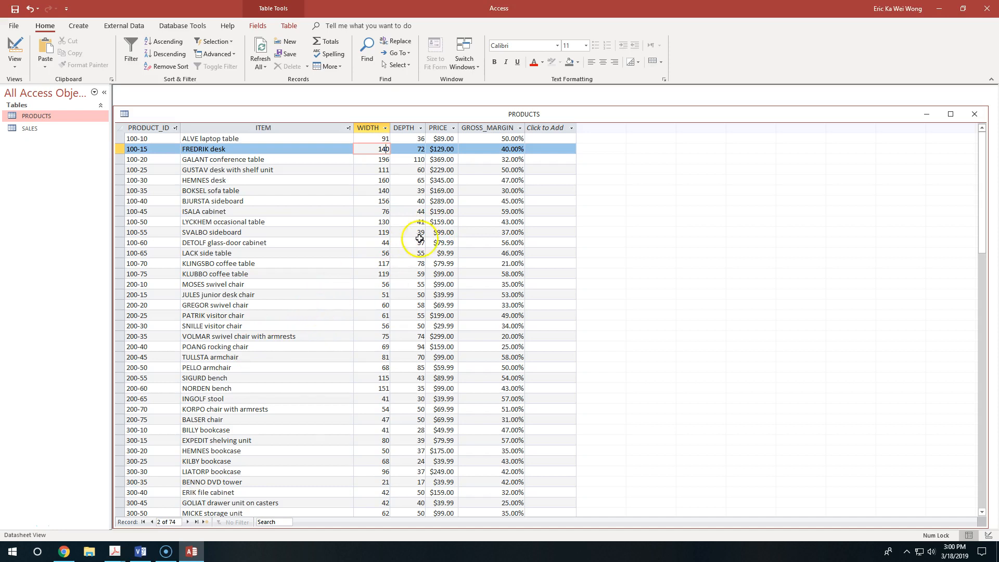
click(230, 139)
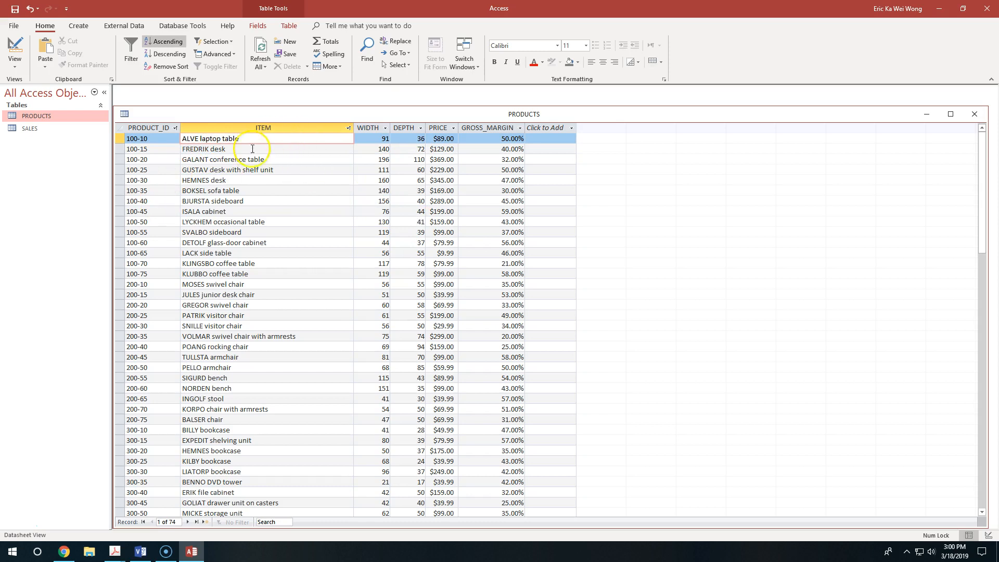
key(F2)
key(ctrl+c)
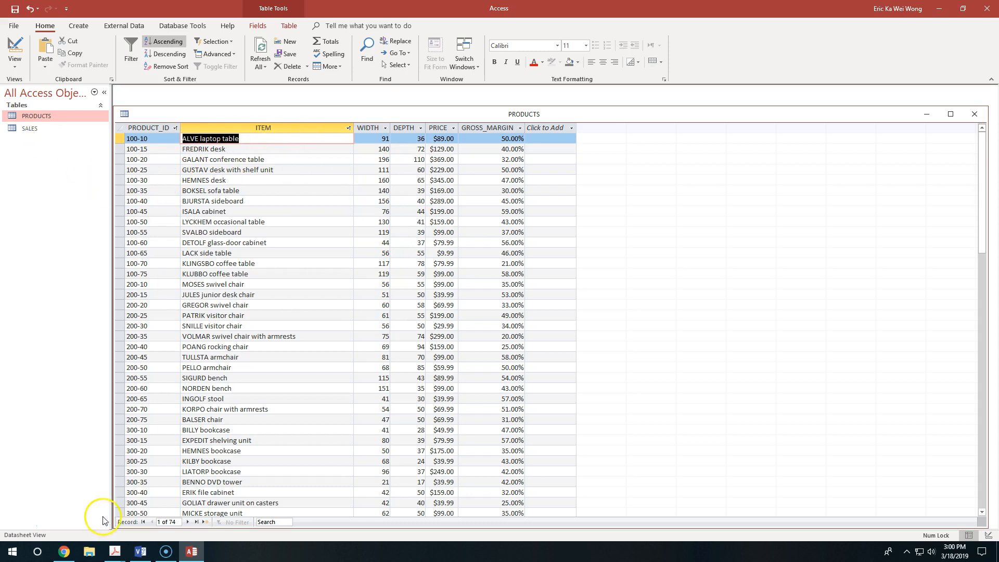
Step: Search Google for "ALVE laptop table" in a new Chrome tab and look at the image results
click(65, 550)
click(142, 7)
key(ctrl+v)
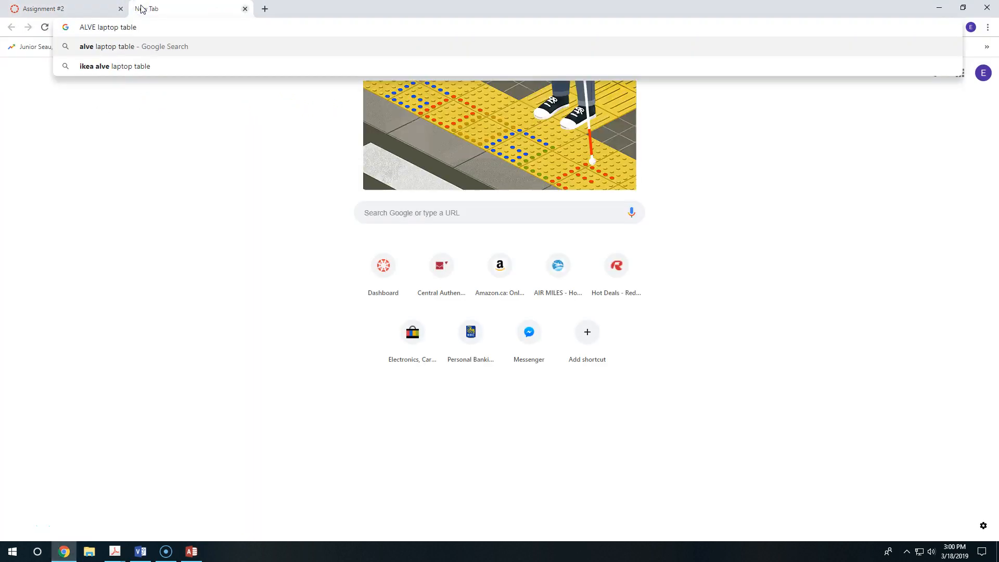
key(Return)
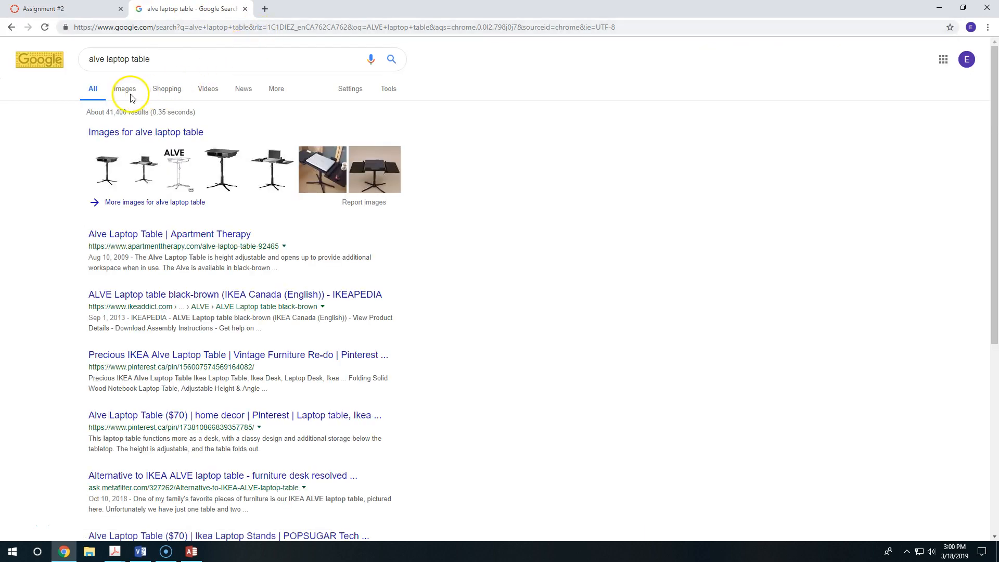
click(126, 89)
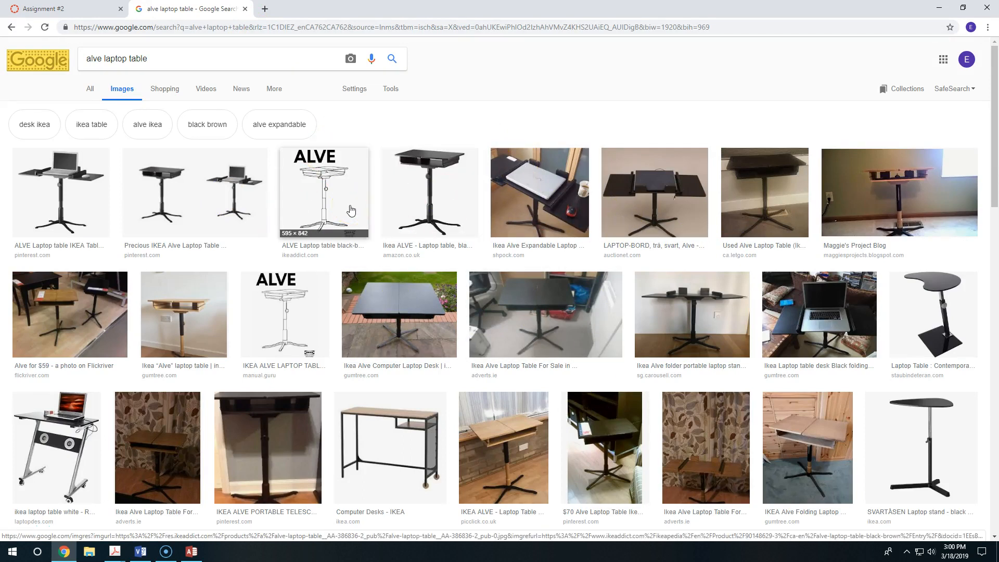
click(338, 193)
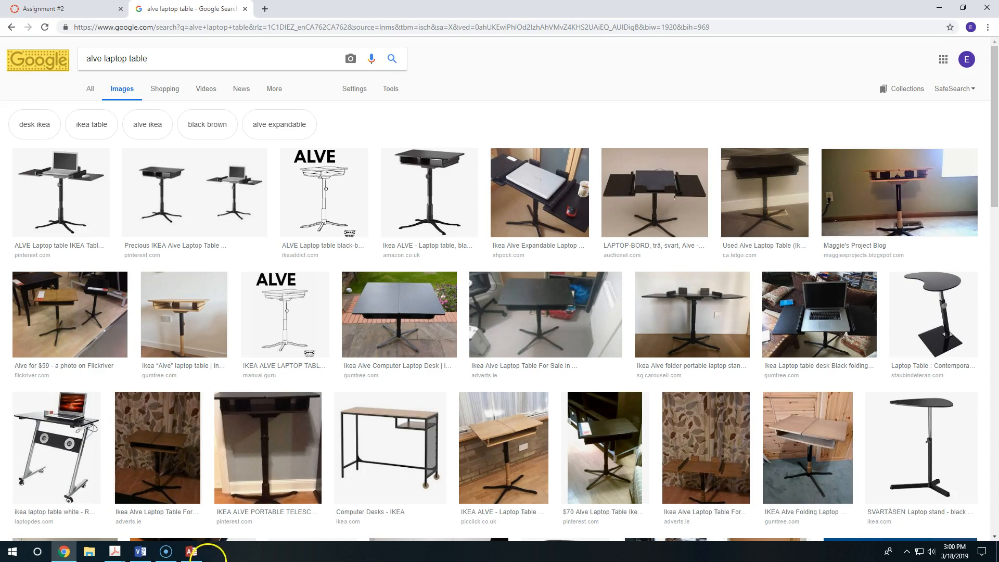
Step: Switch back to Access and look through the items in the PRODUCTS table
click(197, 552)
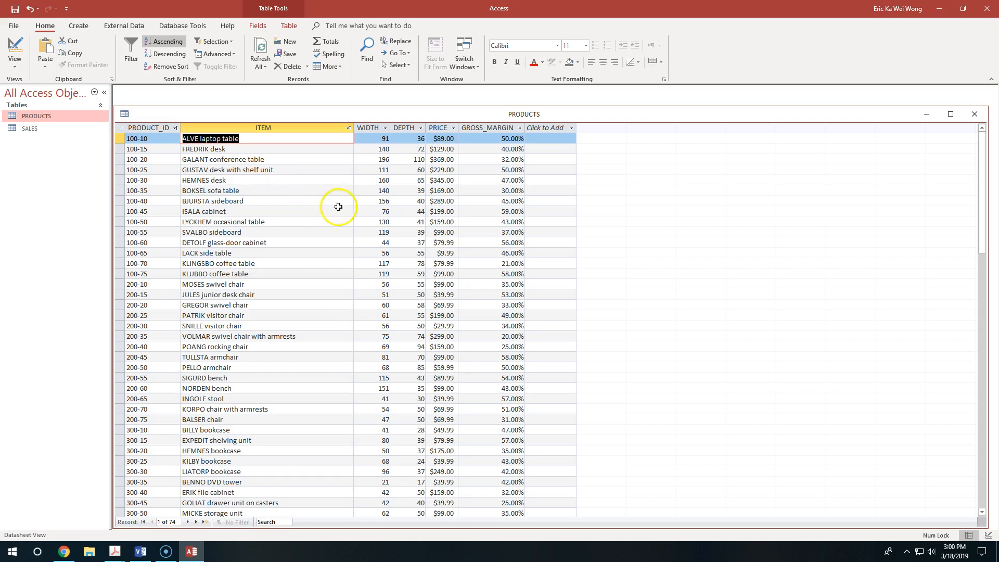
scroll(340, 213, down, 17)
scroll(345, 216, up, 17)
Step: Switch to Visio and place a Table shape from the Office Furniture stencil inside the room near its upper-left corner
click(141, 551)
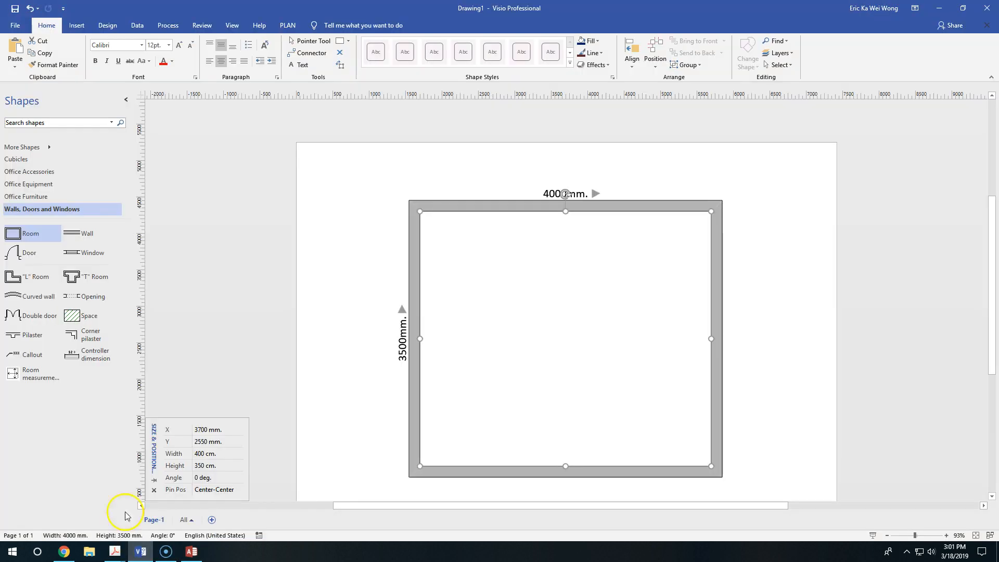
click(52, 196)
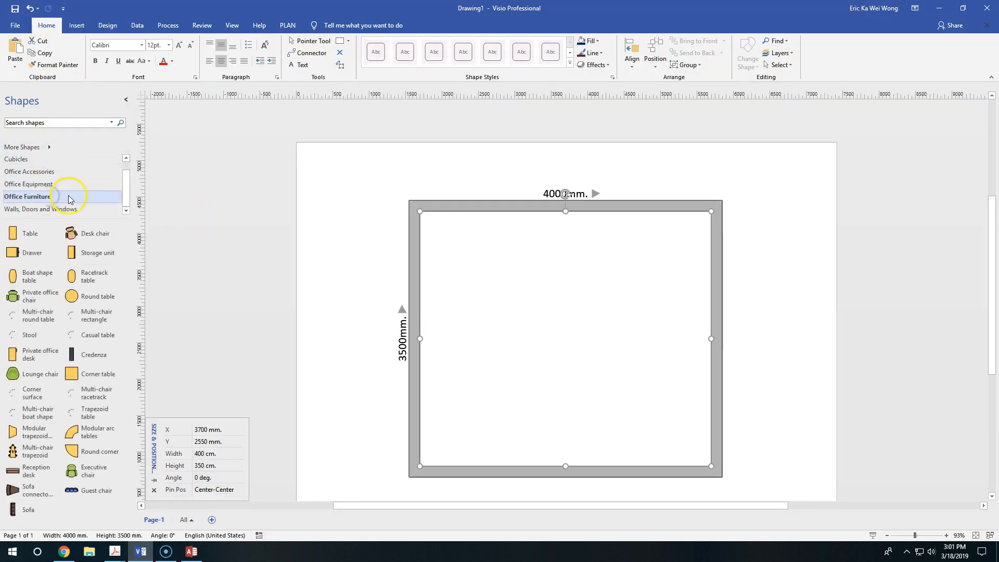
drag(18, 233, 471, 279)
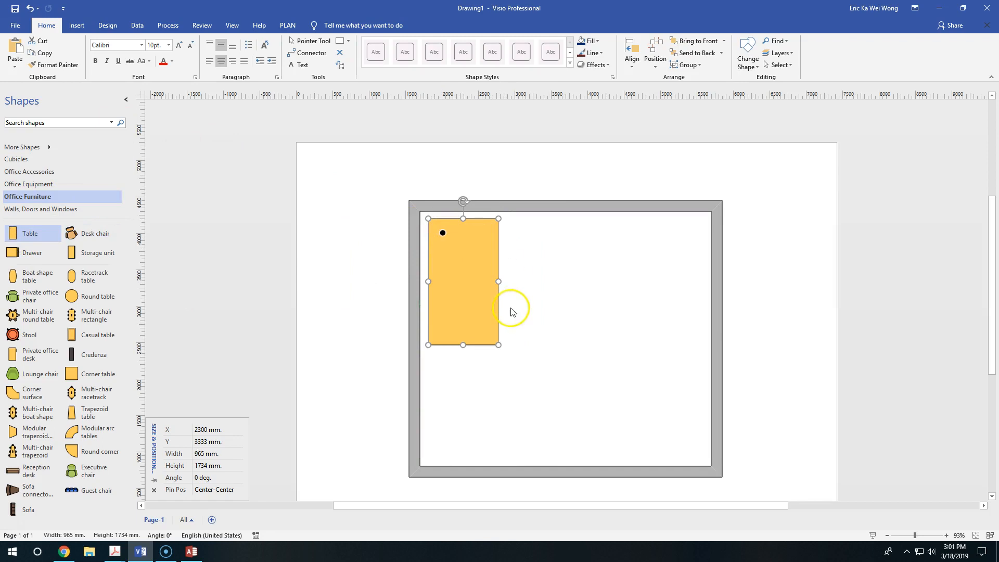
Step: Rotate the table to -90 degrees and move it flush into the room's upper-left corner, keeping it selected
drag(463, 201, 607, 278)
drag(473, 275, 560, 240)
drag(625, 250, 631, 247)
drag(566, 235, 469, 218)
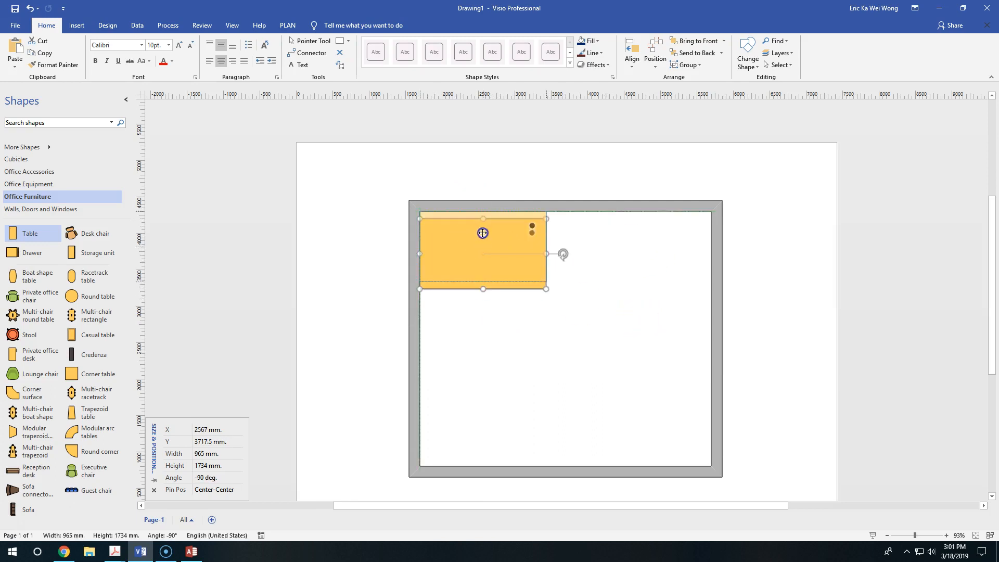
click(656, 331)
click(489, 232)
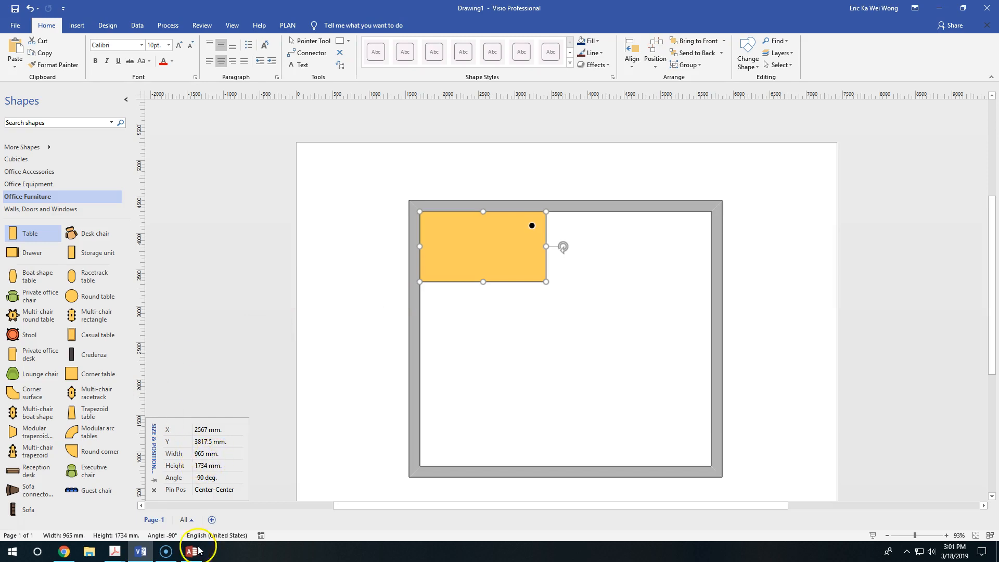
Step: Switch to Access and check the width and depth of the ALVE laptop table in the PRODUCTS table
mouse_move(198, 550)
mouse_move(202, 515)
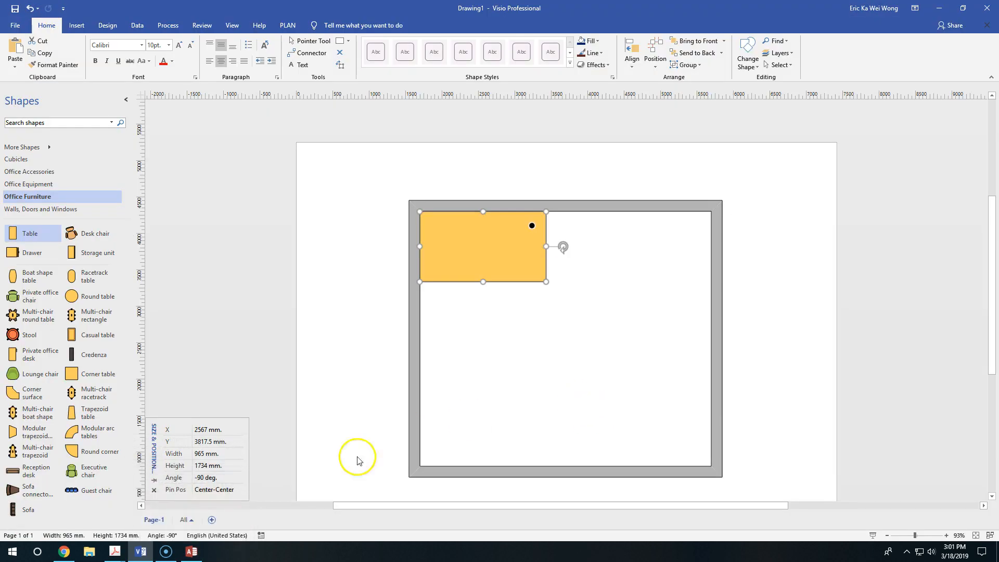
click(196, 551)
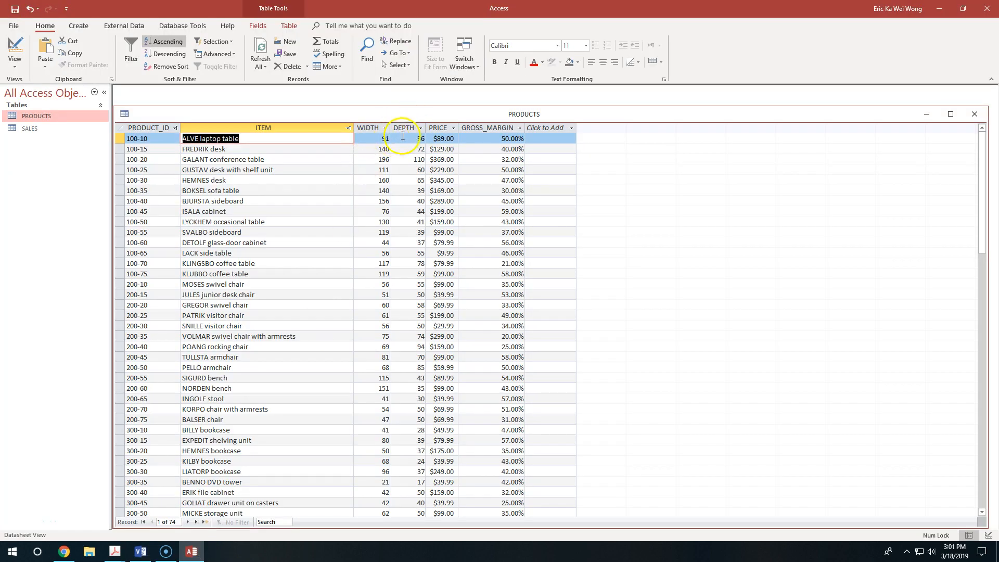
mouse_move(141, 556)
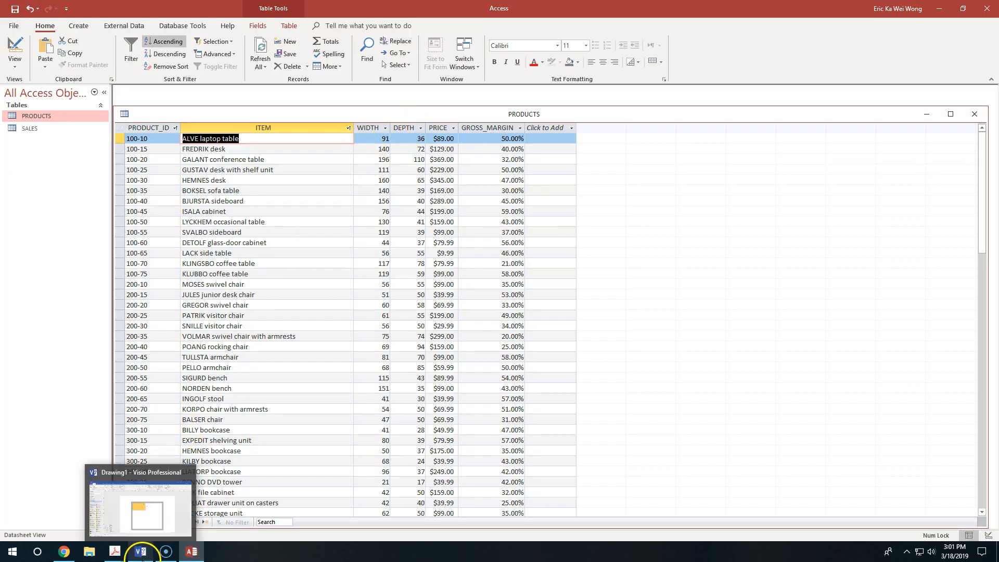
Step: Switch back to Visio and set the selected table's width to 91 cm and height to 36 cm
click(138, 527)
click(208, 454)
text(91 cm)
key(Tab)
text(3)
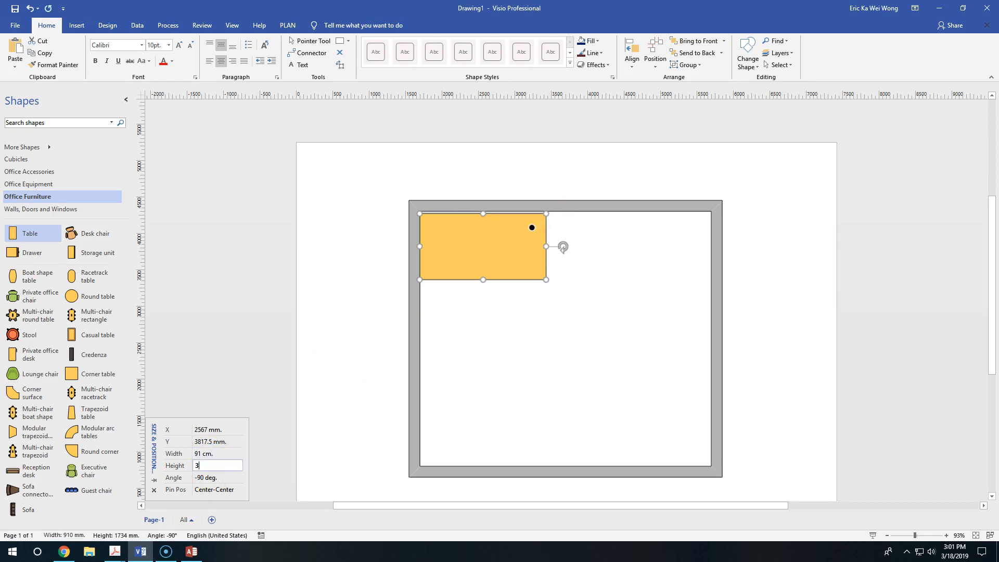
text(6 cm)
key(Tab)
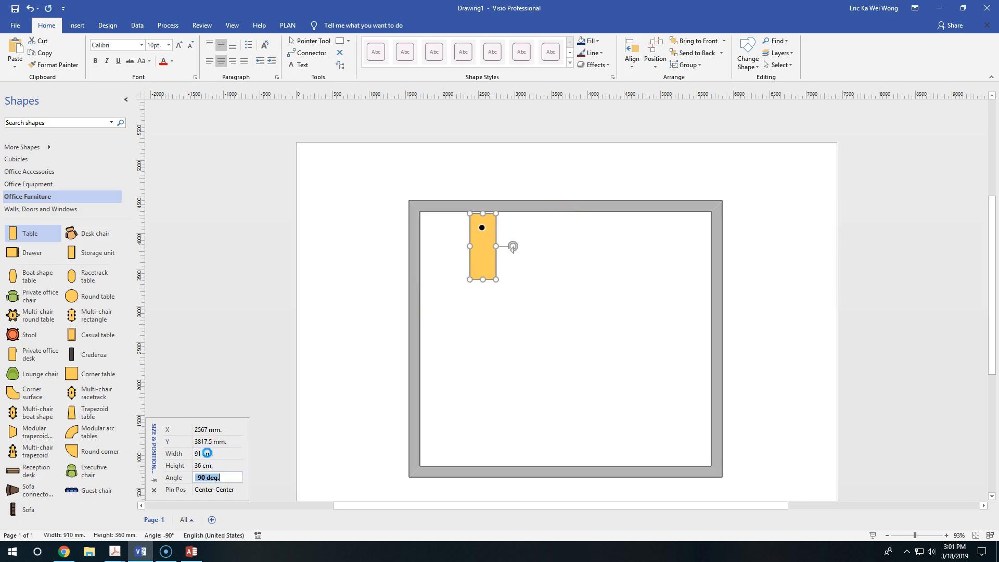
click(210, 457)
click(210, 470)
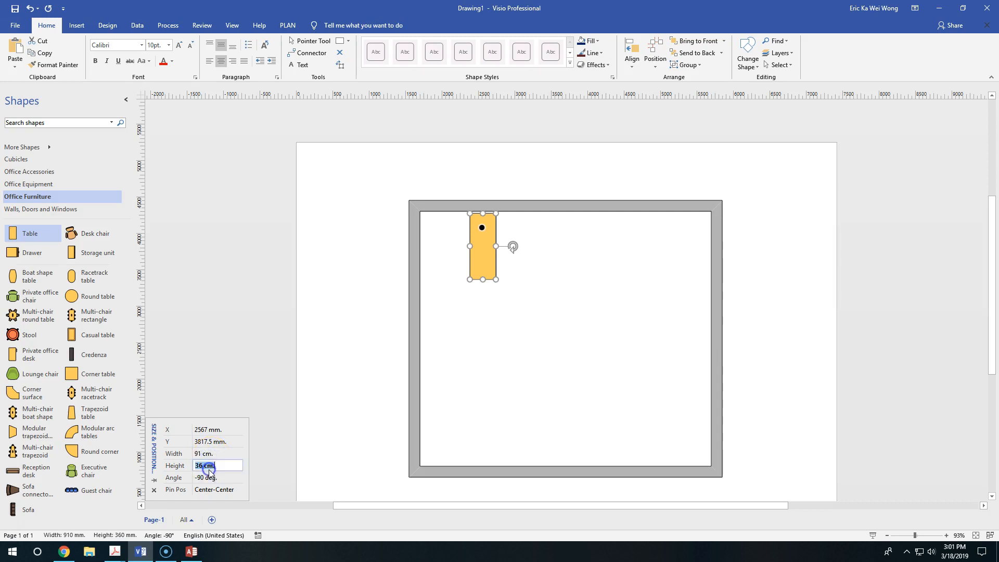
click(222, 477)
key(Tab)
click(225, 455)
key(Tab)
key(Tab)
key(Tab)
click(226, 458)
key(Tab)
key(Tab)
key(Tab)
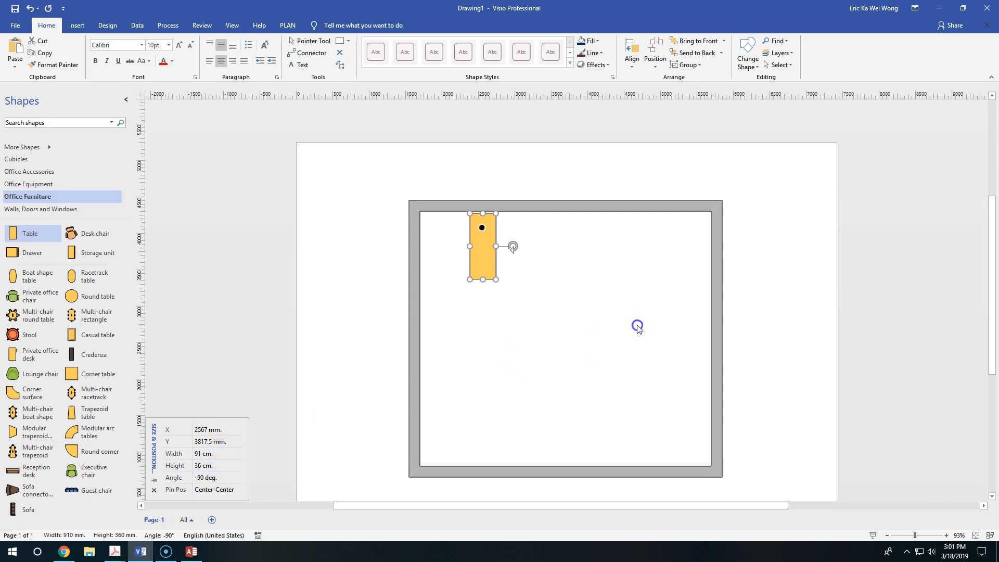
Step: Move the resized table flush into the room's upper-left corner
click(539, 232)
drag(489, 250, 445, 250)
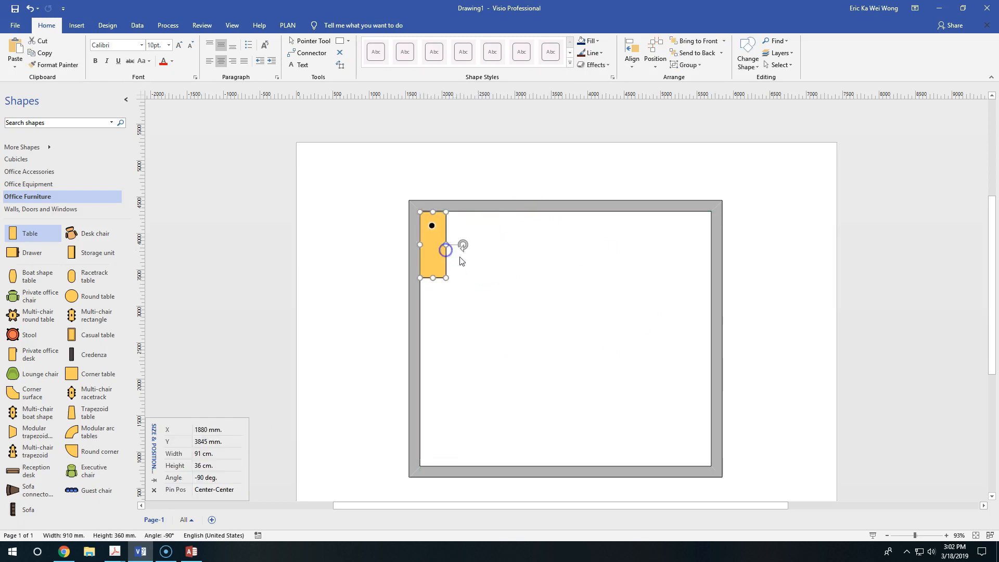
Step: Try labelling the table shape directly with the text "ALVE Laptop Table" and undo that label
double_click(435, 236)
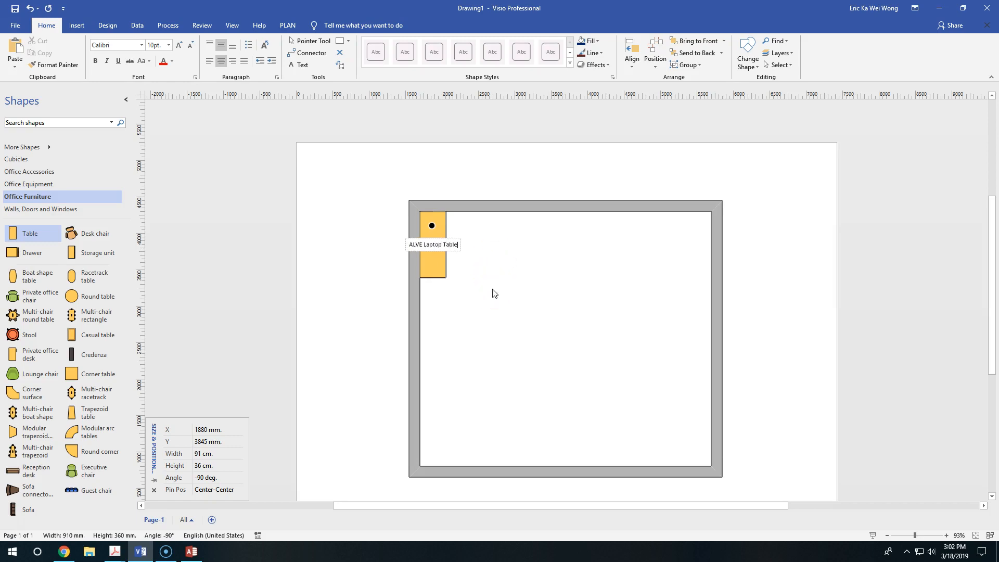
click(518, 315)
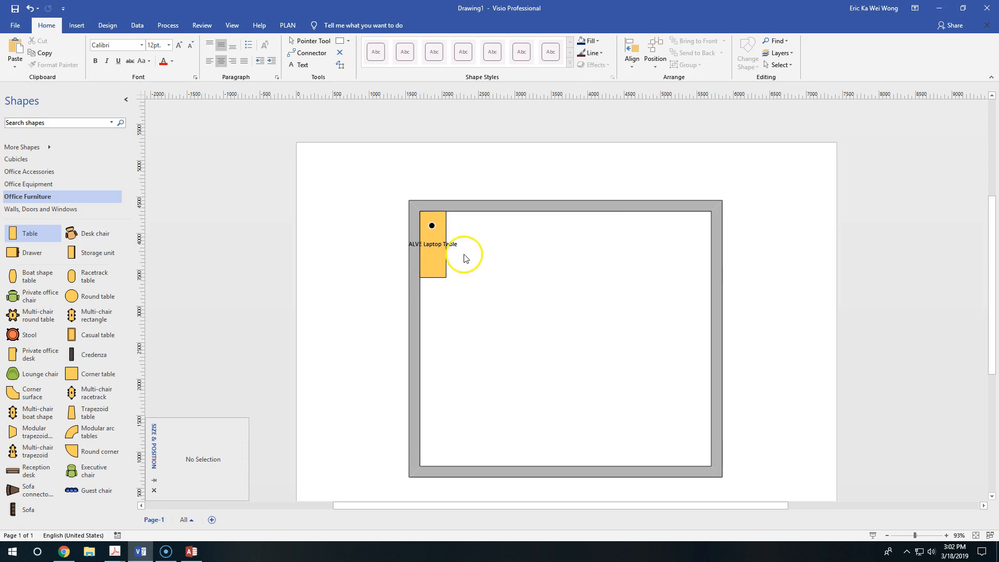
key(ctrl+z)
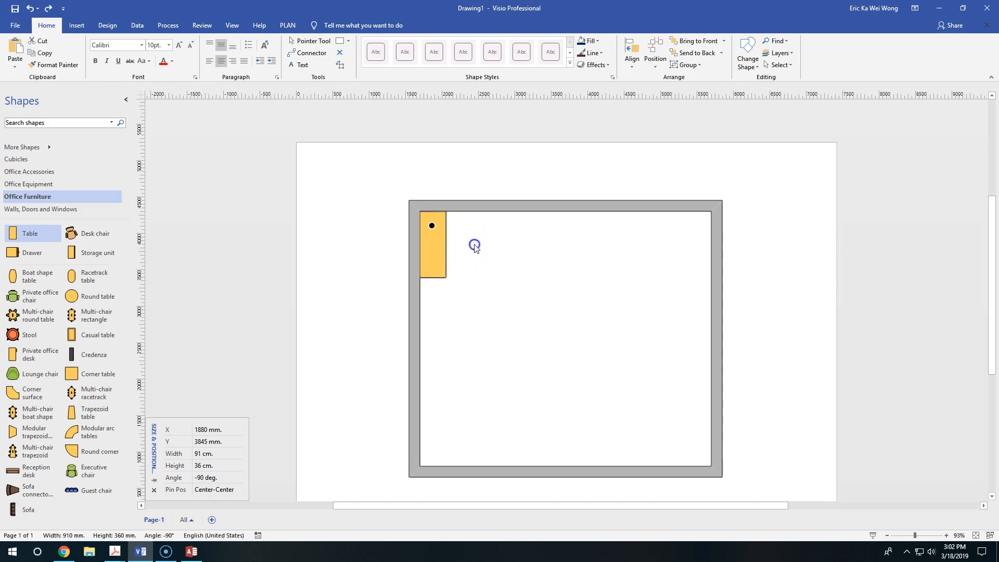
click(474, 243)
Step: Attach a plain text callout reading "ALVE Laptop Table" to the table and place it outside the room's upper-left corner
click(436, 224)
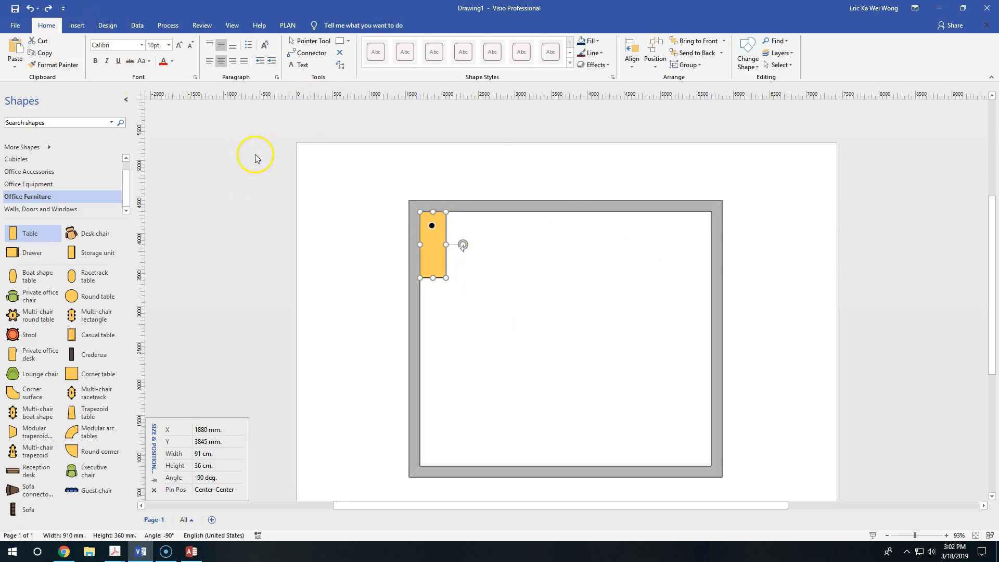
click(76, 25)
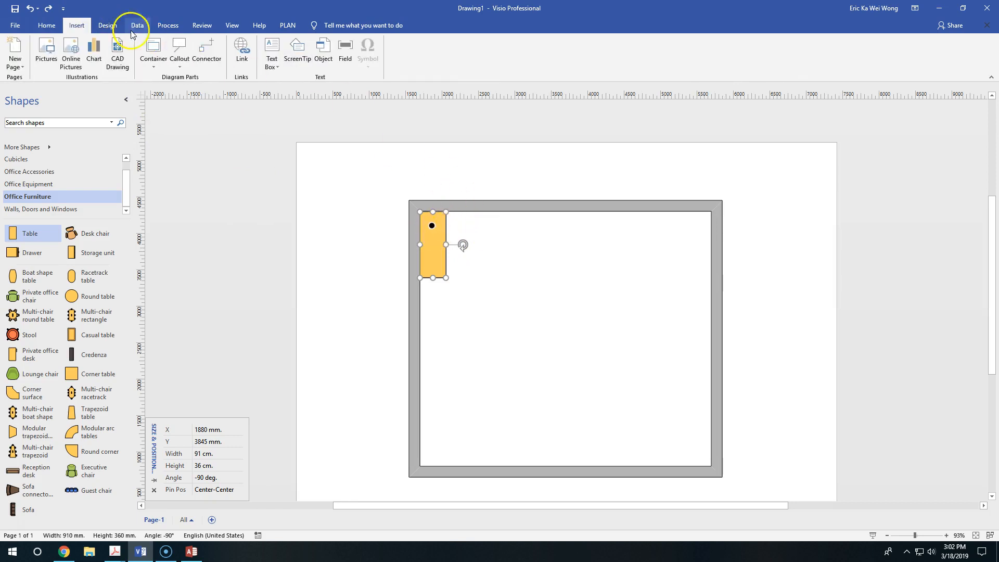
click(179, 60)
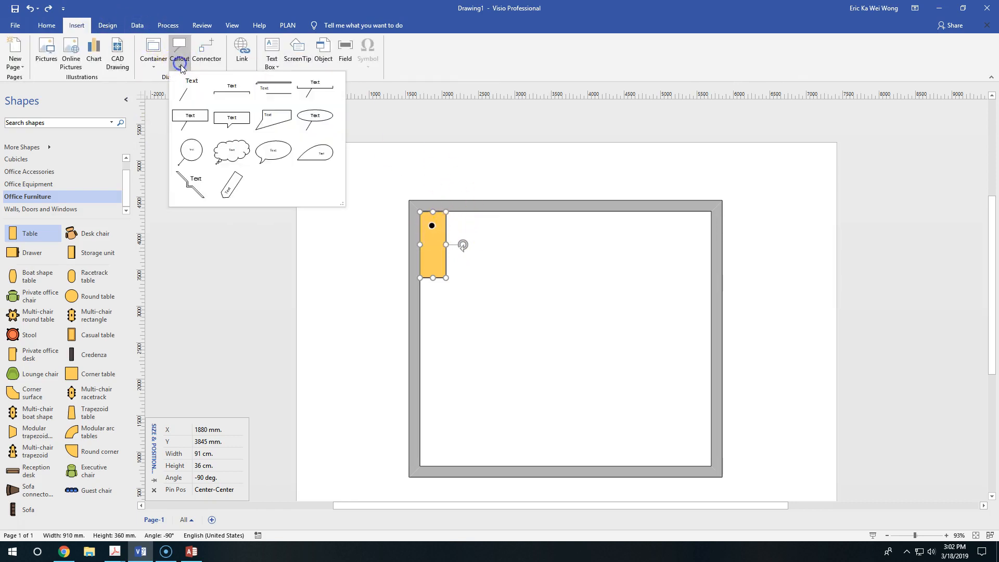
click(188, 90)
drag(468, 217, 371, 187)
double_click(361, 191)
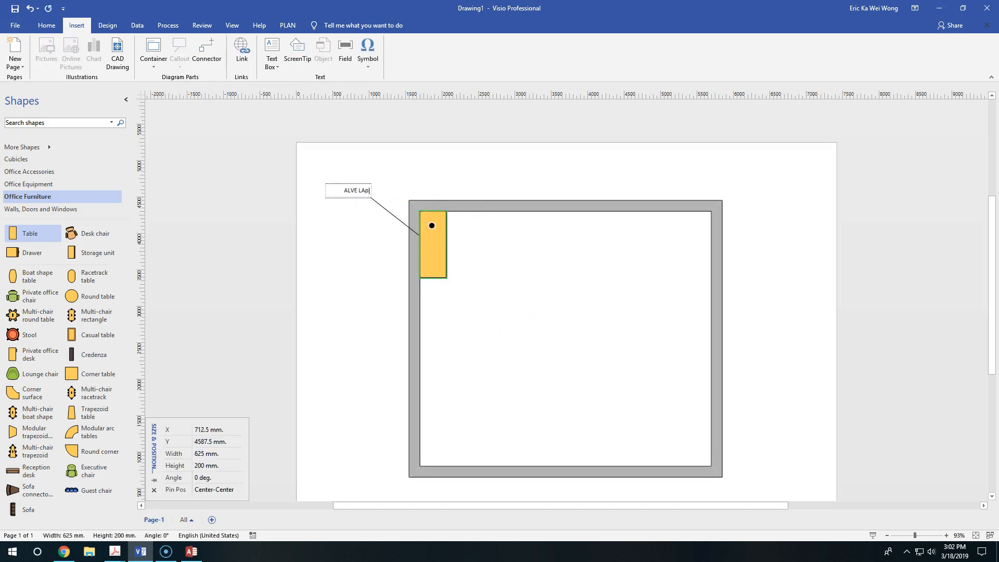
text(ALVE Laptop Table)
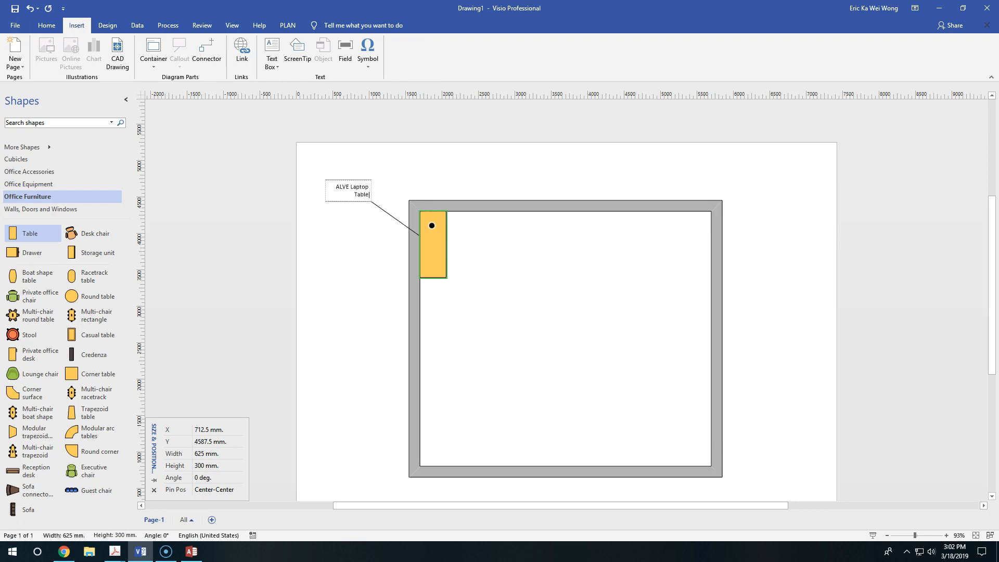
click(365, 289)
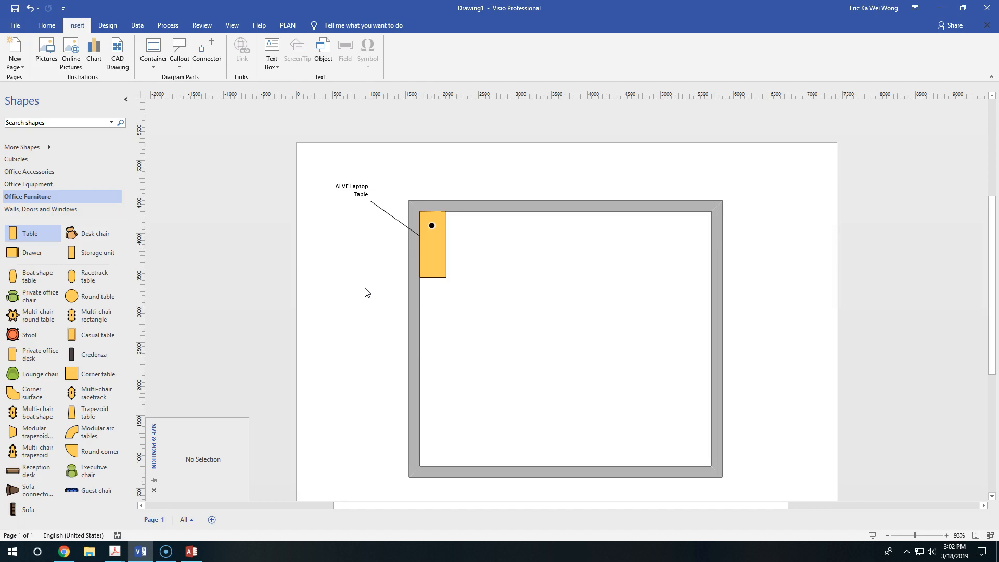
Step: Change the table's callout text to "100-10: ALVE Laptop Table"
click(340, 187)
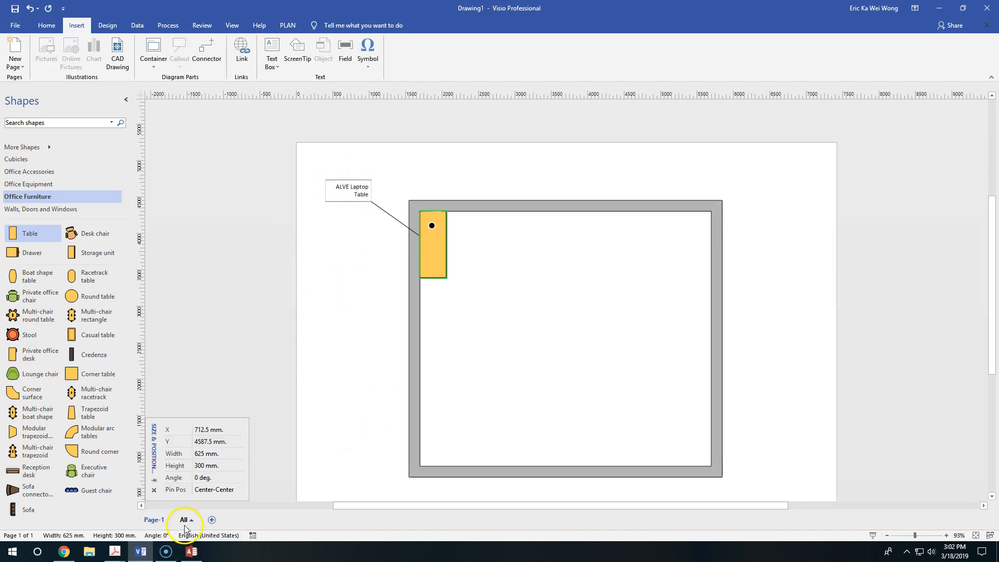
mouse_move(193, 552)
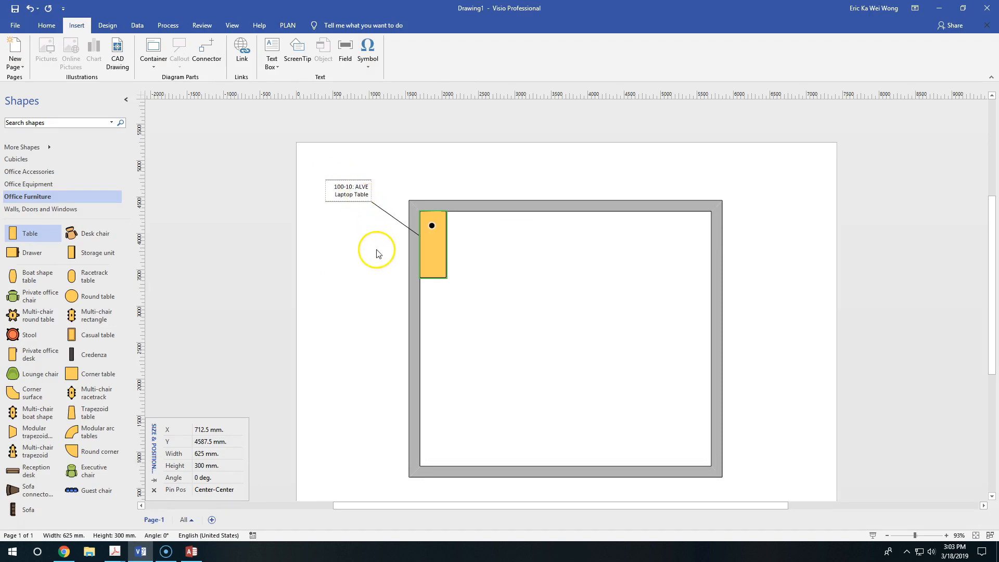
click(359, 242)
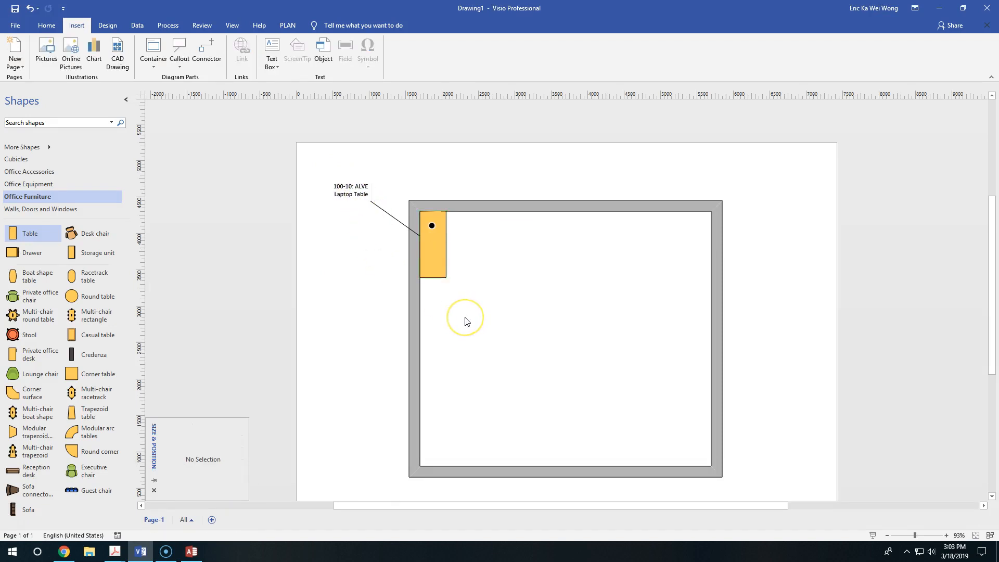
Step: Switch to Access and look through the PRODUCTS table down to the sofa bed items at its end
click(199, 555)
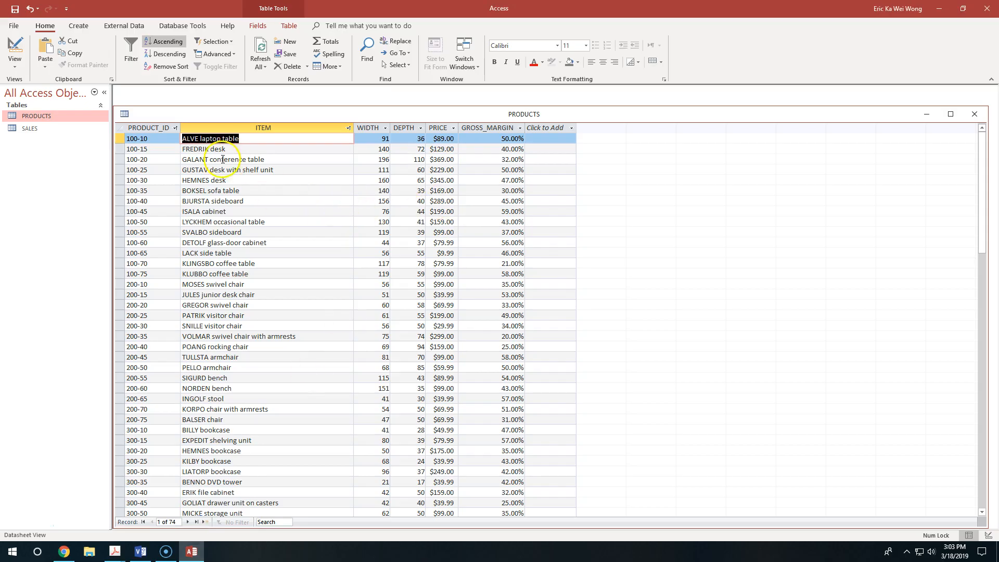
scroll(281, 228, down, 8)
scroll(228, 263, up, 5)
scroll(229, 263, up, 2)
scroll(194, 326, down, 19)
scroll(206, 285, up, 2)
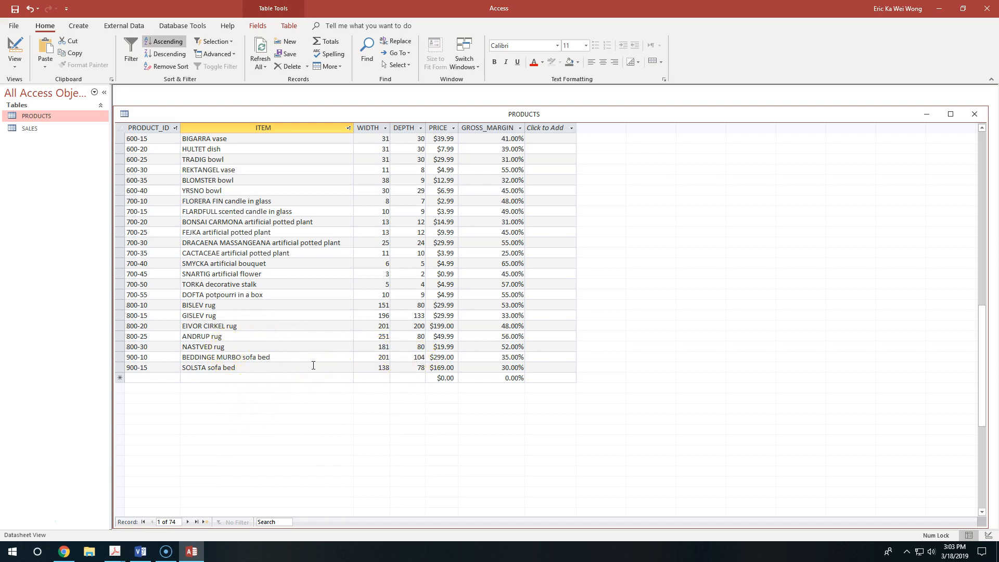
Step: Switch to Visio and place a Sofa shape in the room's upper-right corner, rotated to about -90 degrees with its back along the upper wall
click(143, 552)
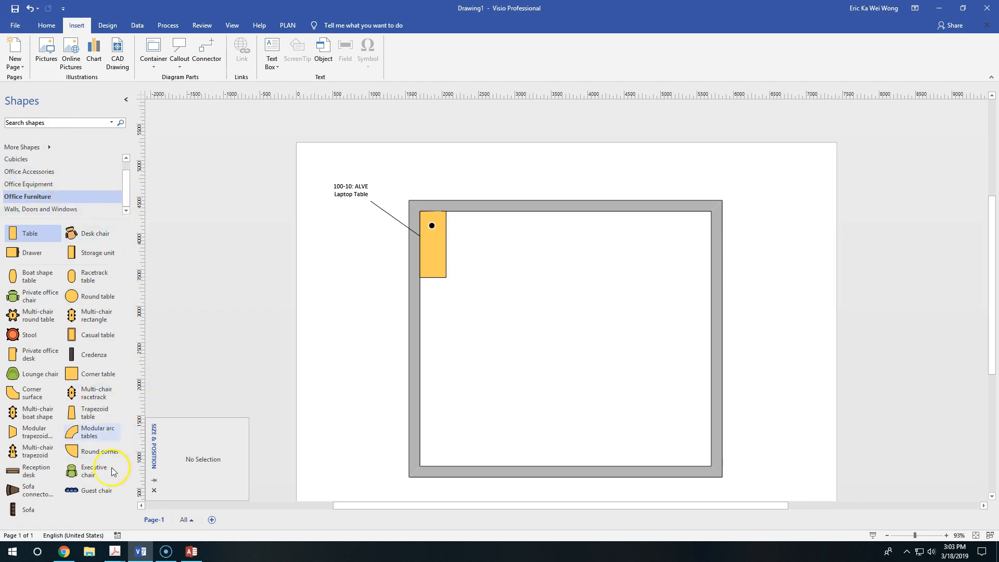
drag(28, 509, 447, 335)
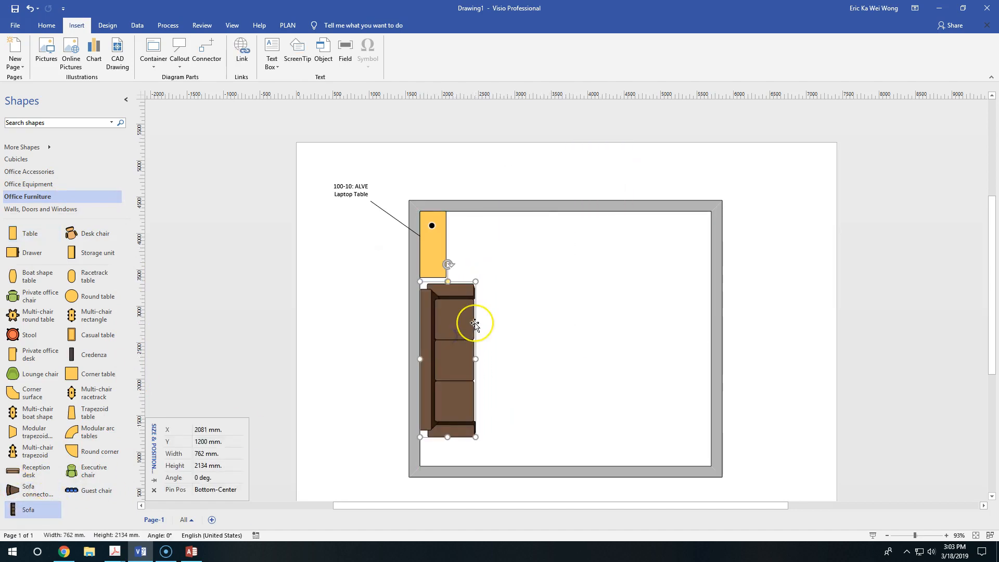
drag(448, 264, 666, 432)
drag(535, 417, 627, 226)
drag(707, 242, 705, 248)
click(670, 330)
click(639, 243)
drag(644, 278, 650, 227)
click(656, 333)
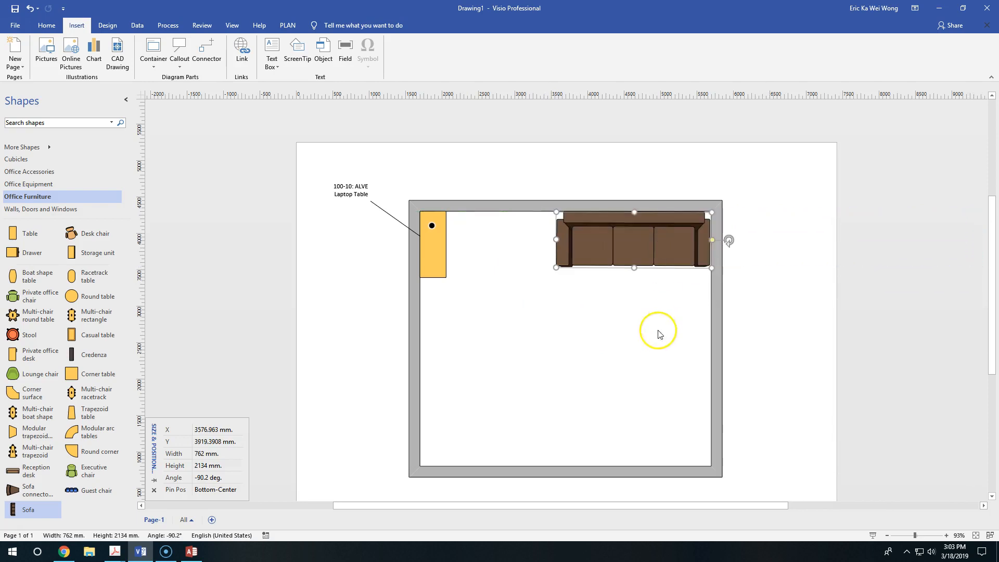
click(647, 248)
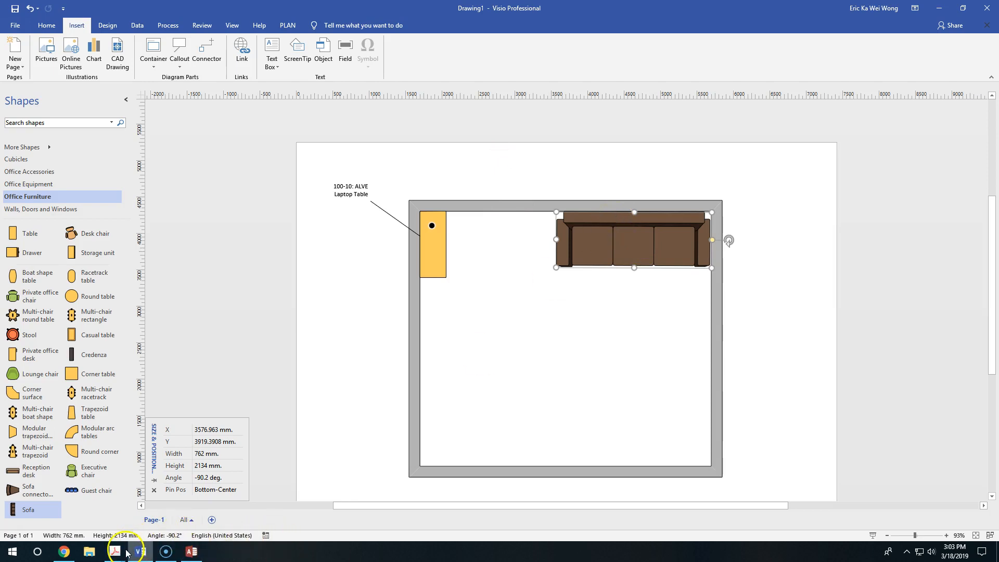
Step: Switch to the assignment PDF in Acrobat and review the retail display requirements and the Figure 2 workplace display example
mouse_move(115, 551)
click(217, 495)
scroll(527, 239, up, 15)
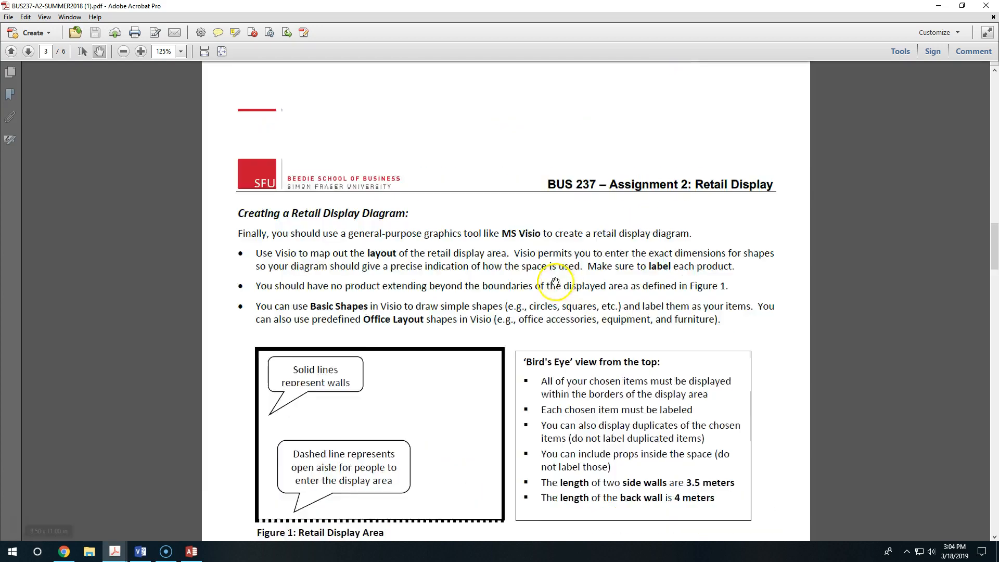
scroll(527, 239, up, 15)
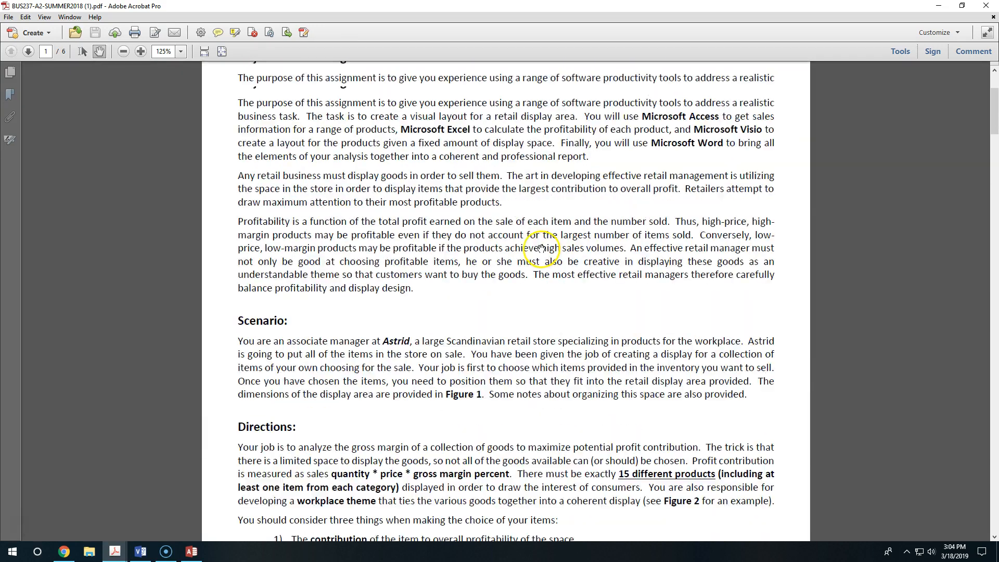
scroll(851, 217, down, 5)
drag(994, 136, 994, 339)
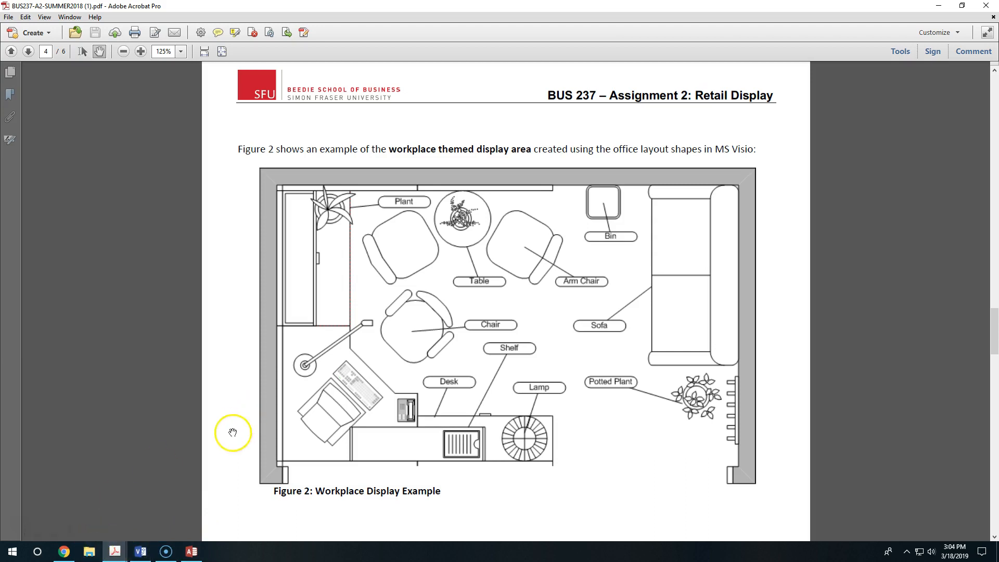
Step: Switch back to Visio, attach a plain text callout to the sofa outside the room's upper-right corner, and open its text for editing
click(139, 551)
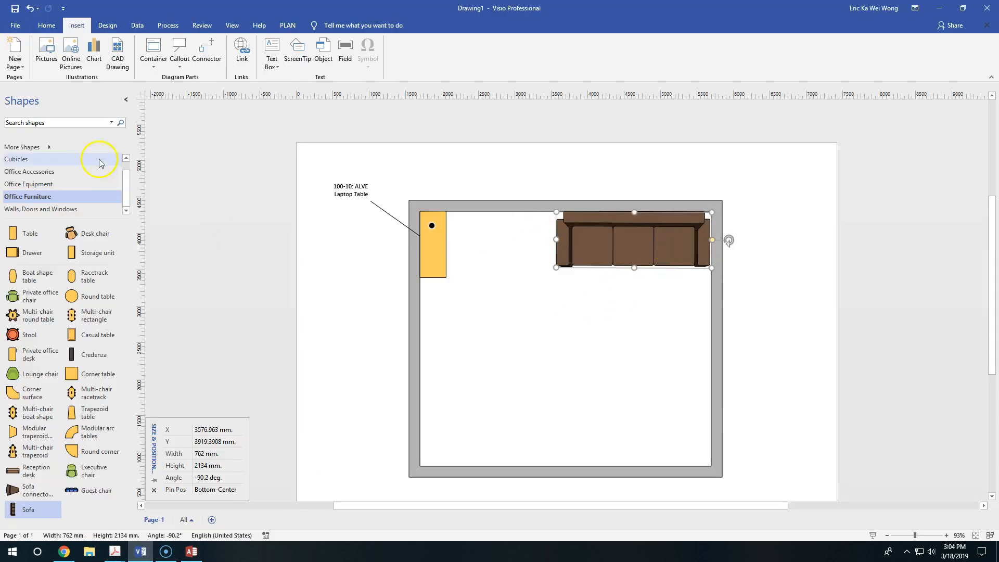
click(179, 61)
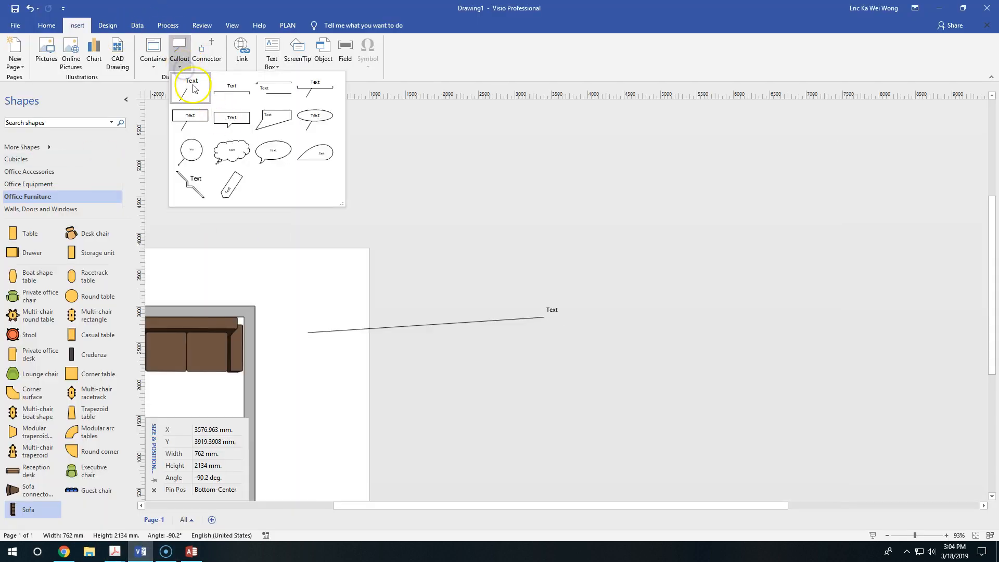
click(192, 87)
drag(581, 295, 367, 294)
drag(696, 505, 528, 505)
drag(684, 297, 646, 290)
double_click(645, 290)
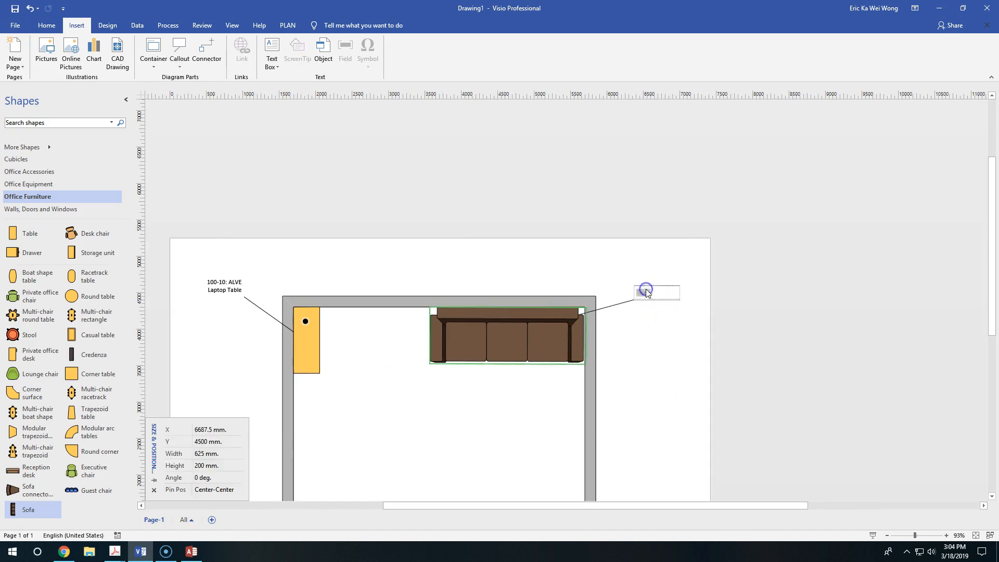
Step: Check the BEDDINGE MURBO sofa bed's dimensions in Access, then return to Visio and set the selected callout's width to 201 cm
click(193, 554)
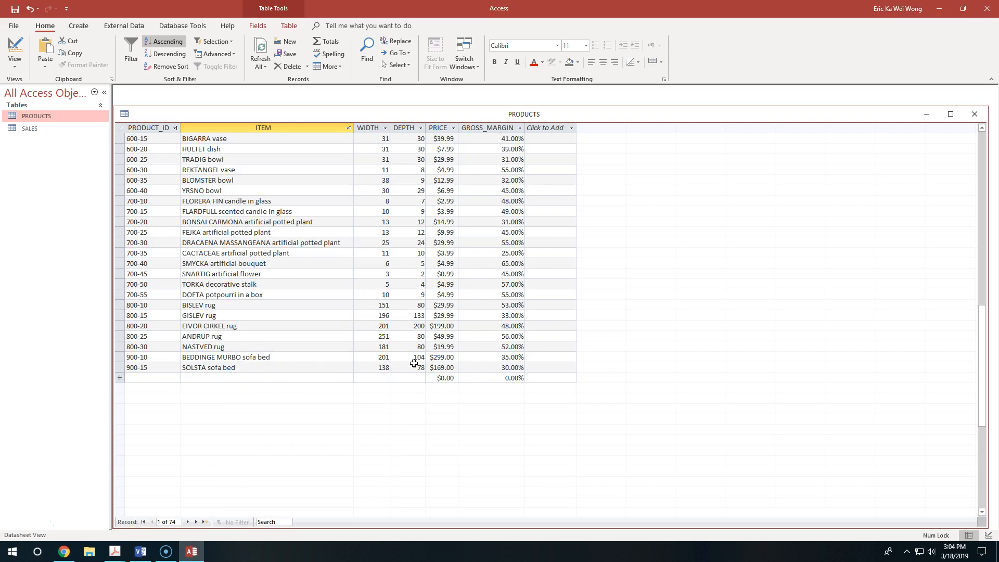
click(140, 552)
click(215, 455)
text(201 cm)
key(Tab)
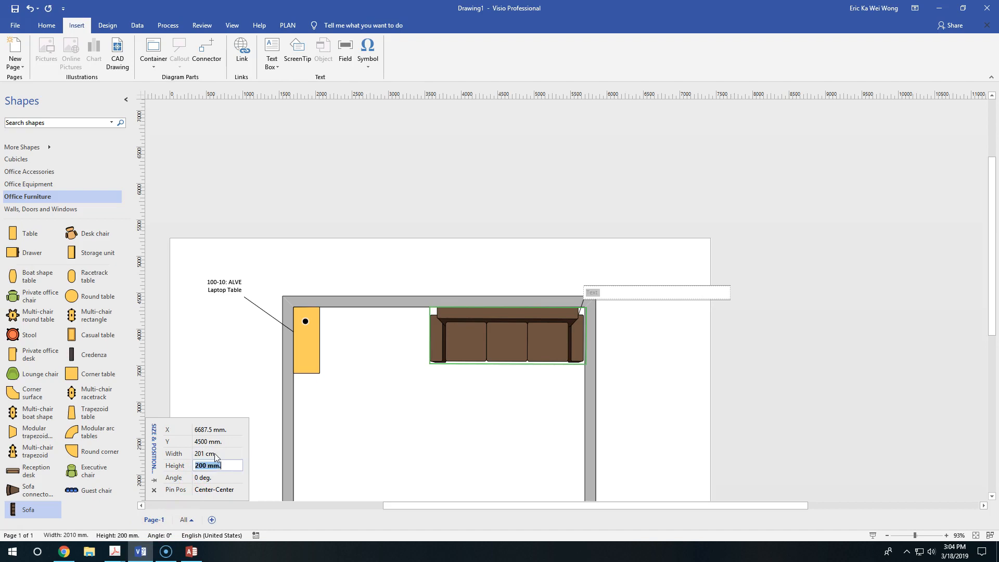
Step: Try setting the sofa's width to 201 cm and its height to 104 cm
click(508, 336)
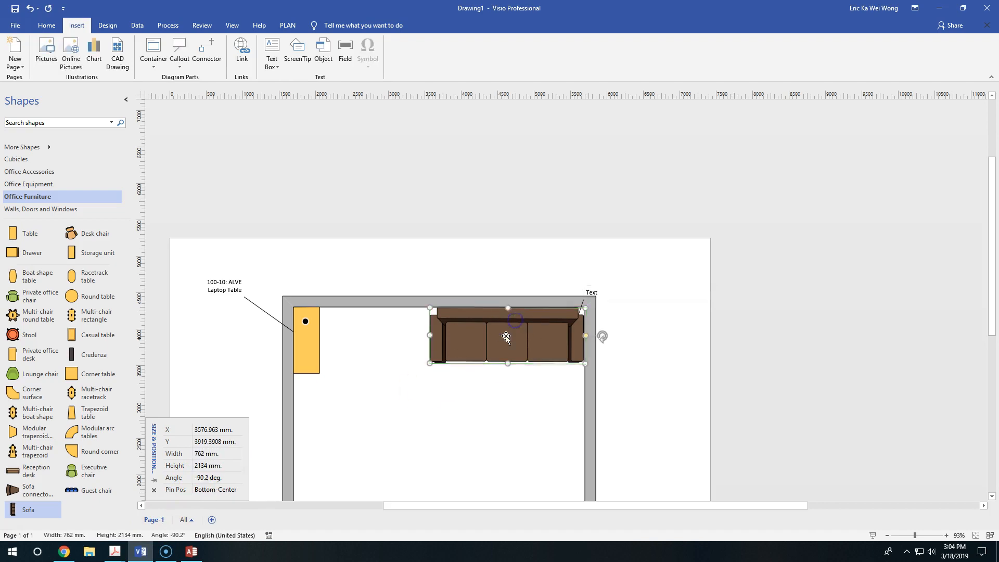
click(206, 454)
text(201 cm)
key(Tab)
text(104 c)
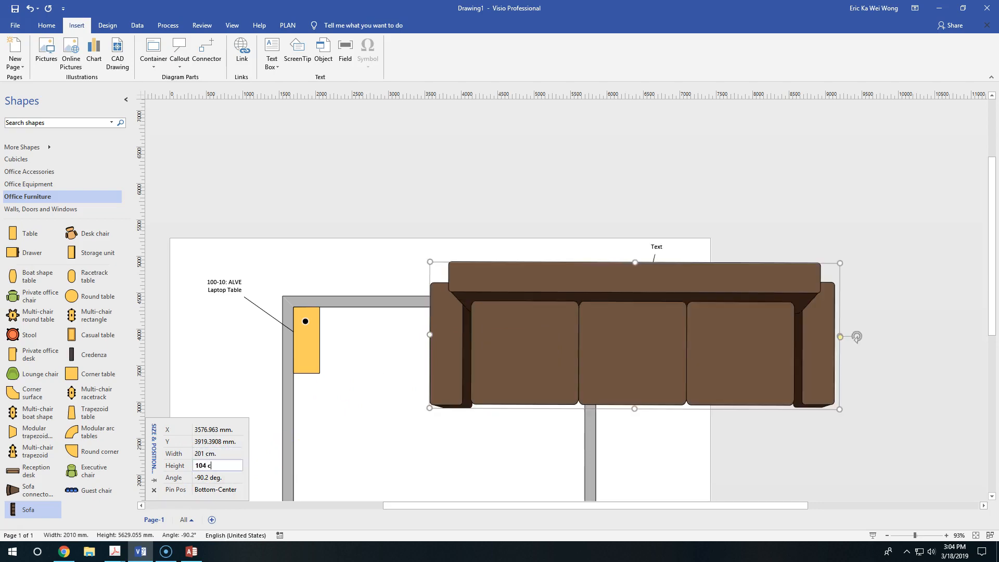
text(m)
key(Return)
click(521, 403)
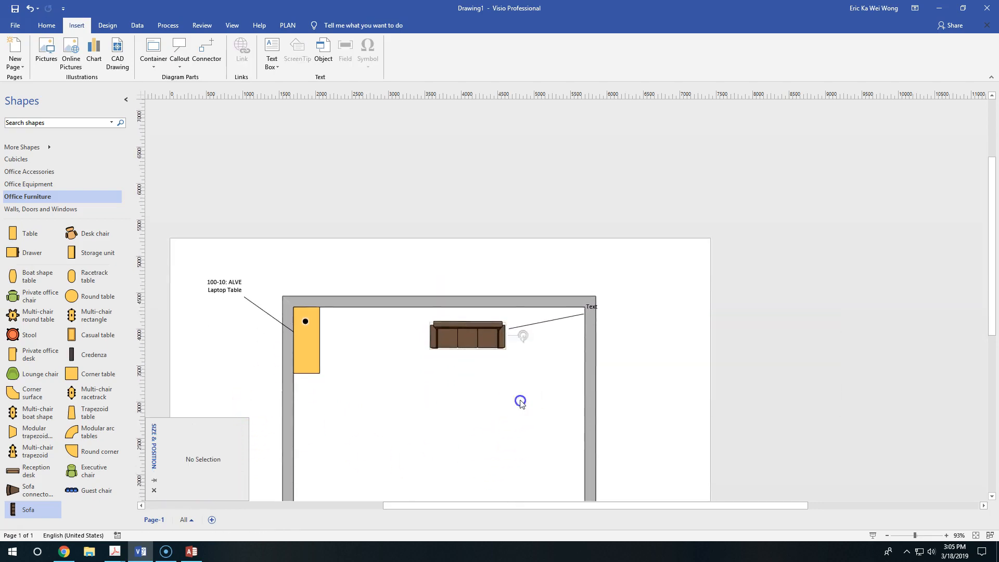
Step: Reselect the sofa and set only its width to 201 cm
click(476, 329)
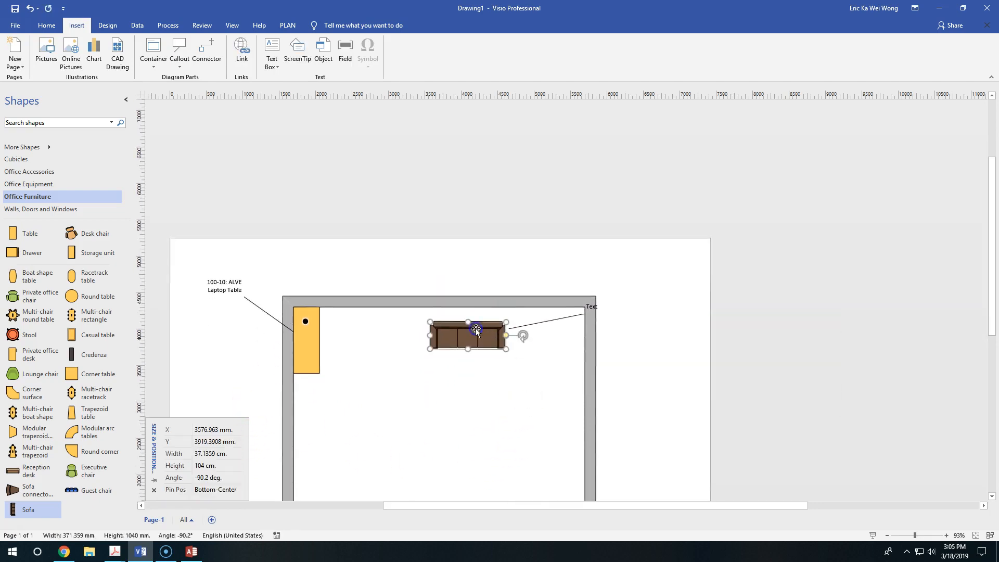
click(213, 454)
text(2)
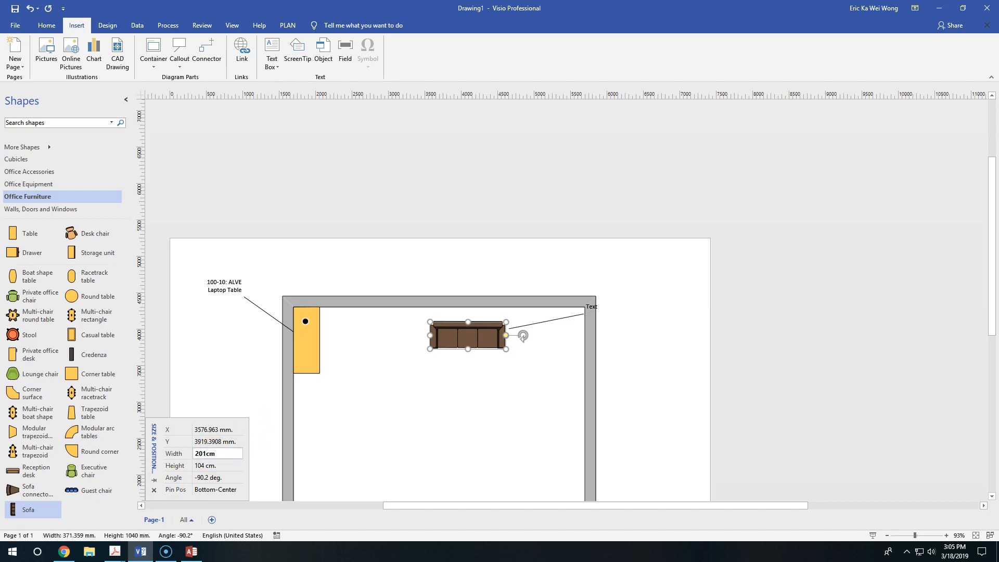
text(01 cm)
key(Return)
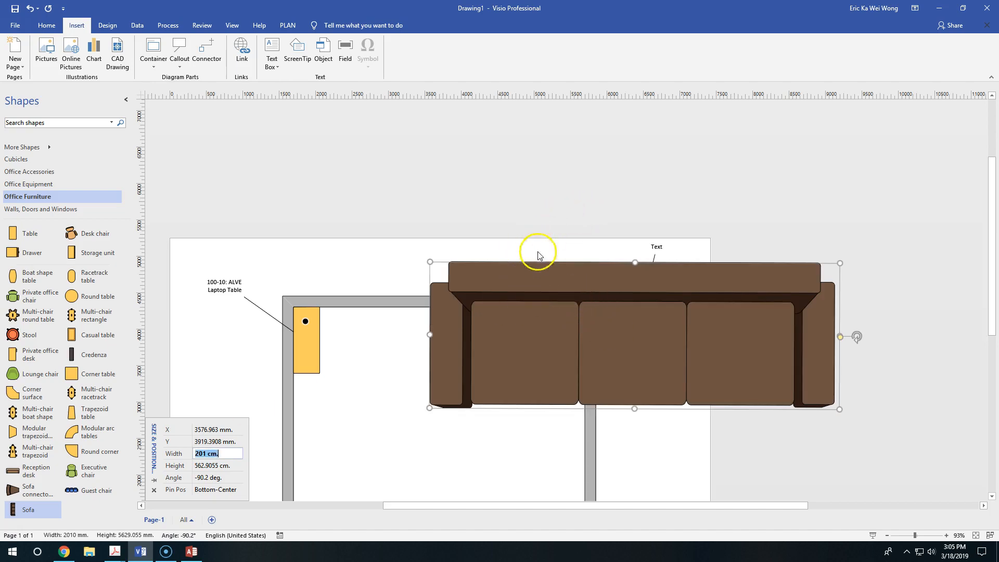
Step: Enable the Developer tools in the program's ribbon customization options
click(16, 27)
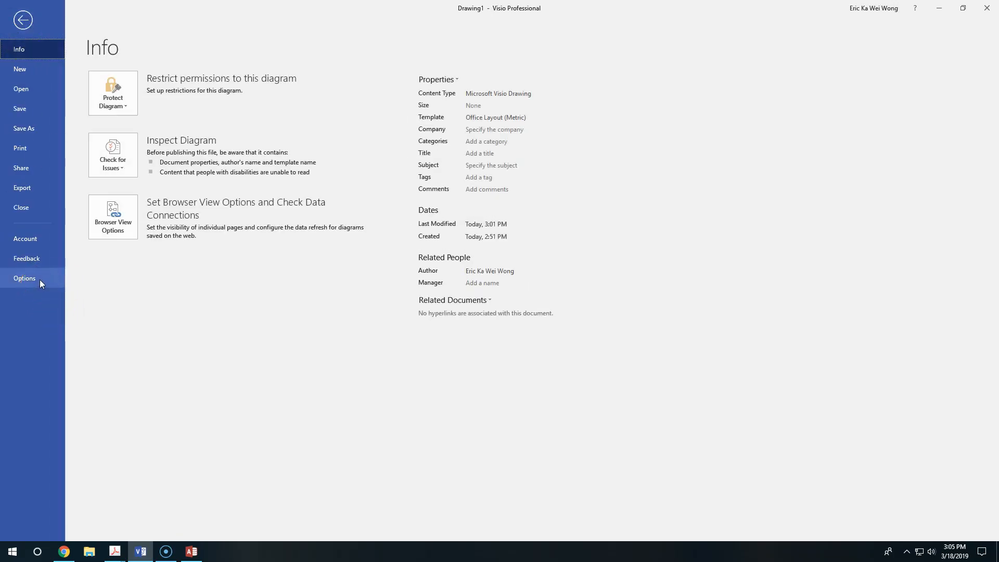
click(40, 279)
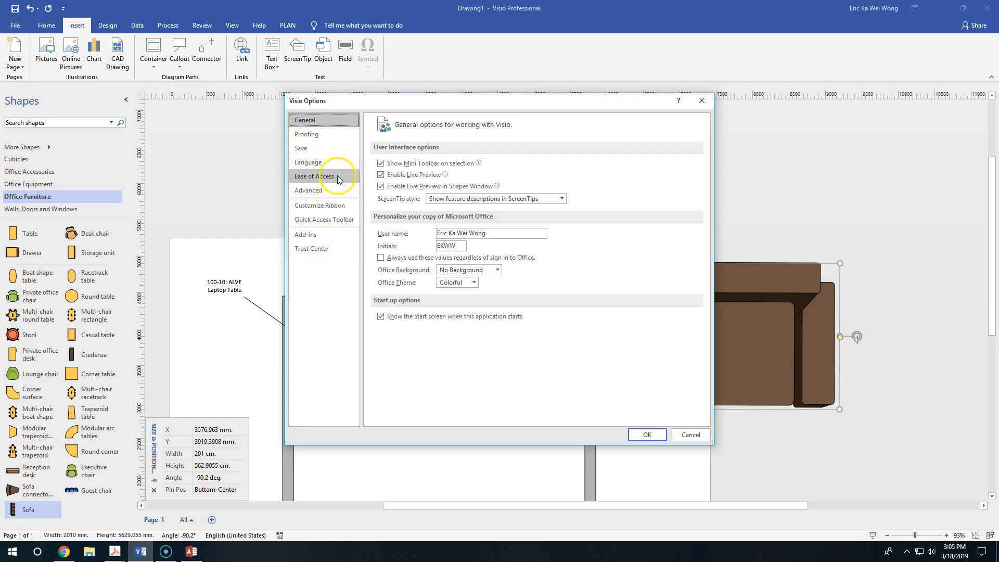
click(334, 207)
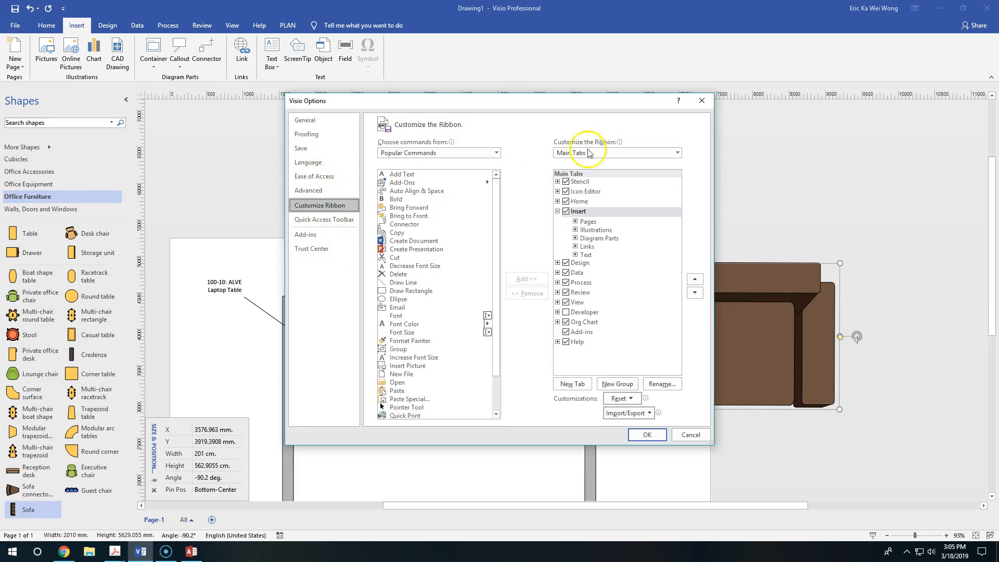
click(566, 312)
click(648, 434)
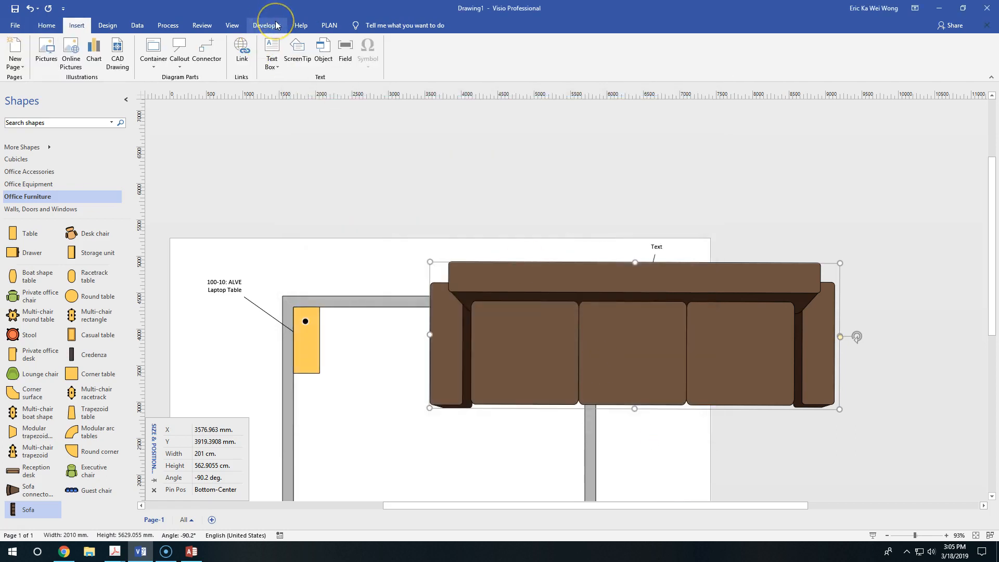
Step: Shift the oversized sofa over the room and clear all of its protection settings, including the aspect ratio lock
click(276, 25)
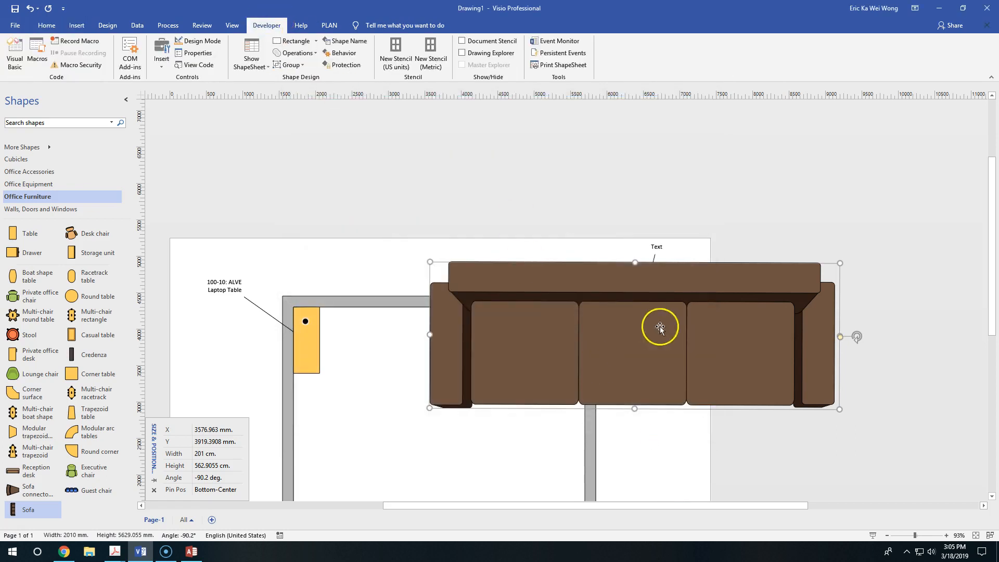
drag(566, 274, 430, 272)
drag(602, 307, 598, 314)
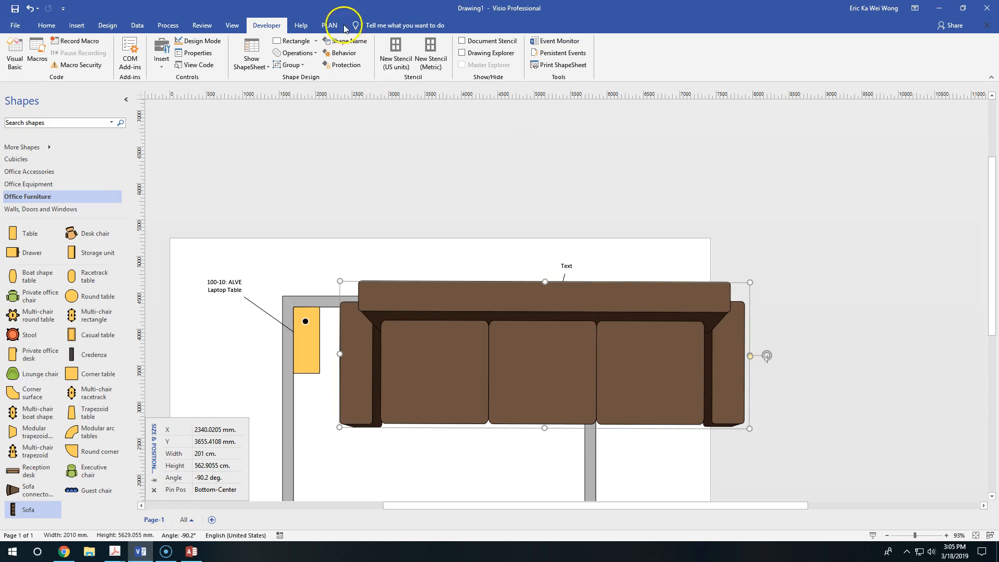
click(346, 66)
click(353, 66)
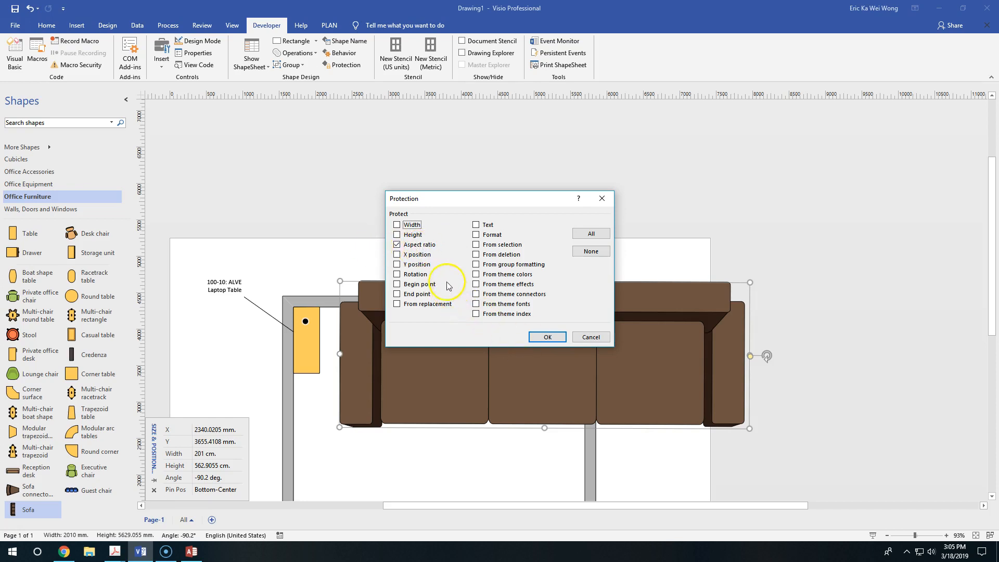
click(591, 252)
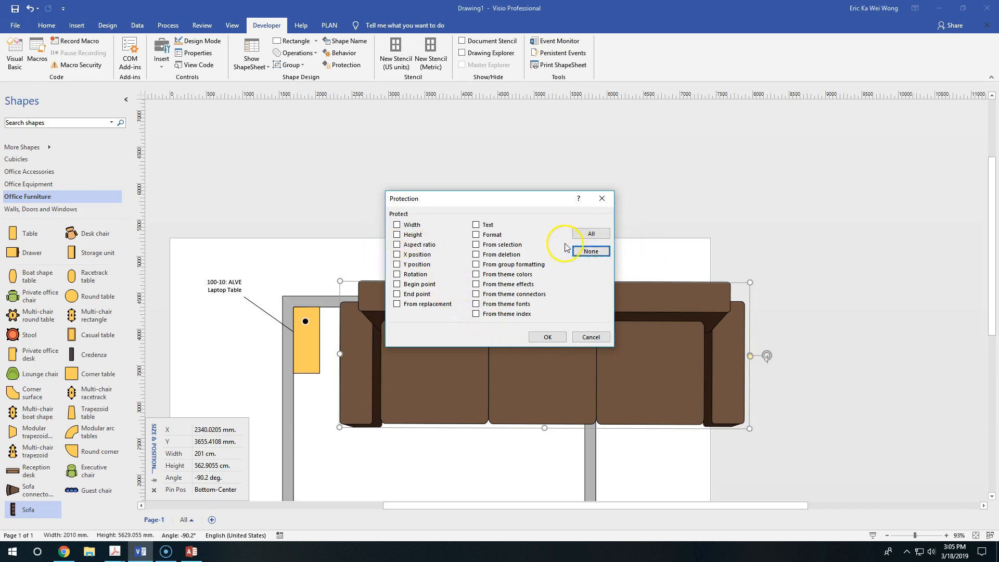
click(547, 336)
Step: Size the unlocked sofa to 201 cm width and 104 cm height, and move it further down inside the room
click(215, 453)
text(201)
key(Tab)
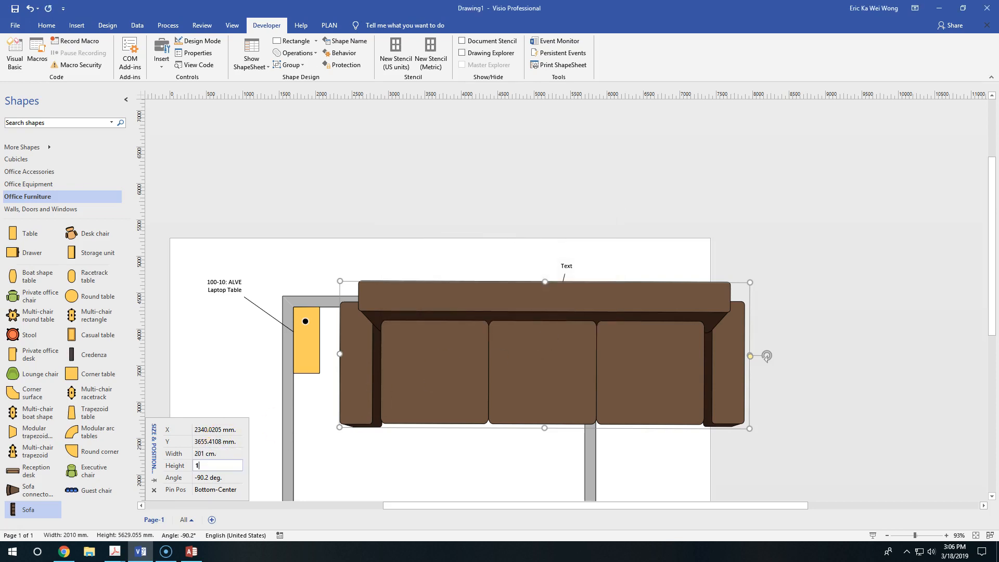
text(104 cm)
key(Return)
click(424, 363)
drag(487, 362, 536, 395)
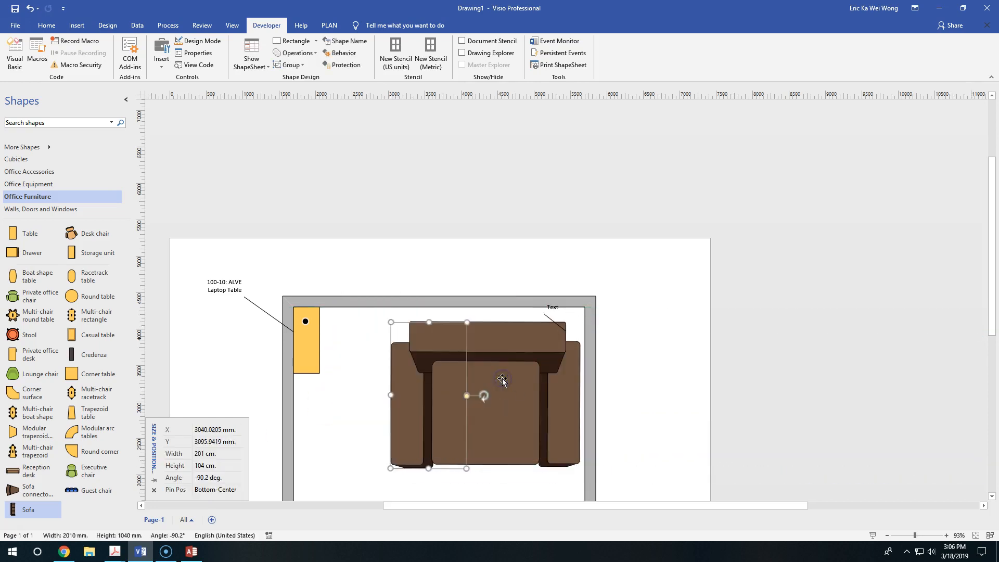
Step: Swap the sofa's dimensions by setting its width to 104 cm and its height to 201 cm
click(212, 454)
text(104 cm)
key(Tab)
text(201)
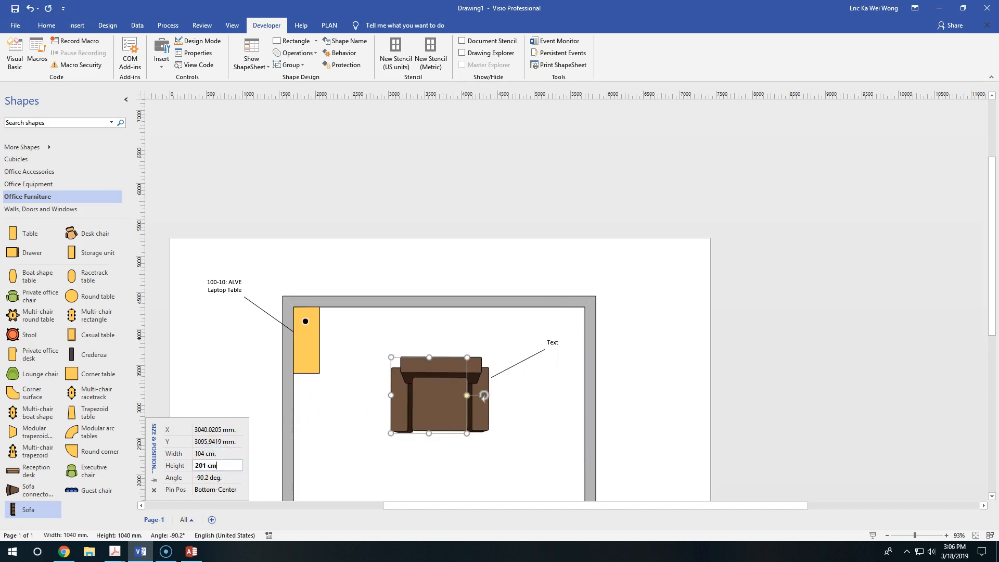
text( cm)
key(Return)
click(535, 456)
click(481, 409)
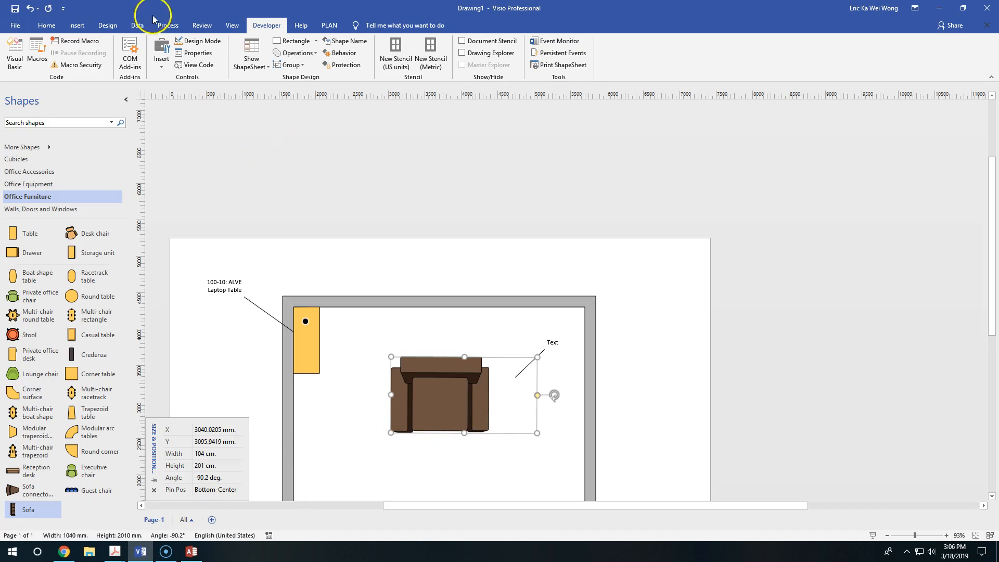
Step: Apply a blue design theme with solid blue walls and light blue furniture to the diagram
click(107, 25)
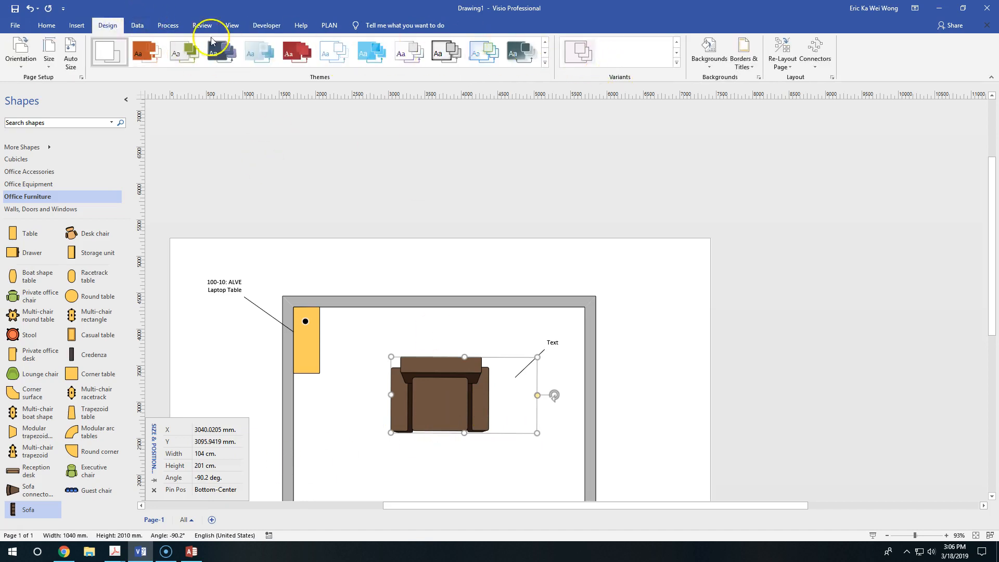
click(226, 53)
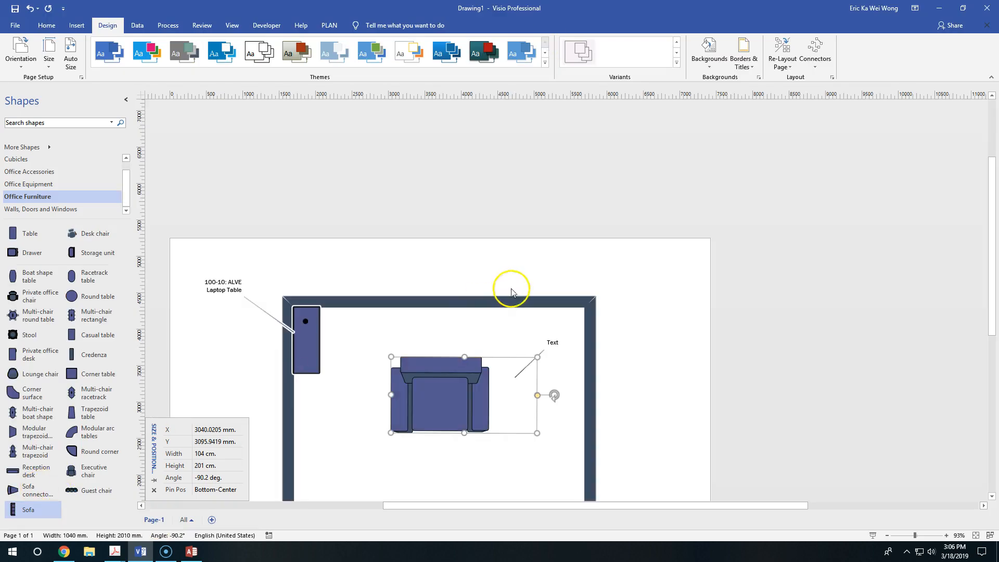
scroll(598, 266, down, 3)
scroll(601, 270, down, 1)
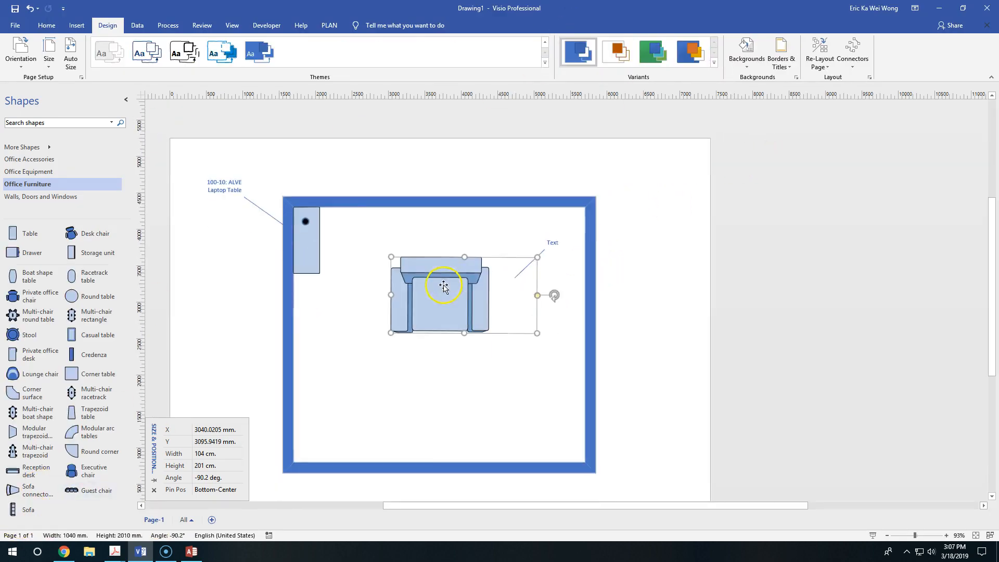
Step: Move the sofa against the room's upper wall and try stretching and shortening its length
drag(456, 279, 417, 224)
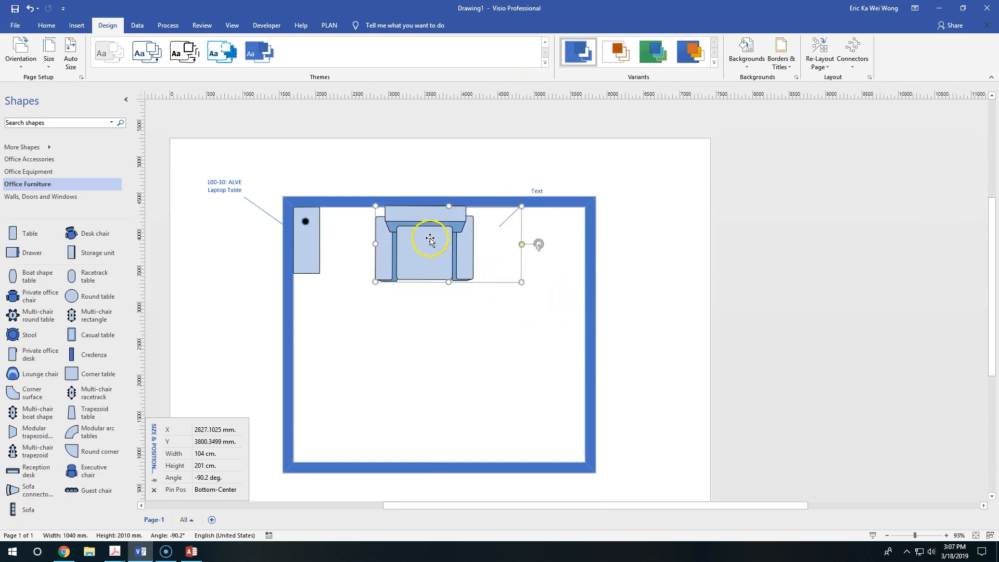
mouse_move(521, 244)
mouse_down()
mouse_move(555, 244)
mouse_move(525, 245)
mouse_move(540, 244)
mouse_up()
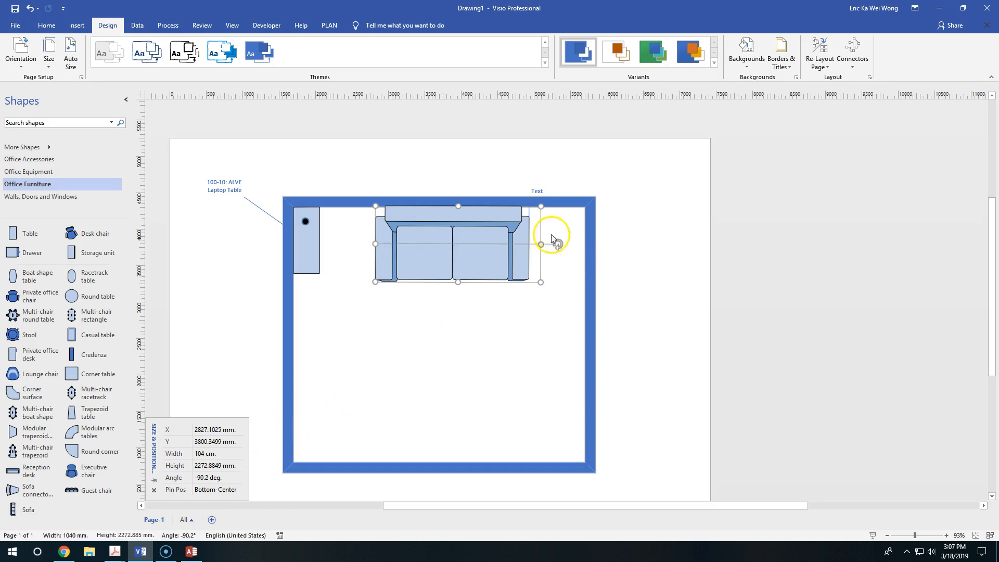
drag(541, 244, 515, 248)
Step: Cut the sofa from the room and search the shape library for "sofa"
right_click(466, 244)
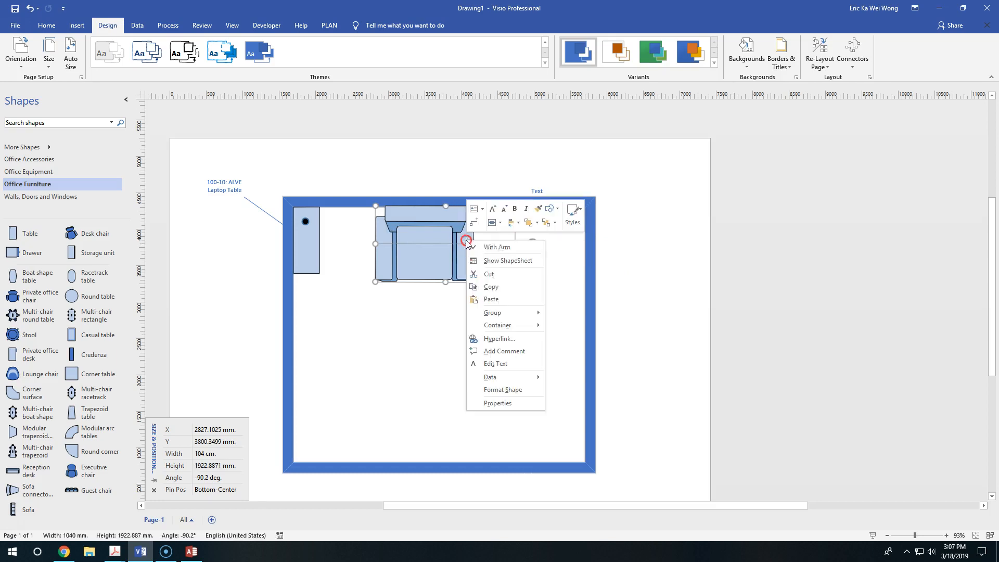
click(500, 274)
click(60, 128)
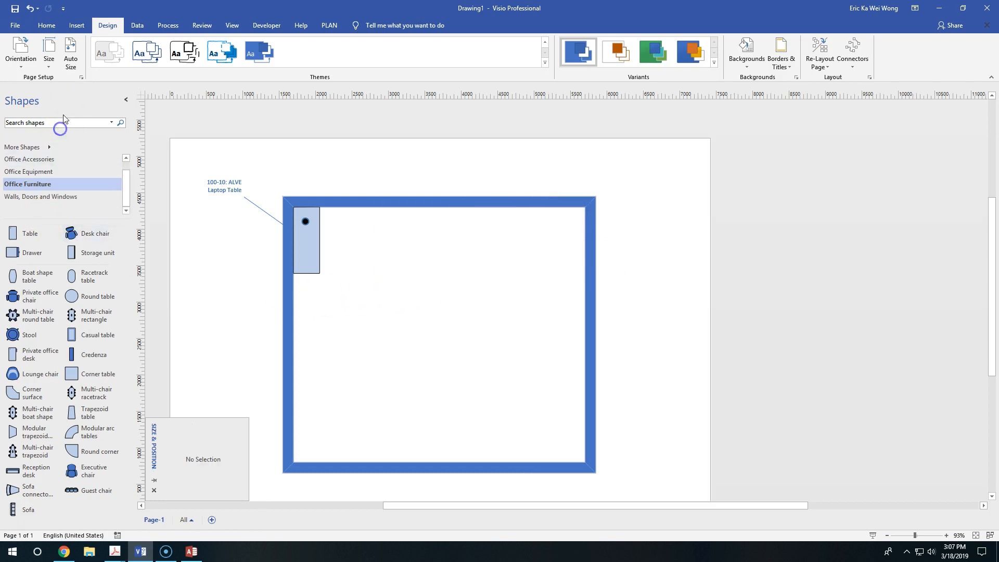
click(42, 120)
text(sofa)
key(Return)
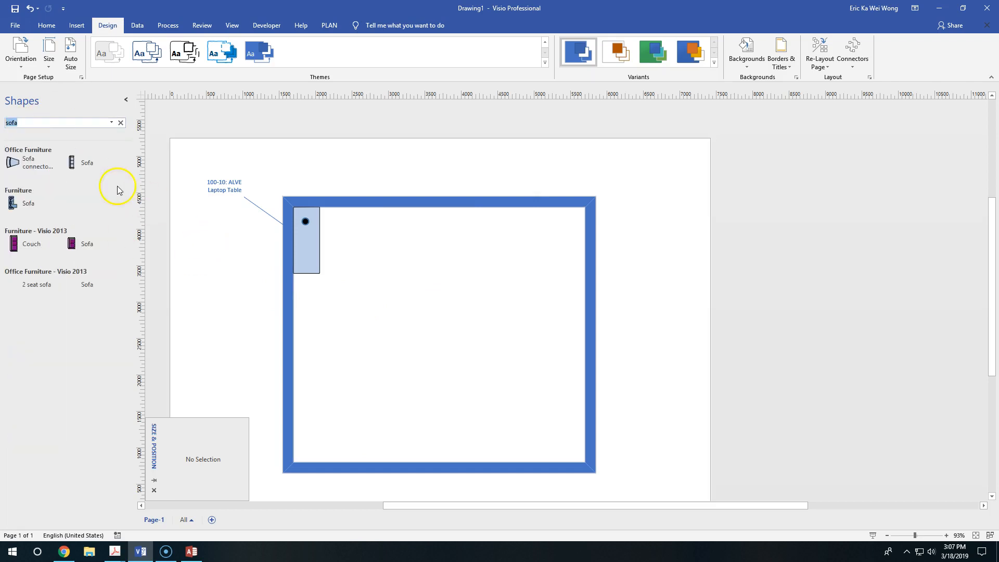
Step: Try the Sofa shape from Furniture - Visio 2013 in the room and undo its placement
drag(89, 244, 376, 269)
key(ctrl+z)
key(ctrl+z)
Step: Place the Office Furniture - Visio 2013 Sofa near the room's upper wall, rotated to about -90.6 degrees with its back facing the wall
drag(102, 285, 512, 309)
drag(442, 203, 595, 308)
drag(488, 291, 519, 228)
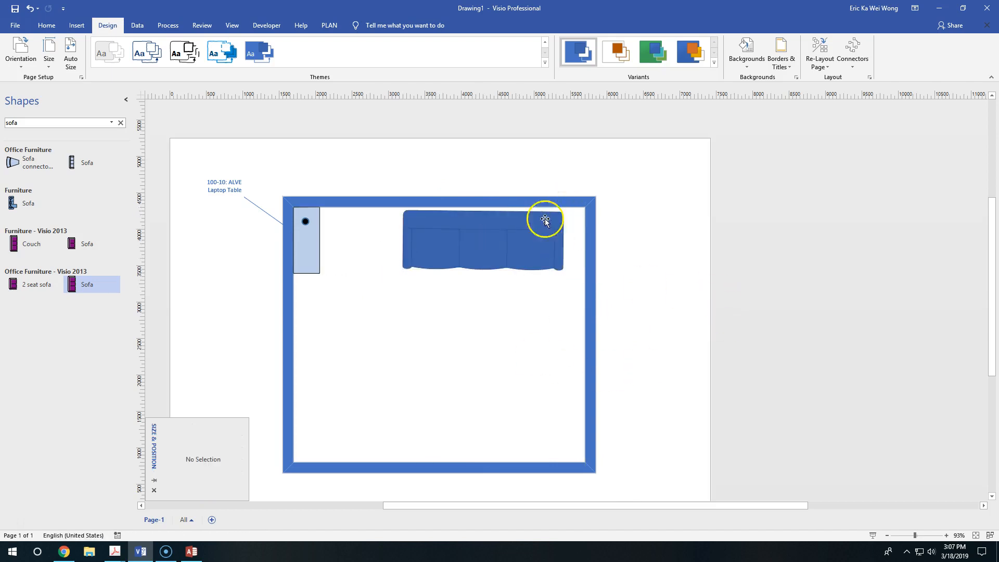
Step: Set the new sofa's width to 201 cm and height to 104 cm, and move it down inside the room
click(213, 454)
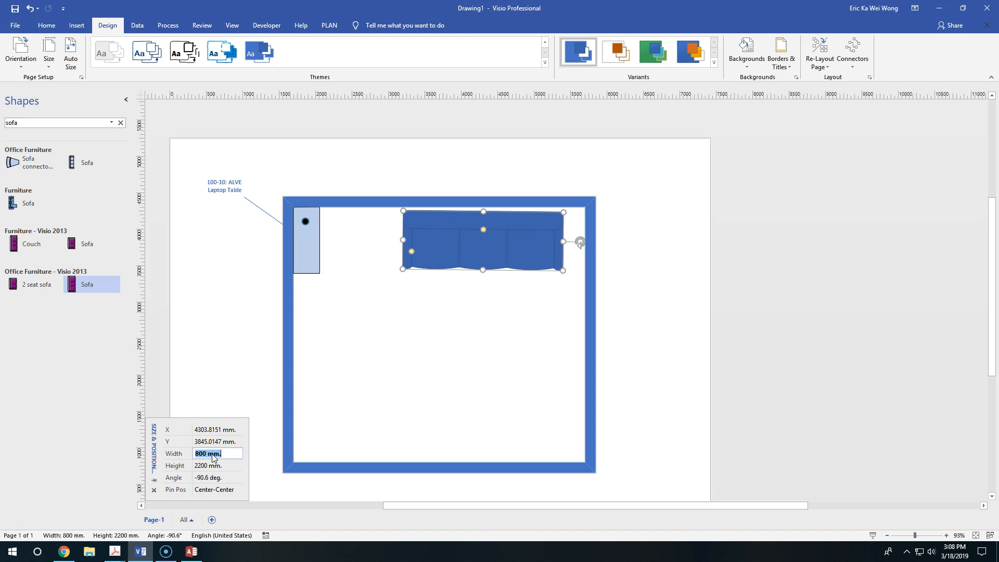
key(Tab)
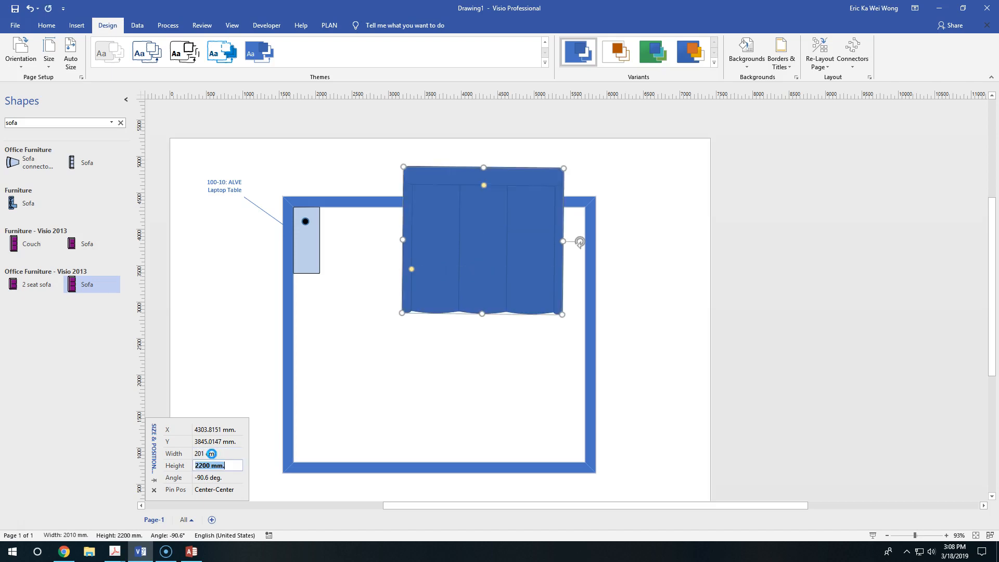
key(Return)
drag(497, 228, 515, 286)
click(201, 440)
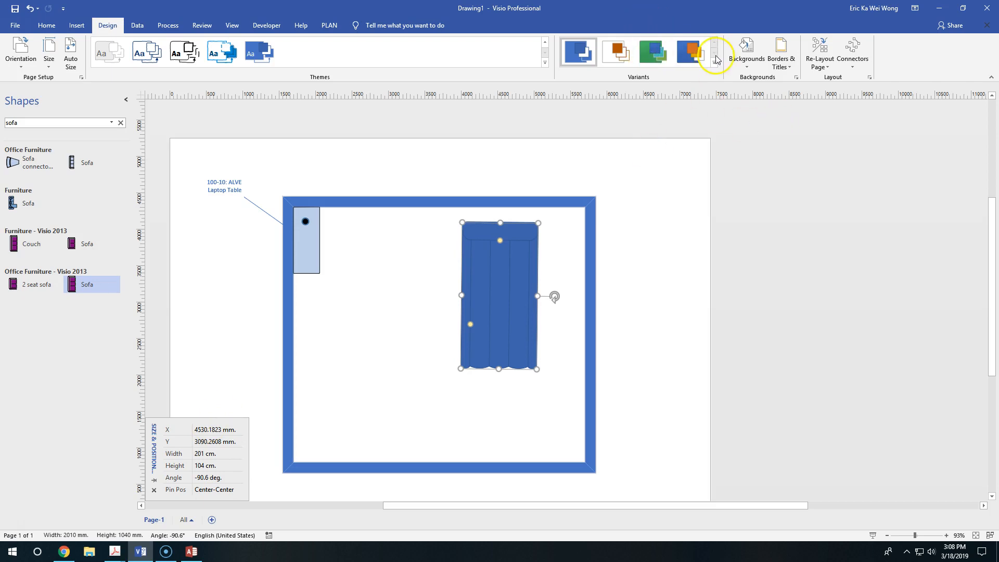
Step: Correct the sofa's dimensions to 104 cm width and 201 cm height
double_click(208, 452)
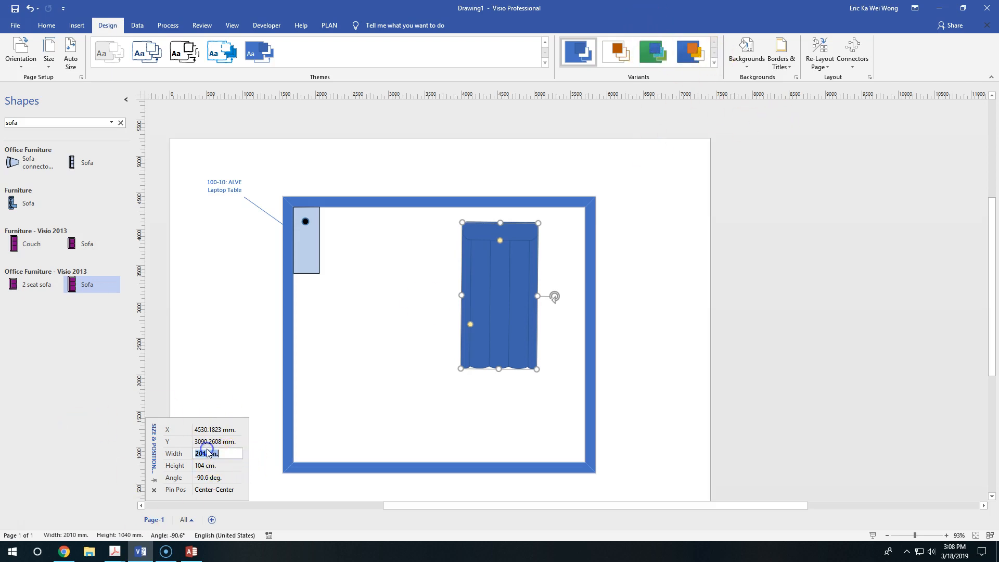
text(104 mq)
key(Return)
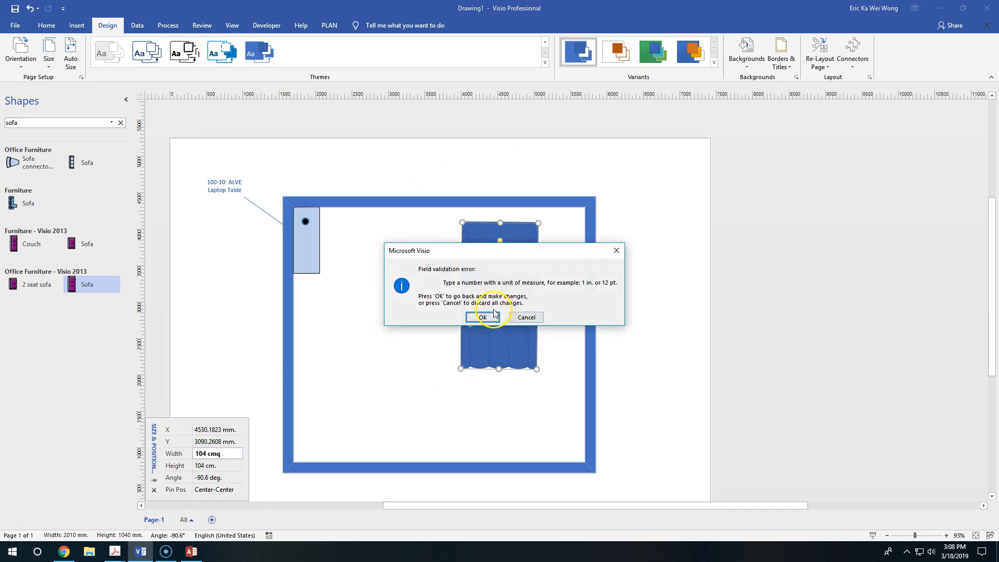
click(529, 323)
double_click(223, 454)
text(10)
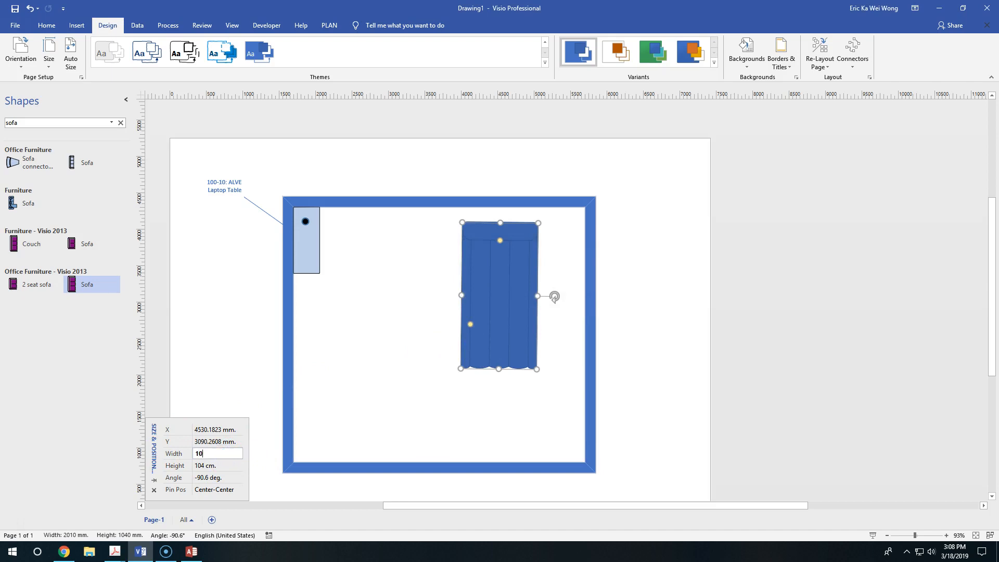
text(4)
key(Tab)
key(Return)
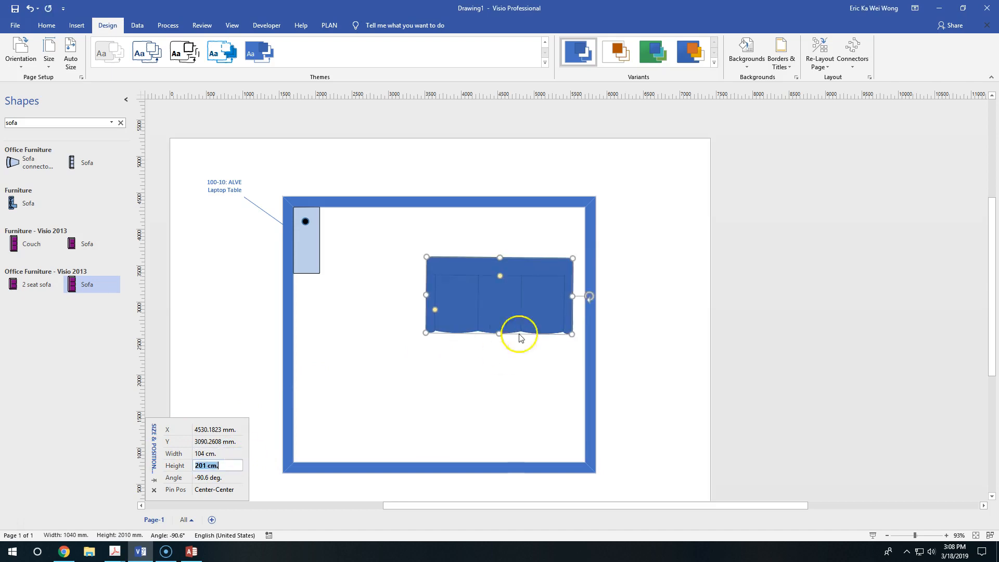
Step: Move the resized sofa up against the room's upper wall and leave it selected
drag(530, 291, 520, 241)
click(459, 376)
click(513, 250)
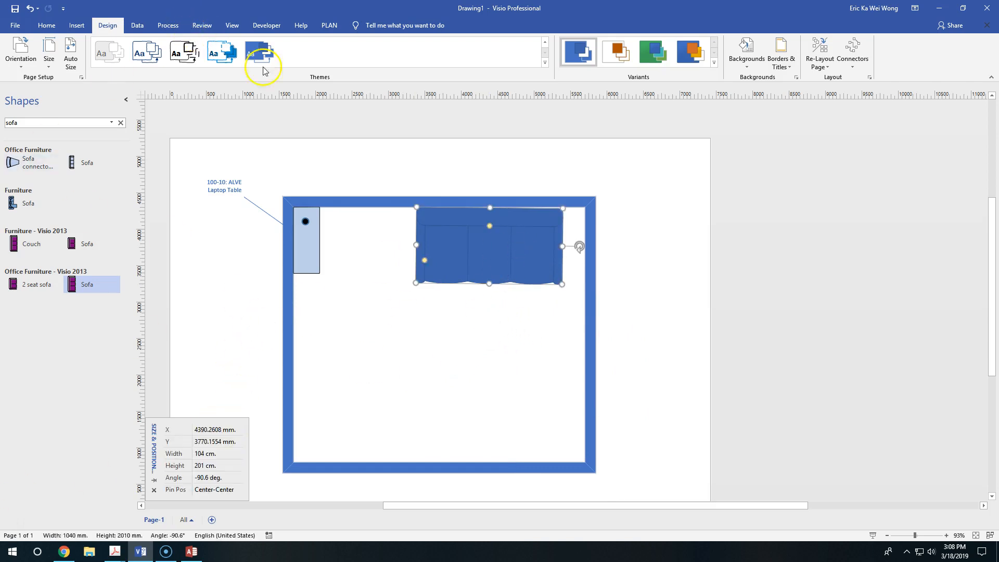
click(77, 25)
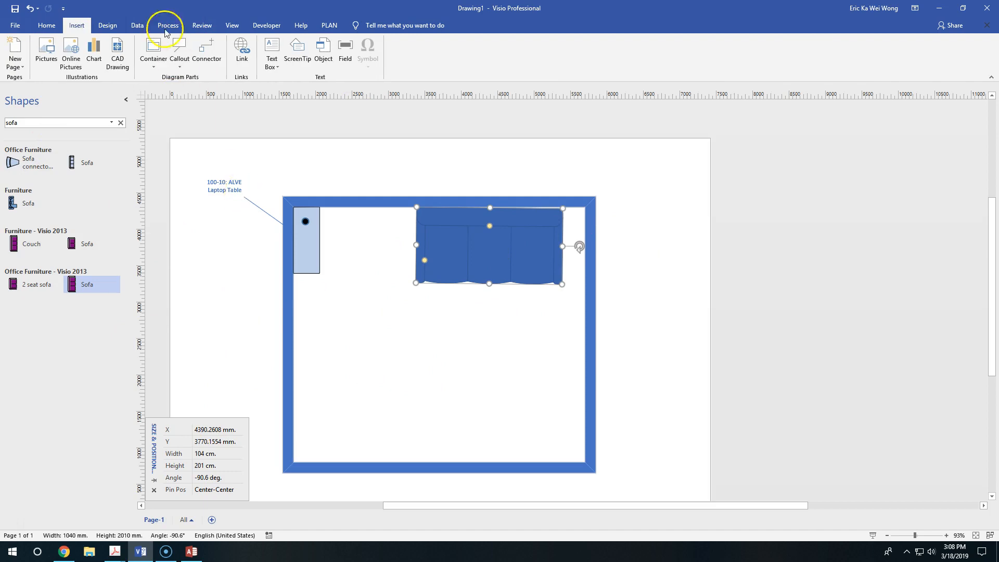
click(178, 63)
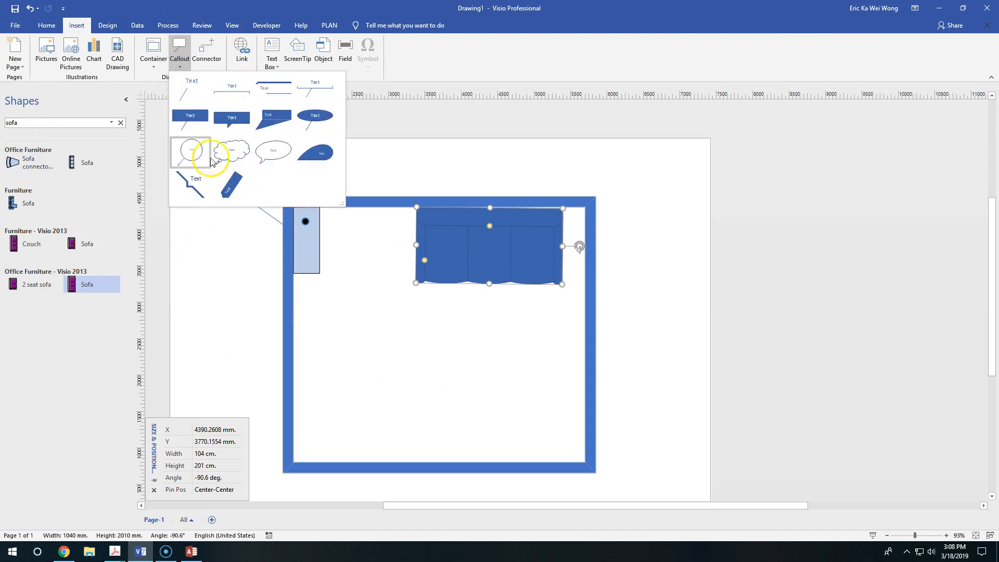
click(189, 185)
drag(559, 198, 657, 185)
click(685, 327)
key(ctrl+z)
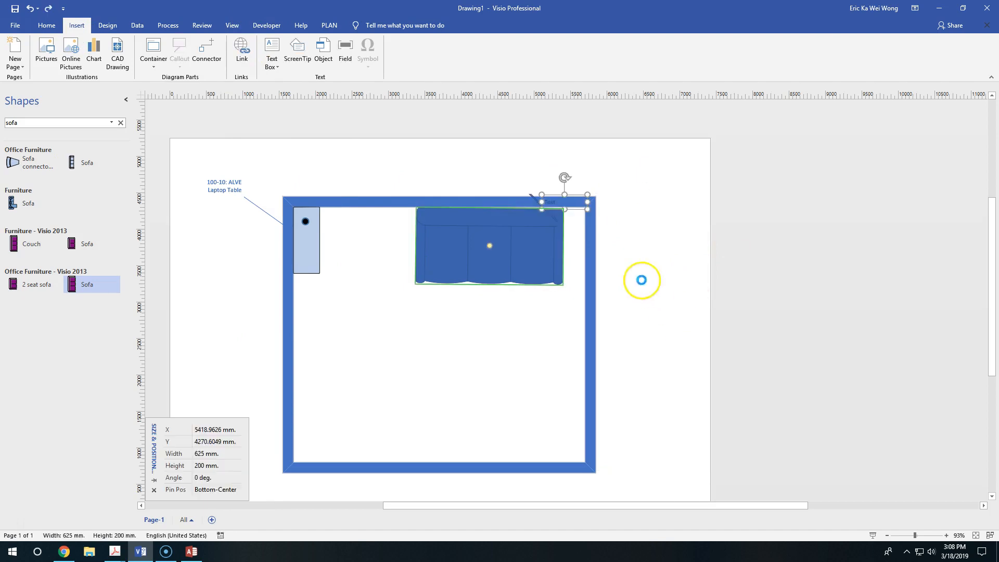
key(ctrl+z)
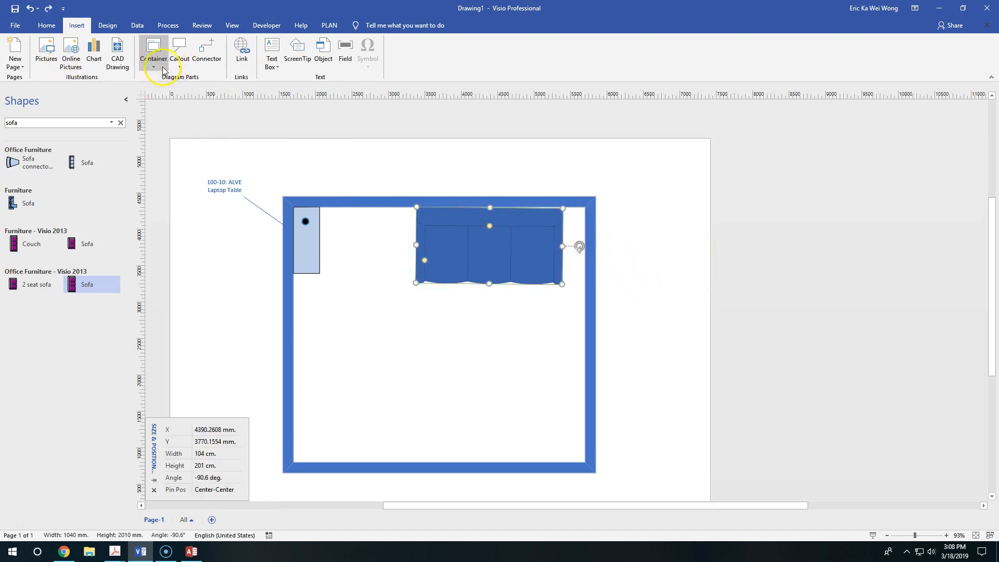
Step: Attach a Text Callout to the sofa and place it outside the room's upper-right corner
click(179, 52)
click(185, 86)
drag(520, 199, 643, 188)
Step: Label the sofa's callout "900-10: BEDDINGE MURBO sofa bed", using the product record in Access
double_click(641, 188)
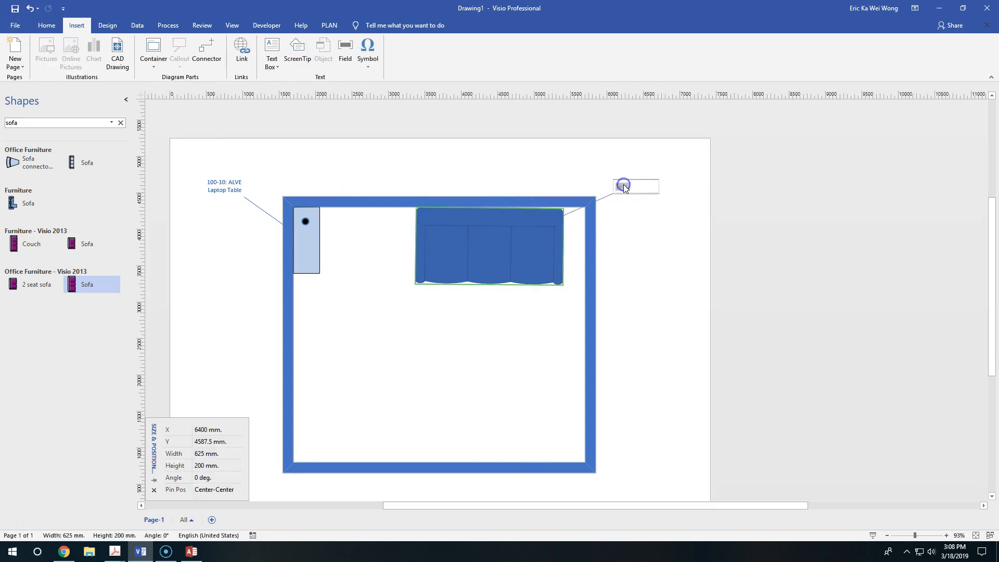
click(191, 552)
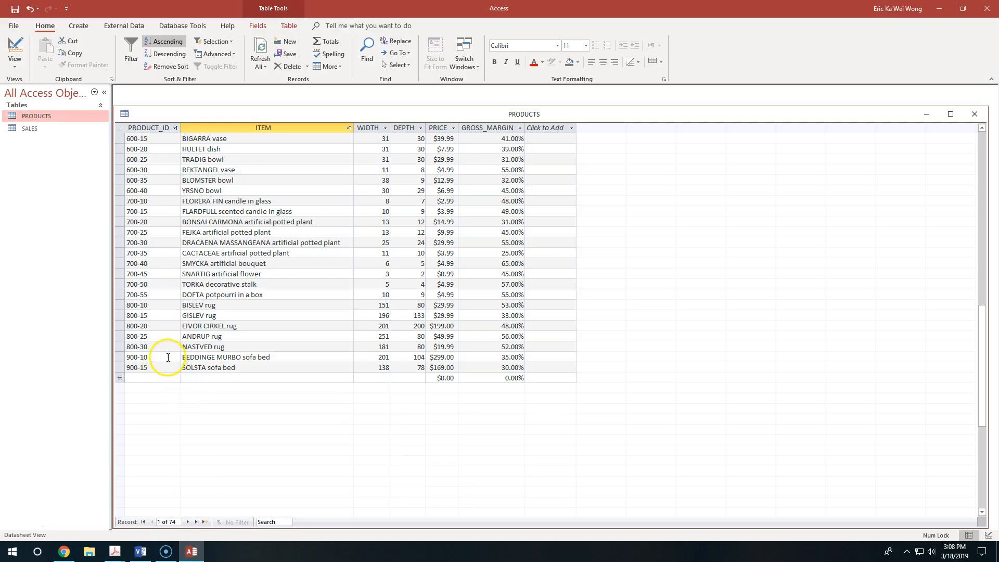
drag(271, 357, 160, 354)
key(ctrl+c)
click(140, 552)
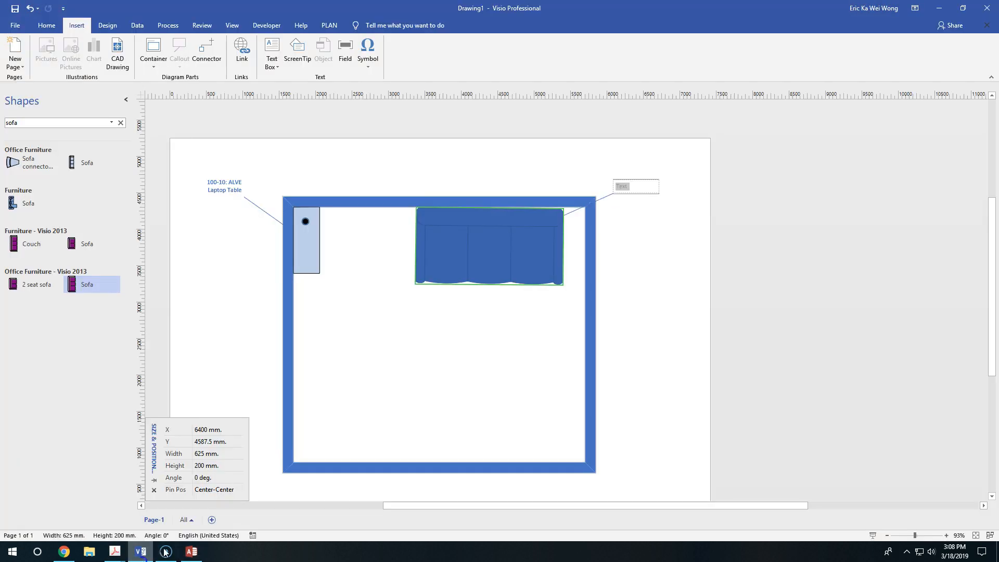
key(ctrl+v)
click(650, 238)
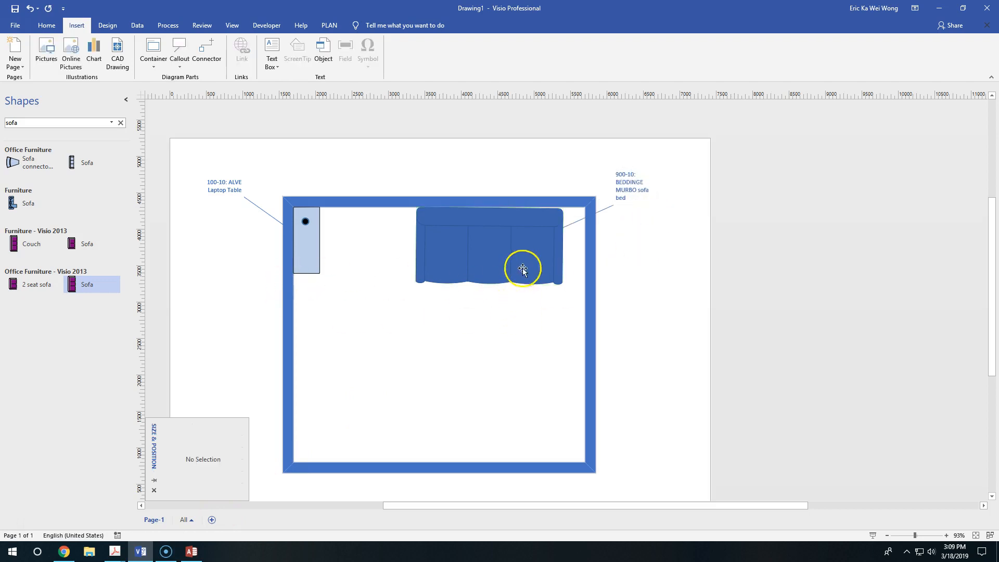
Step: Switch to Access, browse the PRODUCTS table for another display item and select the FREDRIK desk record
click(192, 551)
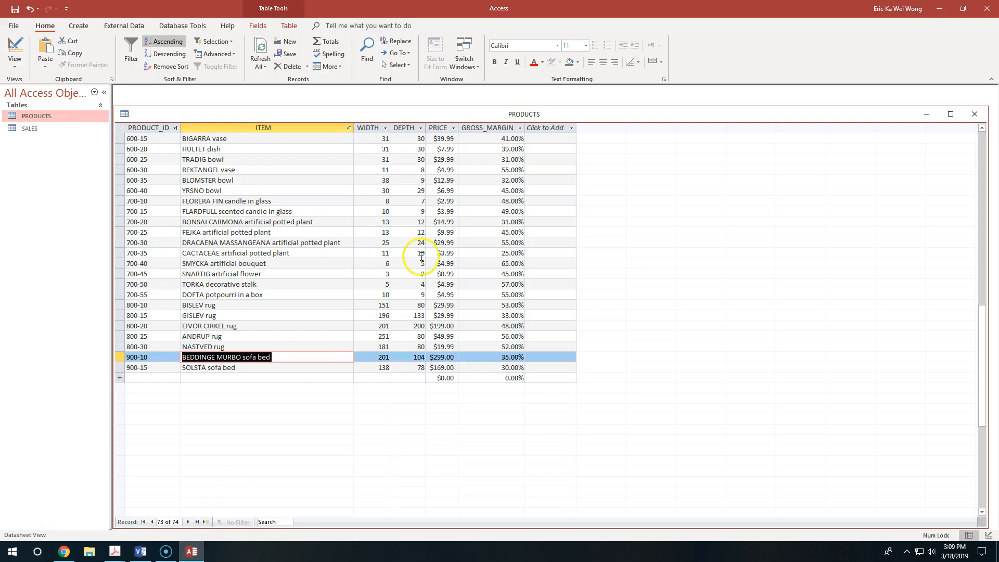
scroll(390, 286, up, 17)
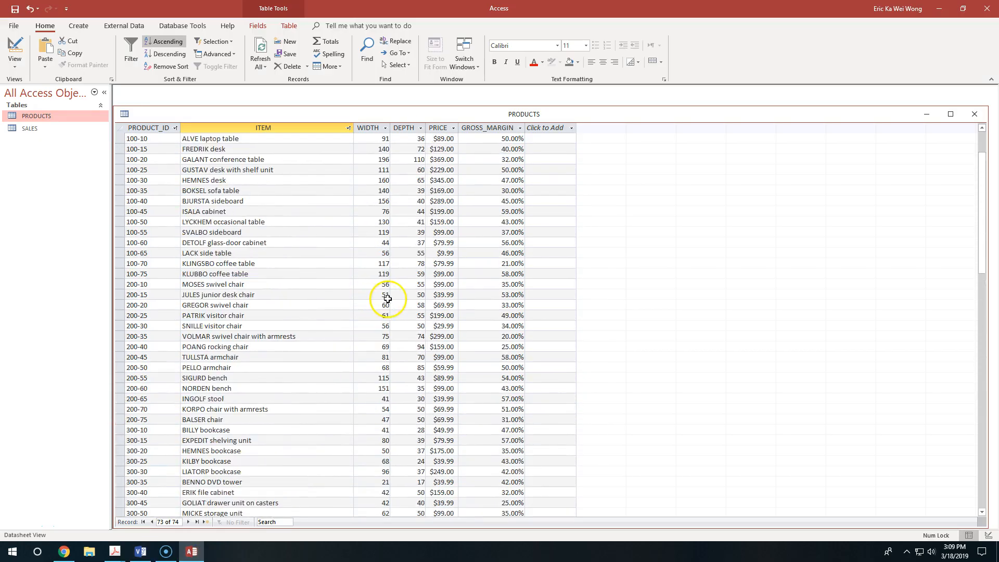
scroll(387, 299, down, 20)
scroll(395, 292, up, 11)
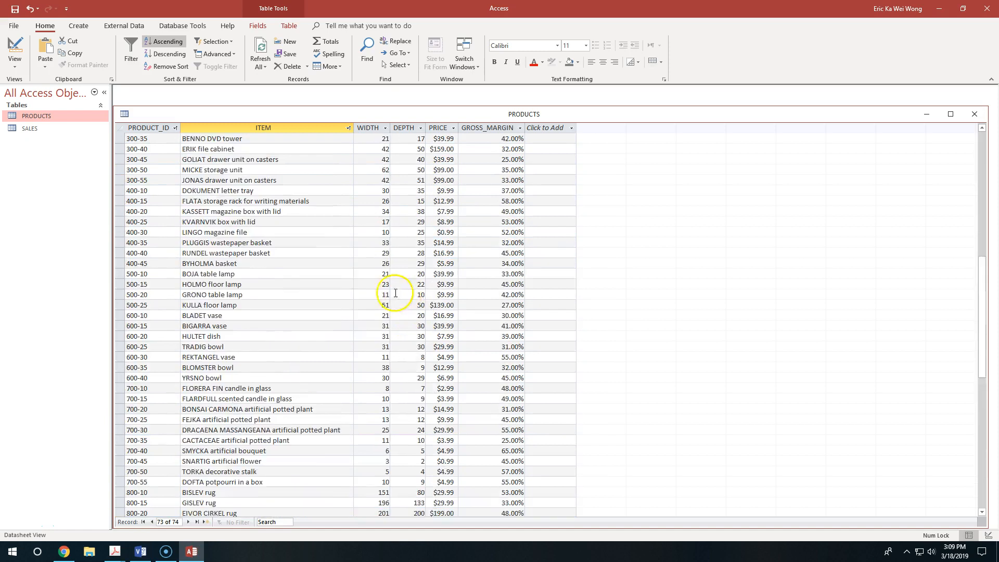
scroll(395, 293, up, 8)
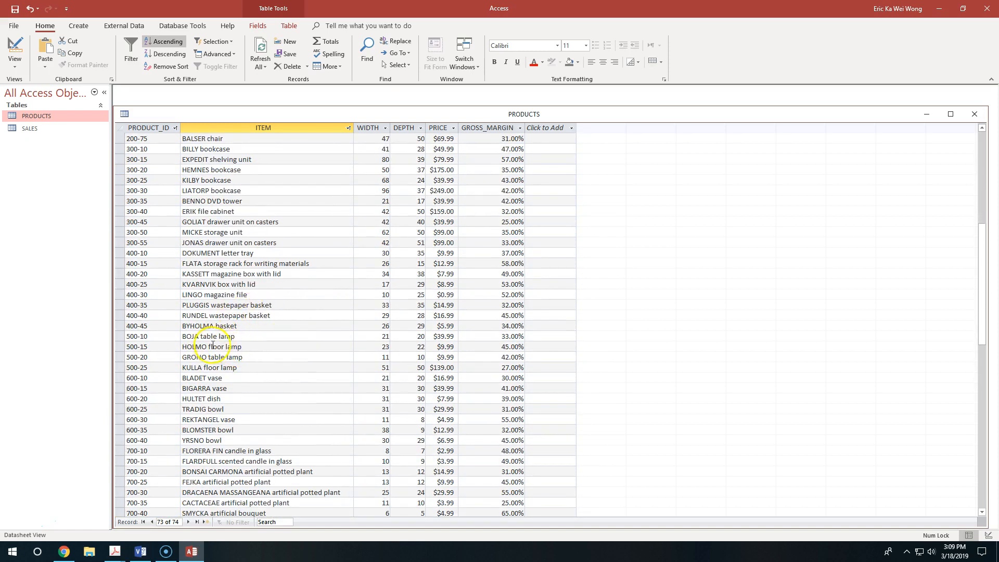
scroll(257, 309, down, 5)
scroll(260, 373, up, 13)
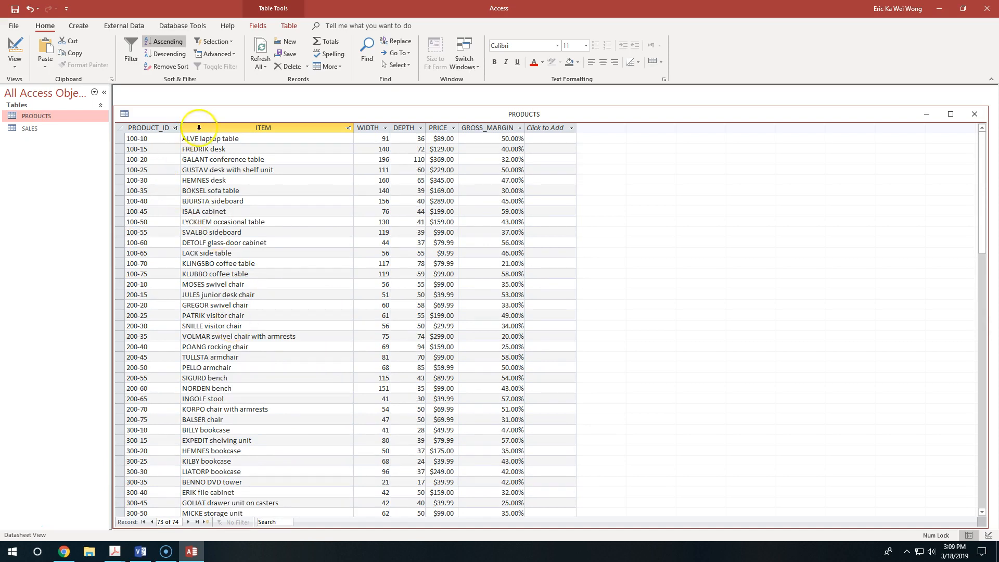
click(235, 150)
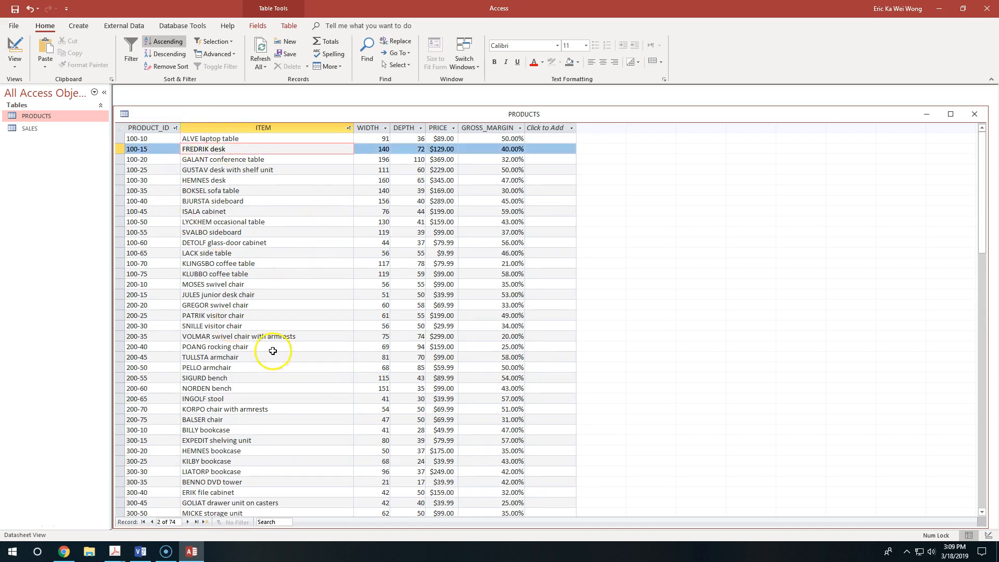
Step: Switch to Visio and place an Office Furniture Table against the room's left wall, below the laptop table
click(151, 555)
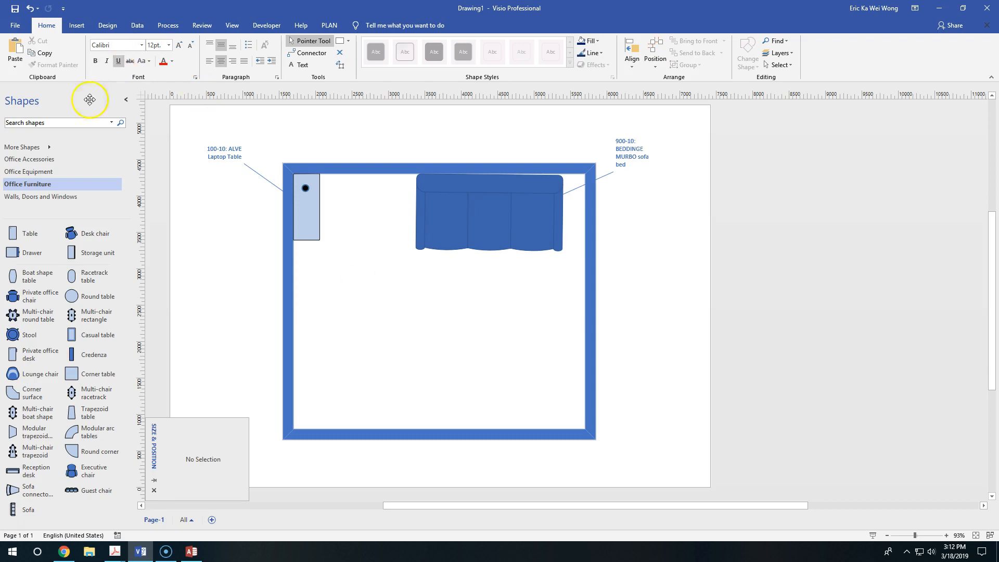
click(55, 123)
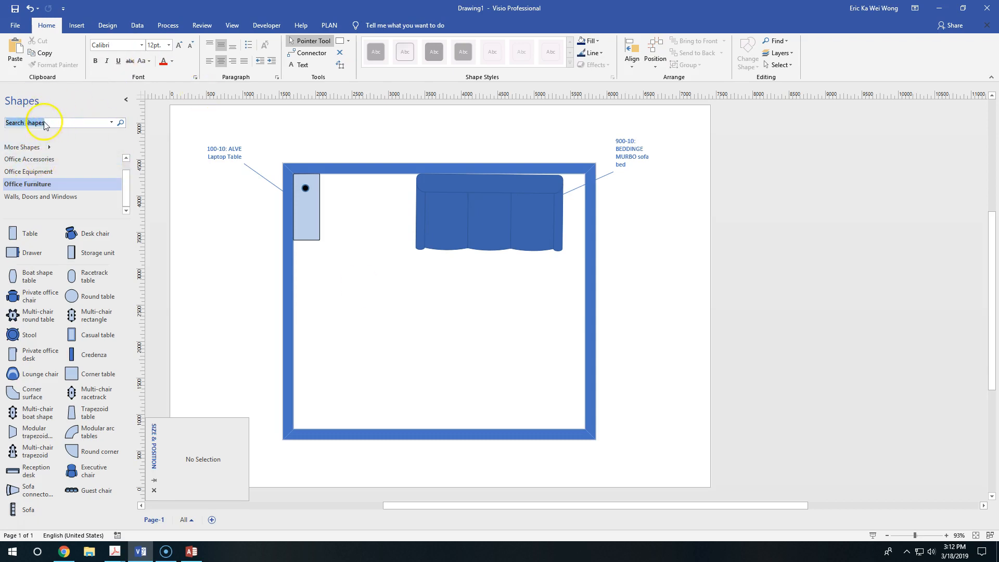
click(54, 171)
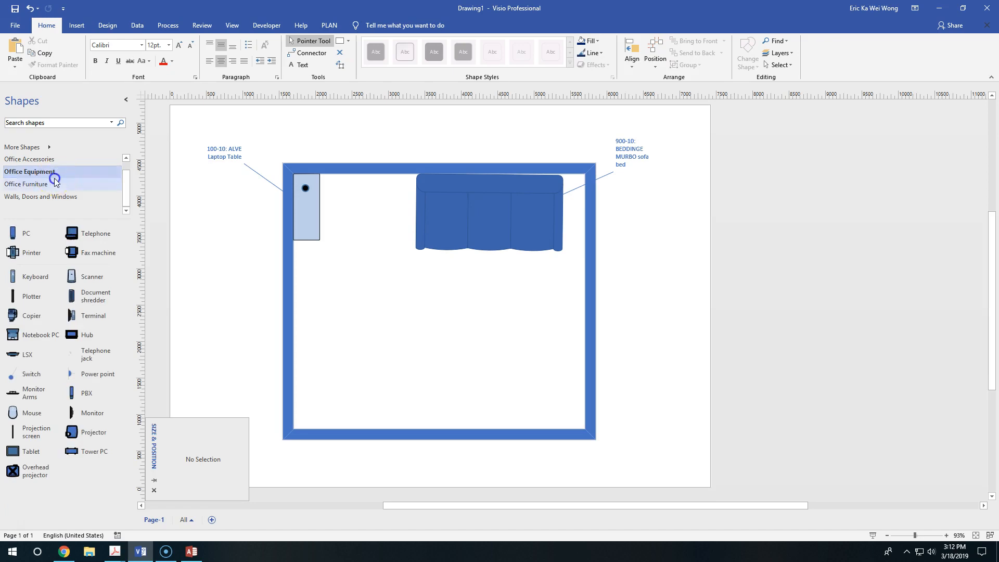
click(55, 182)
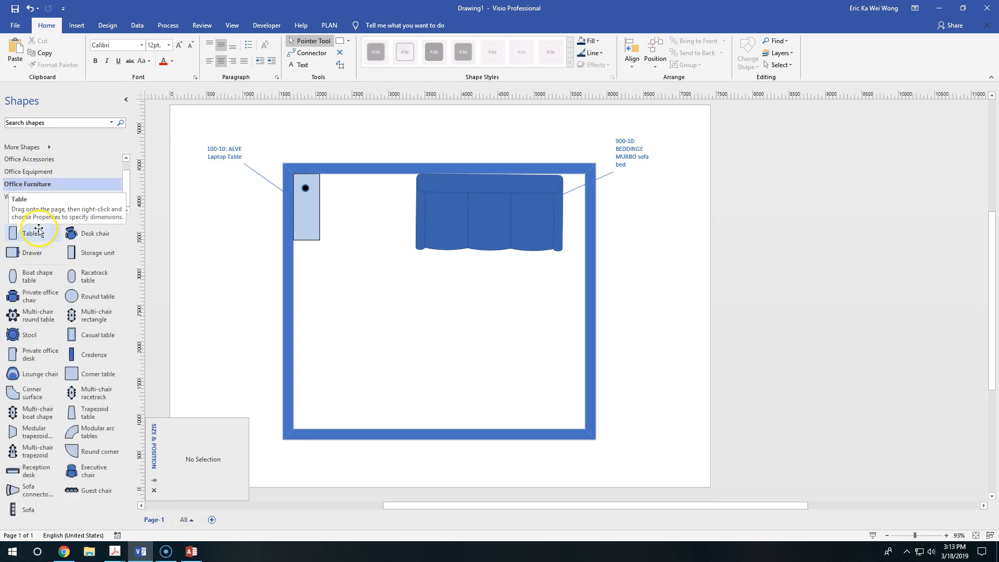
drag(39, 229, 333, 325)
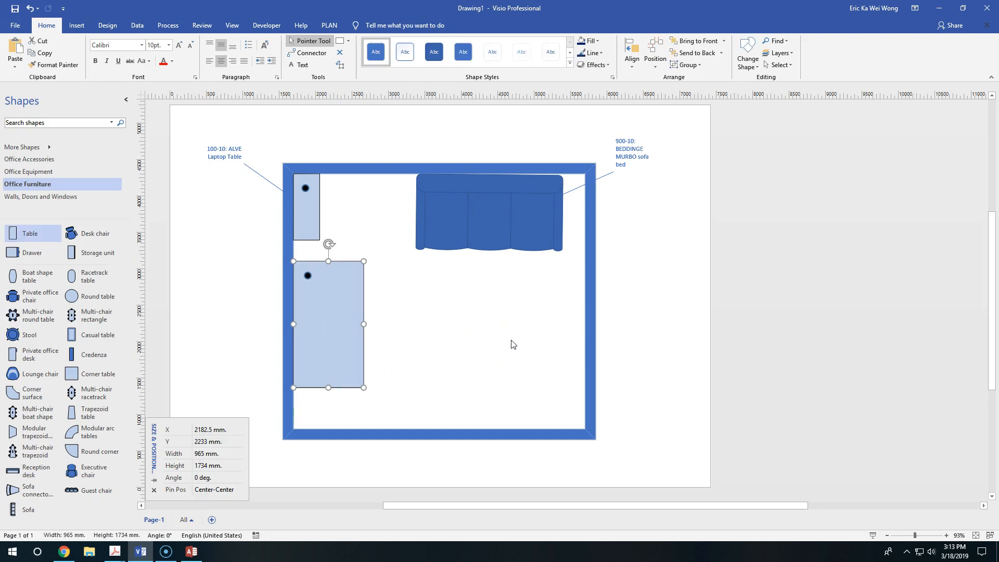
Step: Apply the dark blue third preset shape style to the new table and deselect it
click(434, 52)
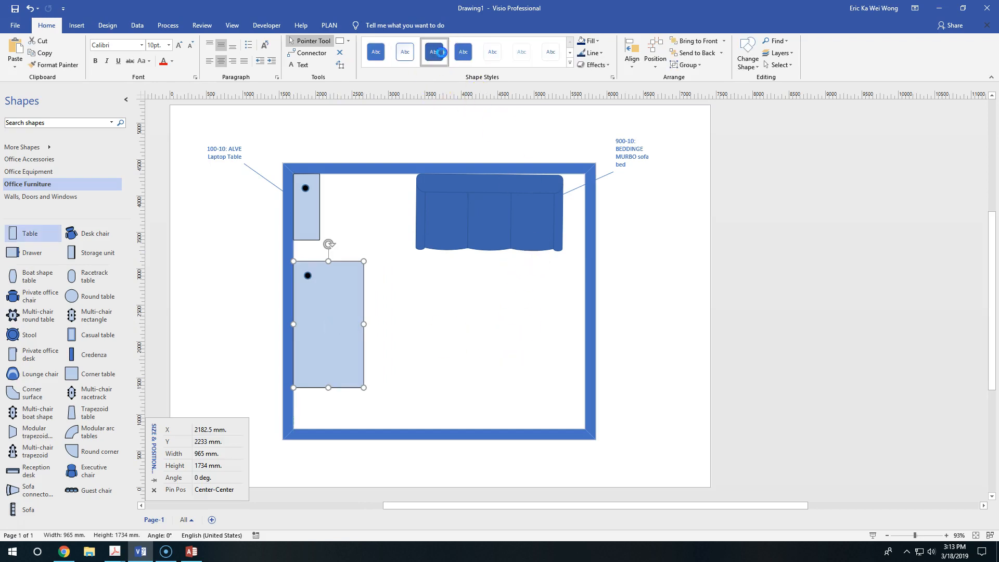
click(323, 348)
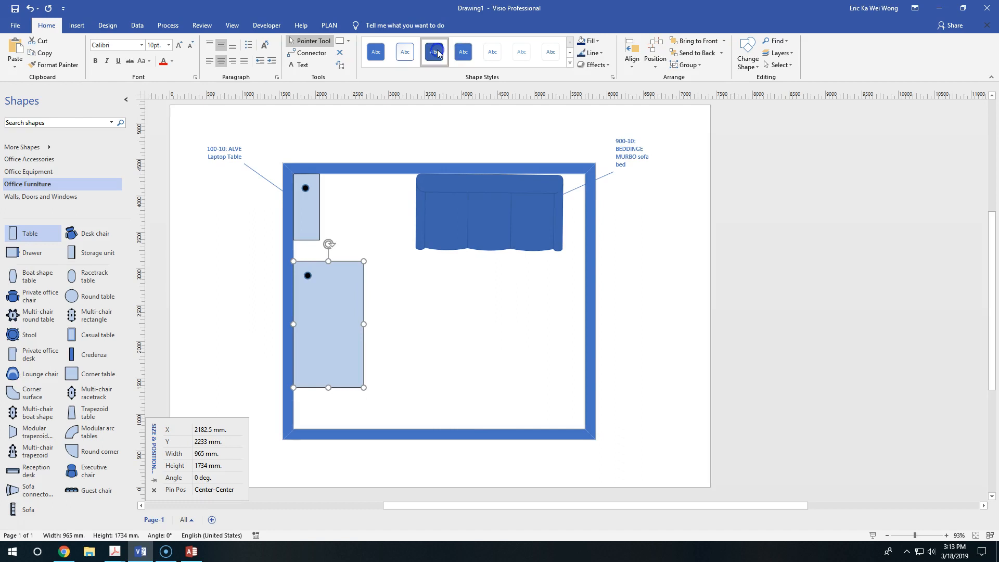
key(Escape)
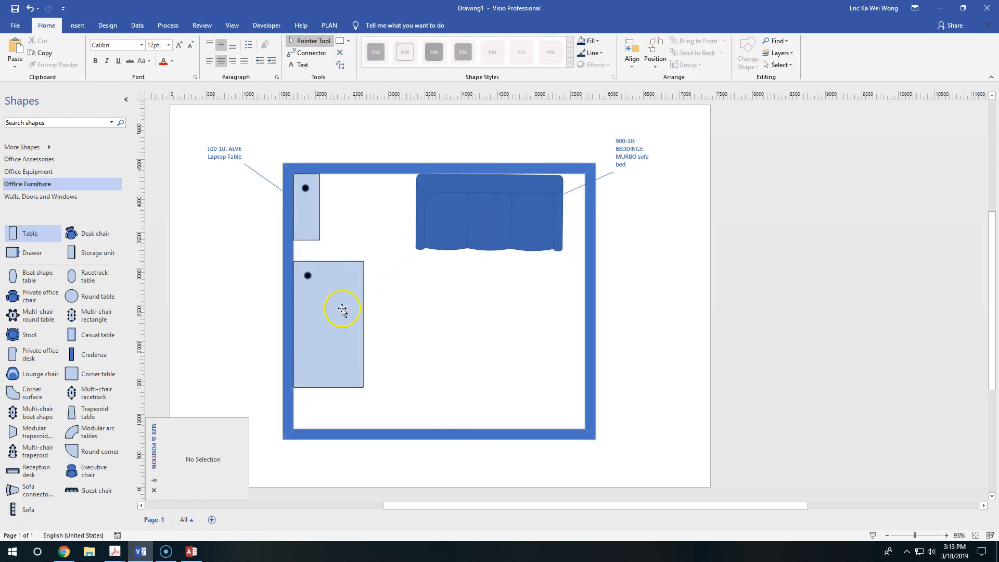
Step: Set the new table's width to 140 cm and height to 72 cm from the FREDRIK desk record, and move it below the sofa
click(360, 313)
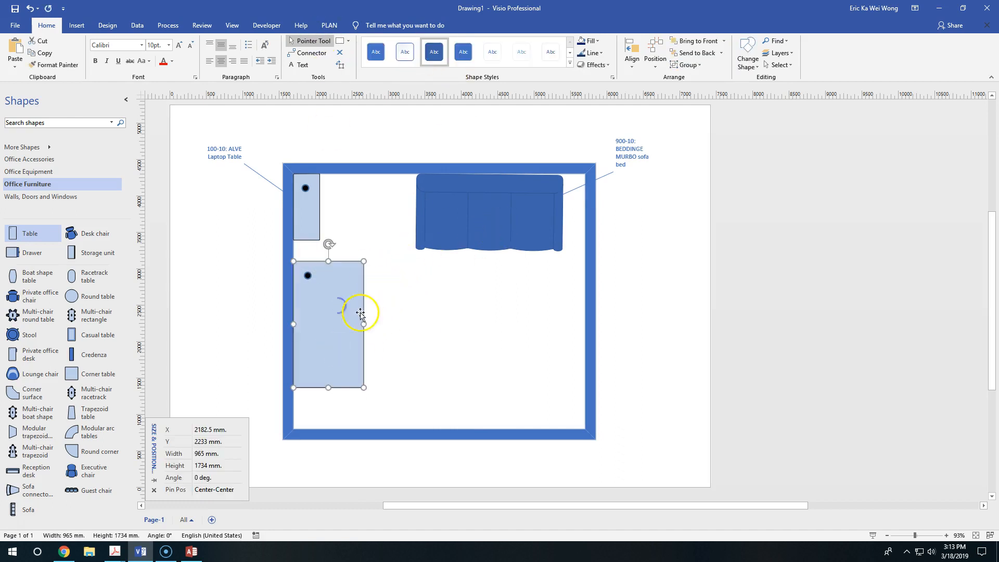
click(190, 553)
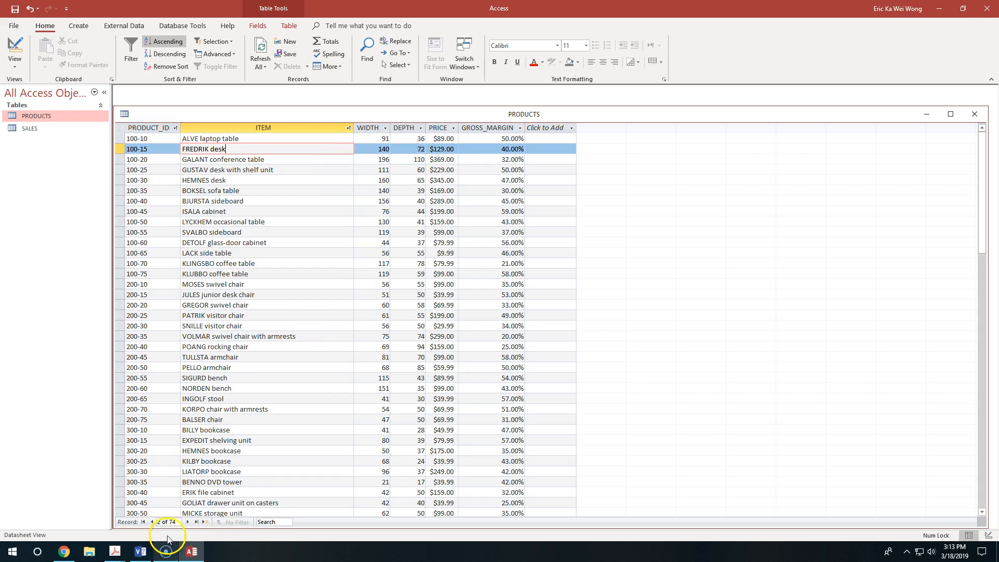
click(145, 552)
click(206, 453)
text(140 cm.)
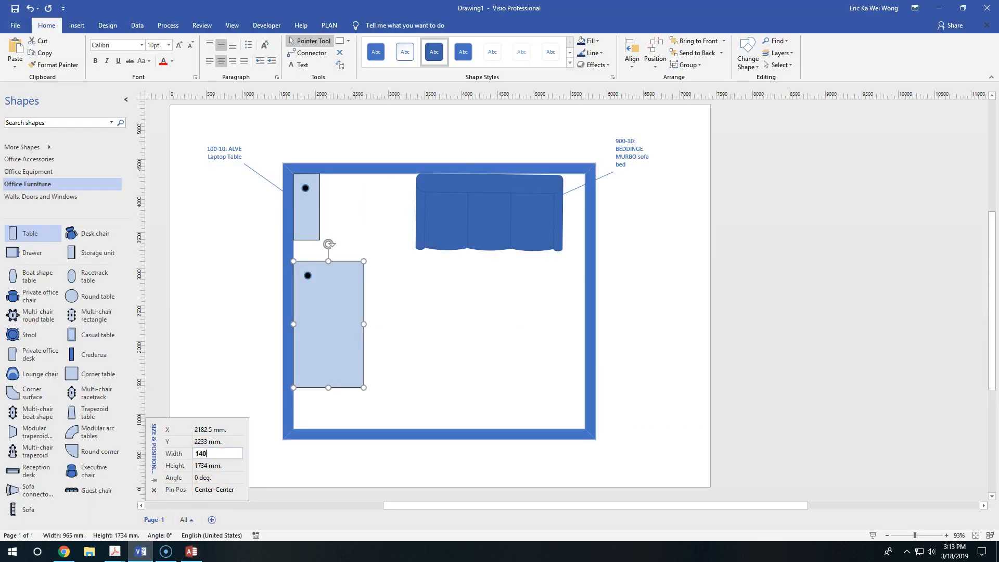
key(Tab)
text(72 cm.)
key(Return)
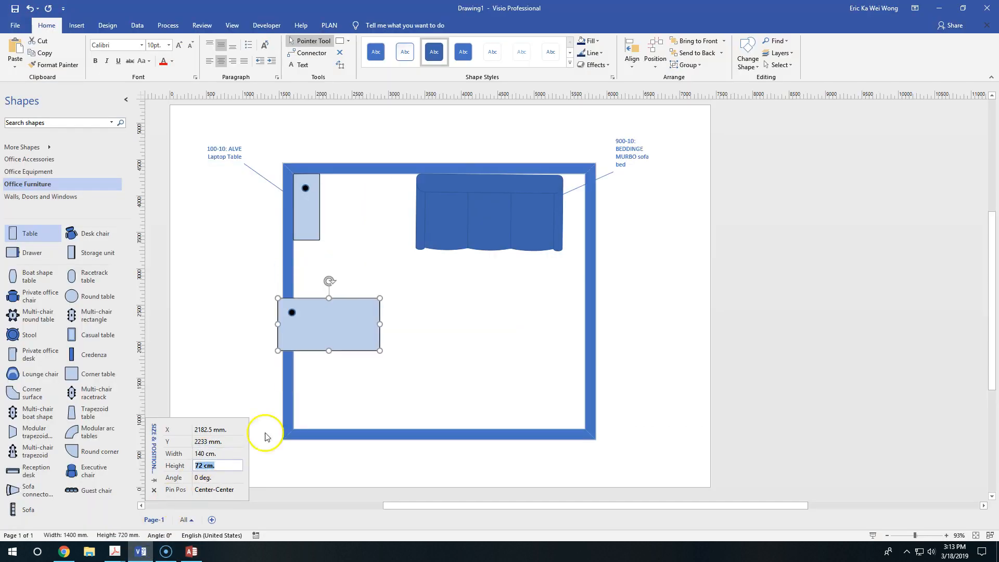
drag(360, 323, 517, 293)
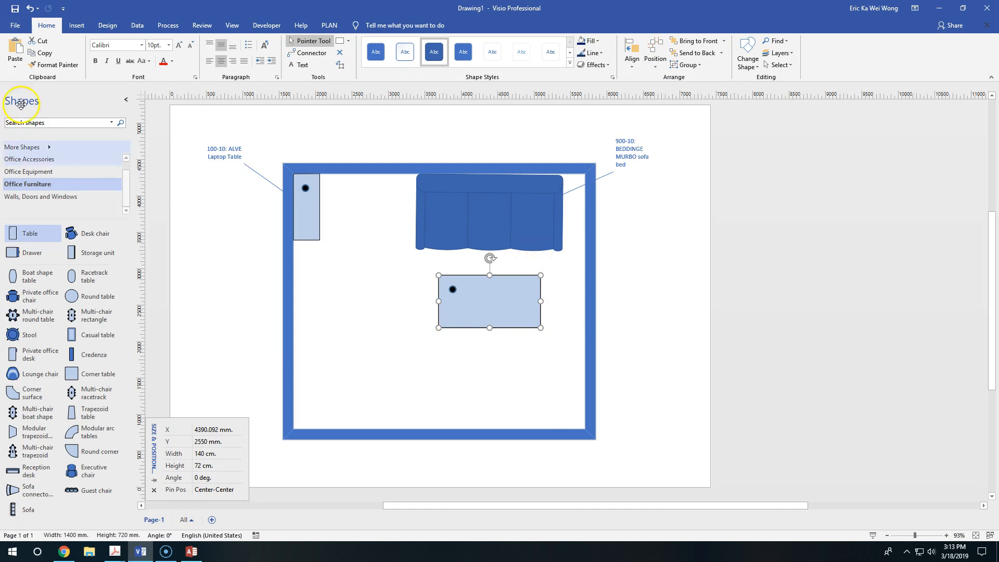
Step: Attach a Text Callout to the resized table and place it outside the room's right wall
click(77, 25)
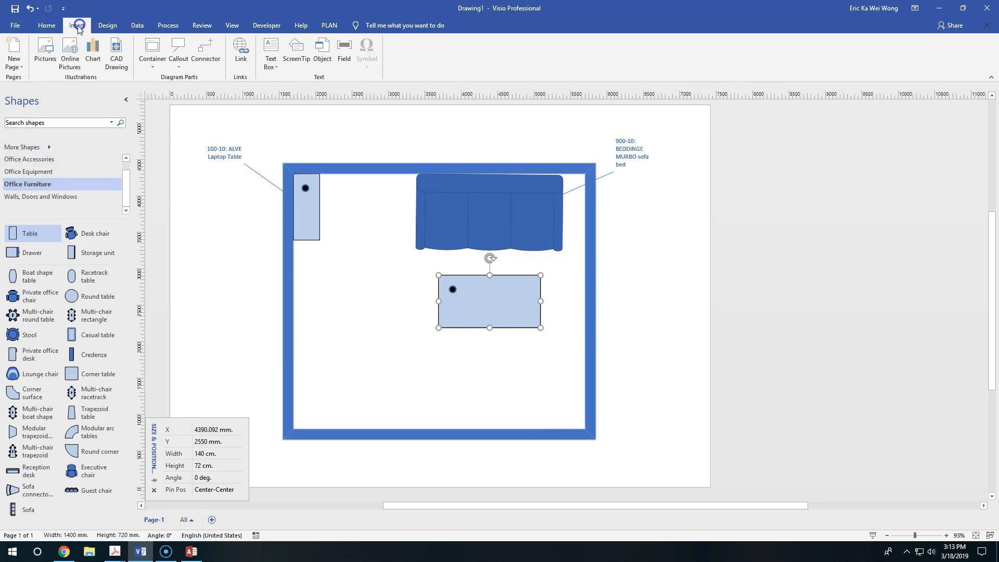
click(193, 69)
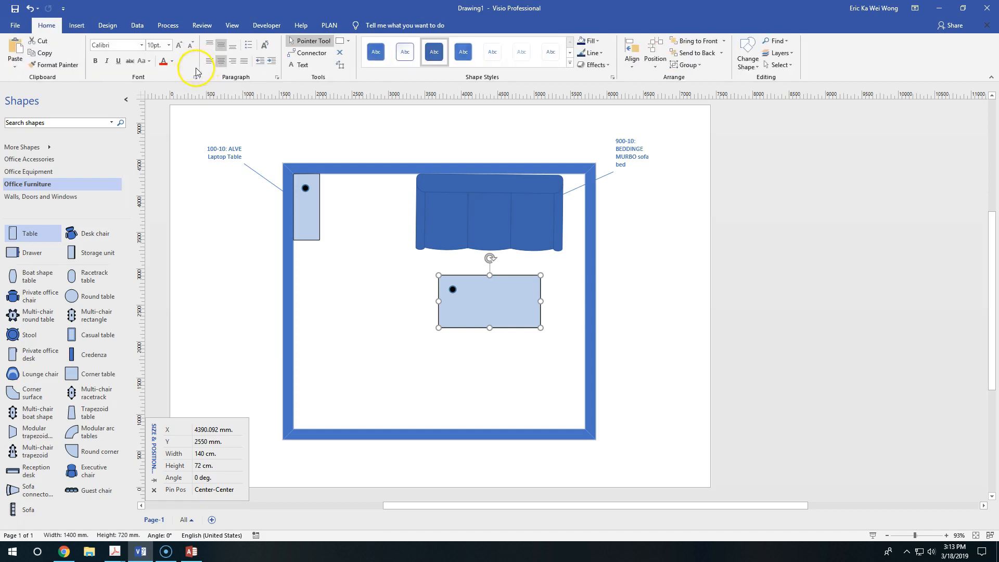
click(77, 25)
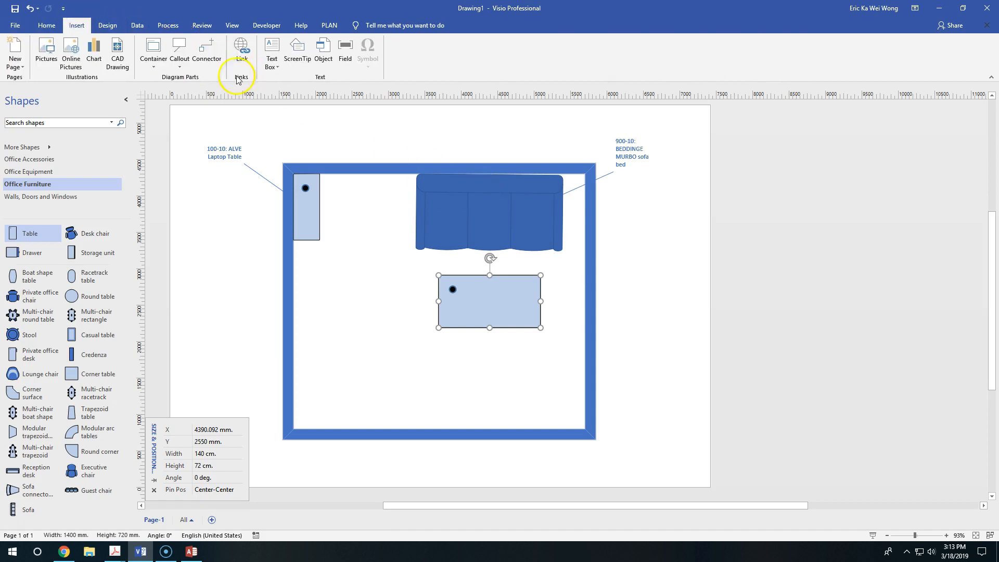
click(180, 61)
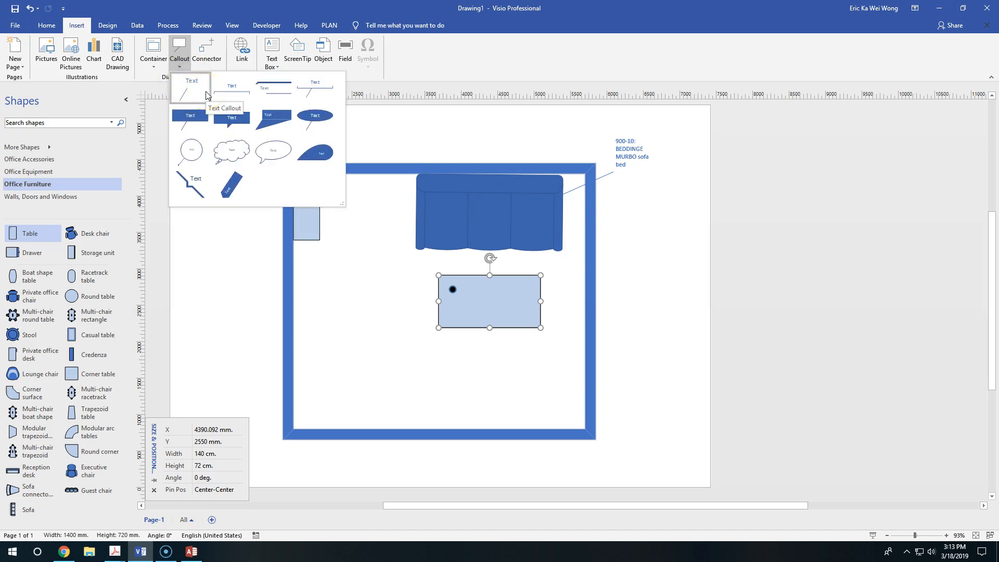
click(207, 96)
drag(520, 272, 653, 275)
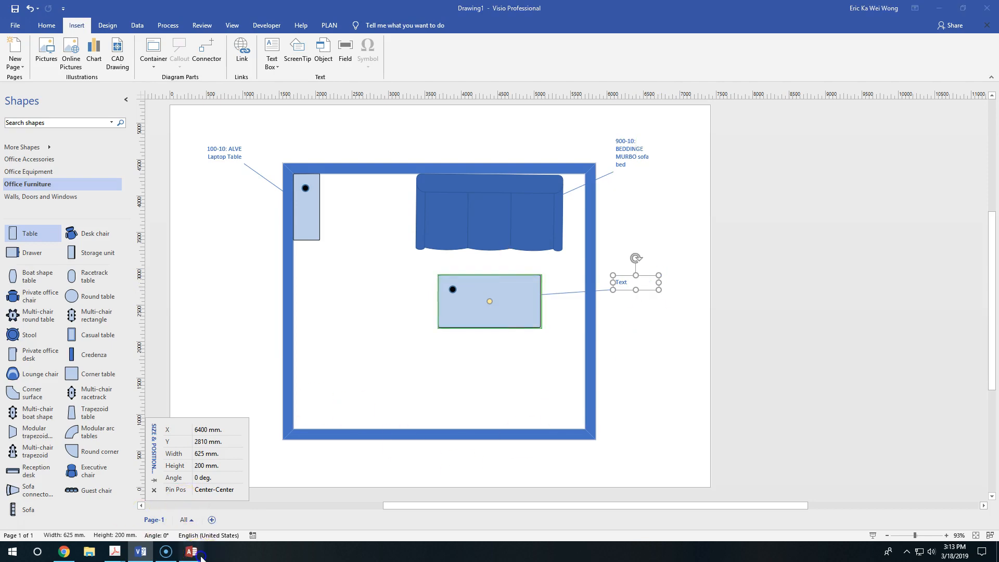
Step: Label the callout "100-15: FREDRIK Desk", checking the product ID and item name in the Access PRODUCTS table
click(191, 552)
click(191, 553)
click(191, 552)
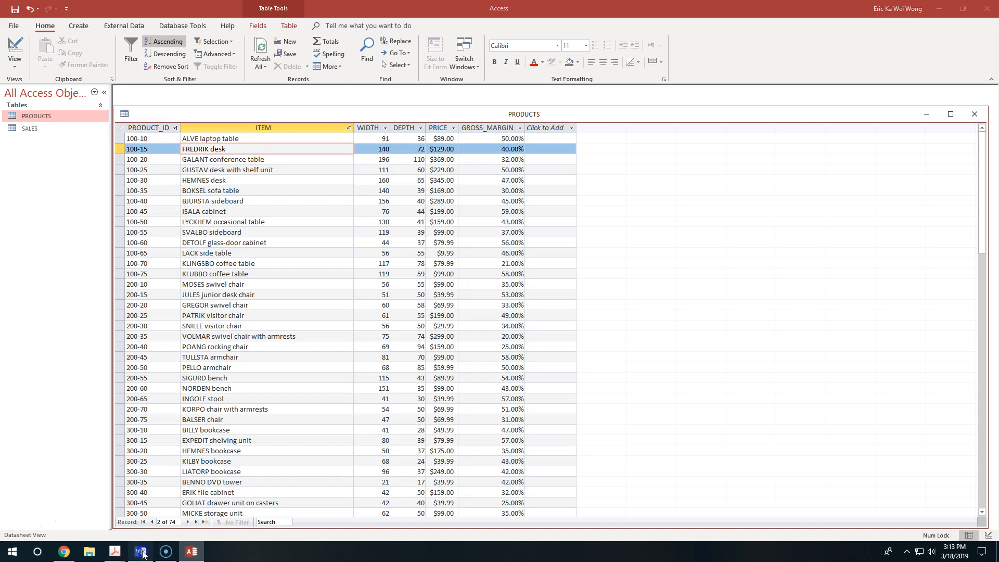
click(141, 551)
double_click(631, 281)
text(100-15: FRE)
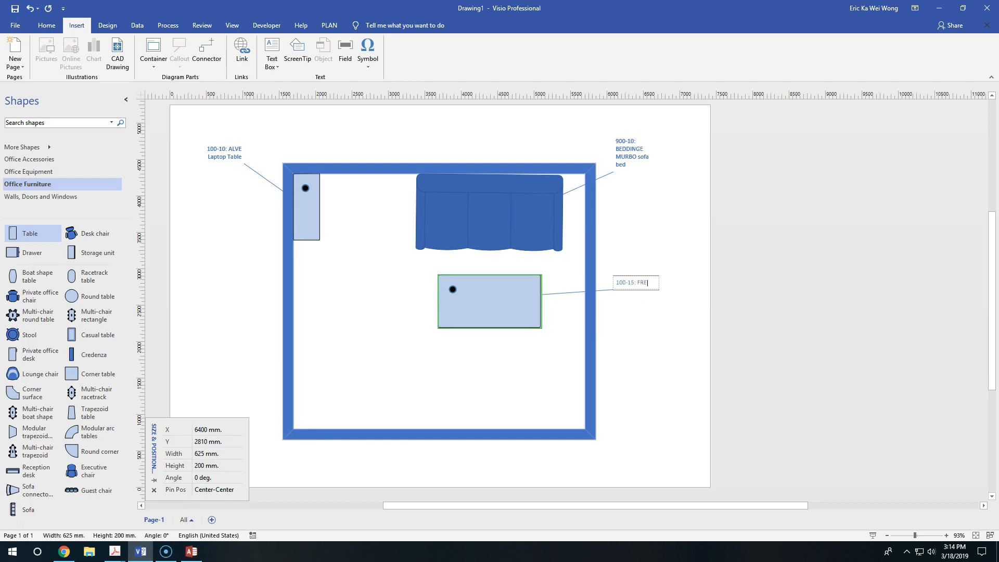
text(DRIK)
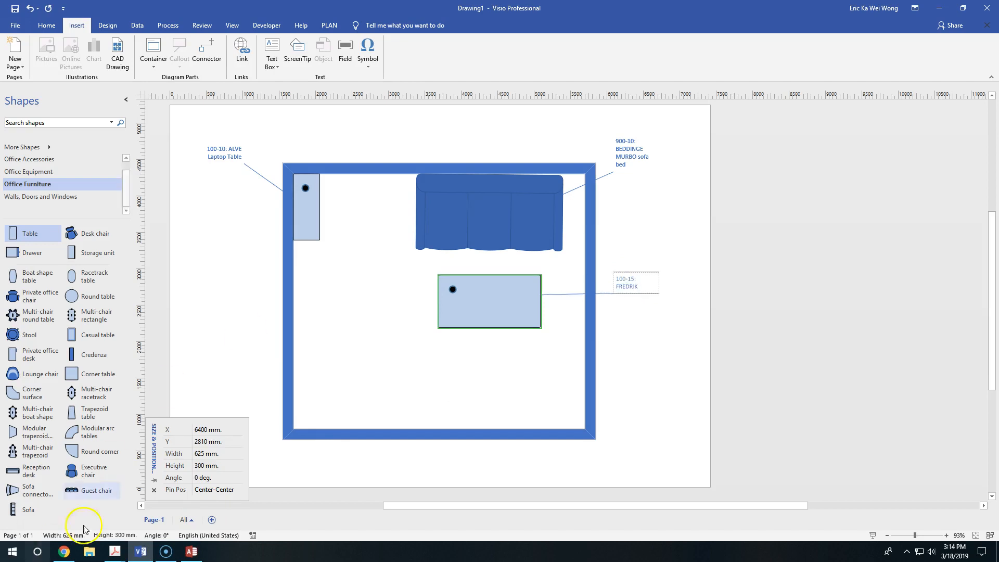
click(191, 552)
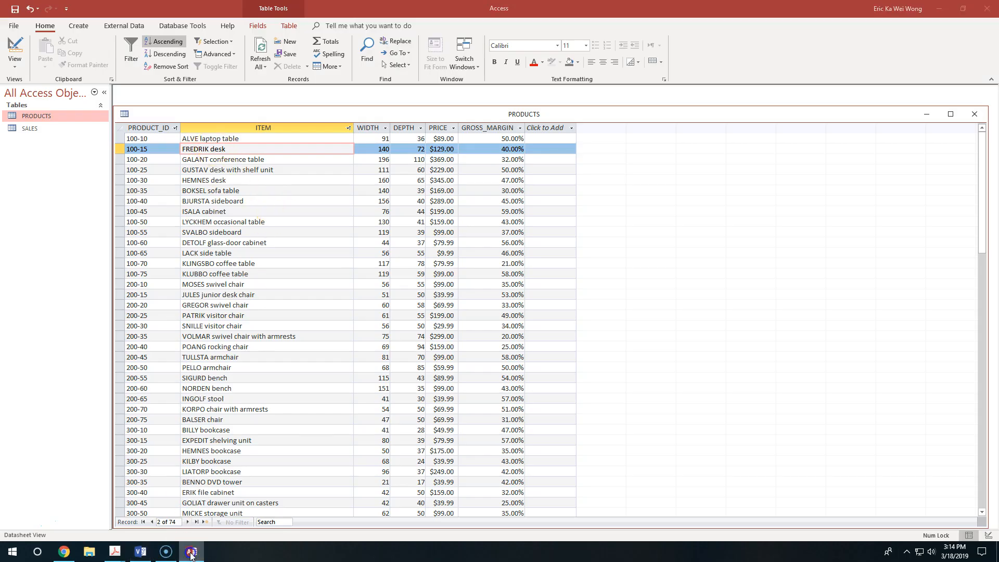
click(140, 551)
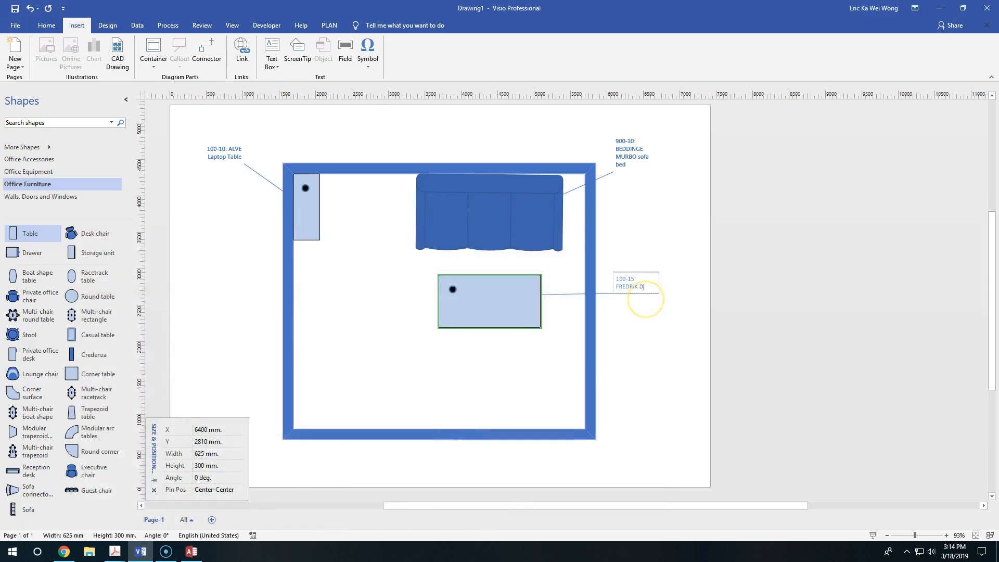
click(641, 338)
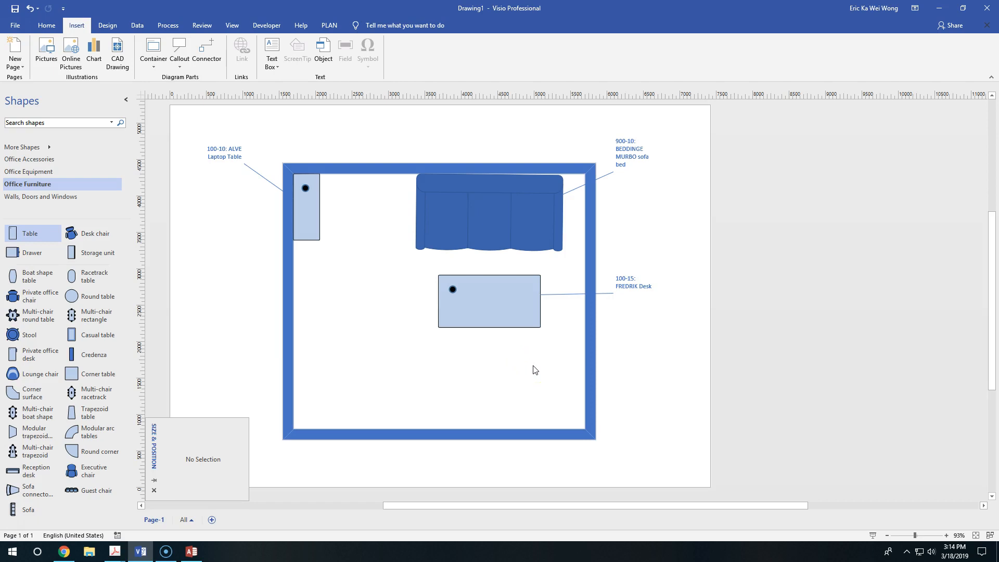
scroll(533, 369, down, 2)
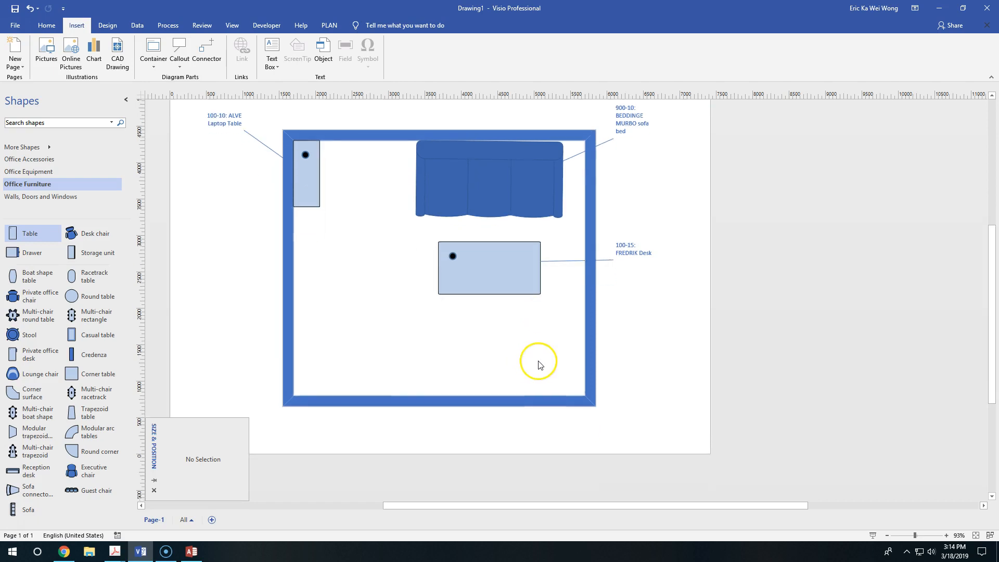
scroll(539, 364, up, 4)
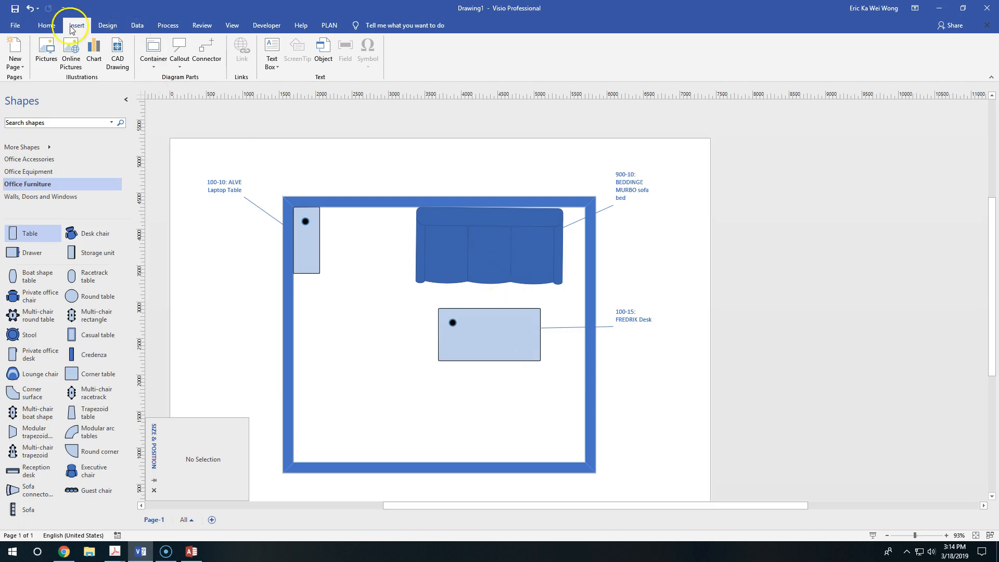
click(48, 26)
click(353, 202)
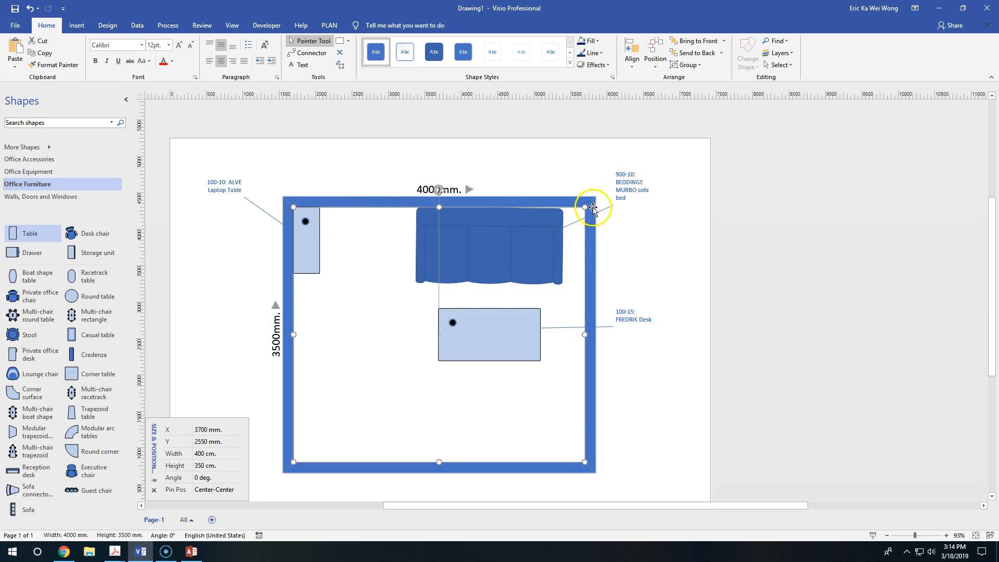
click(688, 64)
click(698, 86)
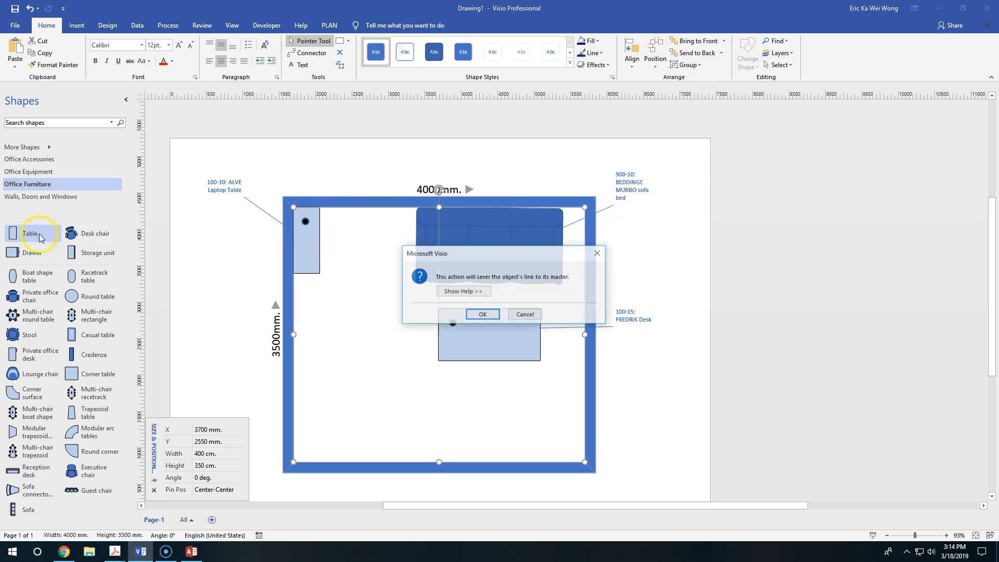
click(525, 315)
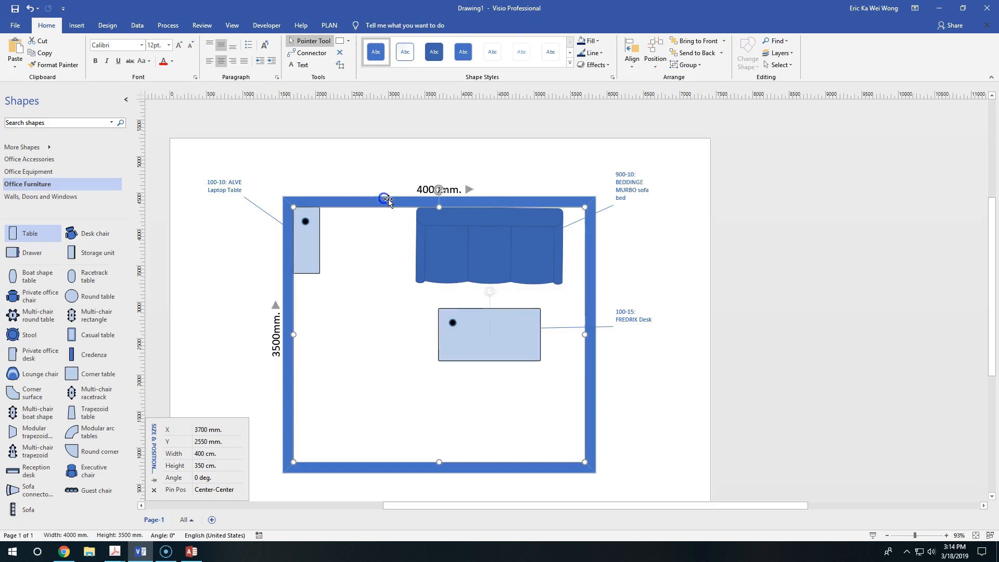
Step: Ungroup the room shape into separate walls, accepting the severed link to its master, and delete the bottom wall
click(688, 65)
click(698, 85)
click(486, 315)
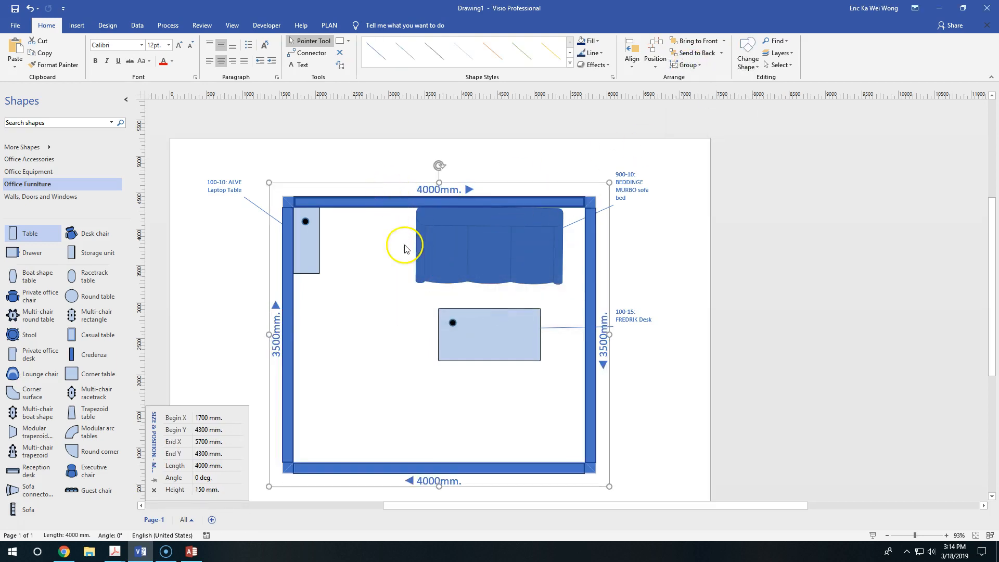
click(430, 395)
click(379, 464)
key(Delete)
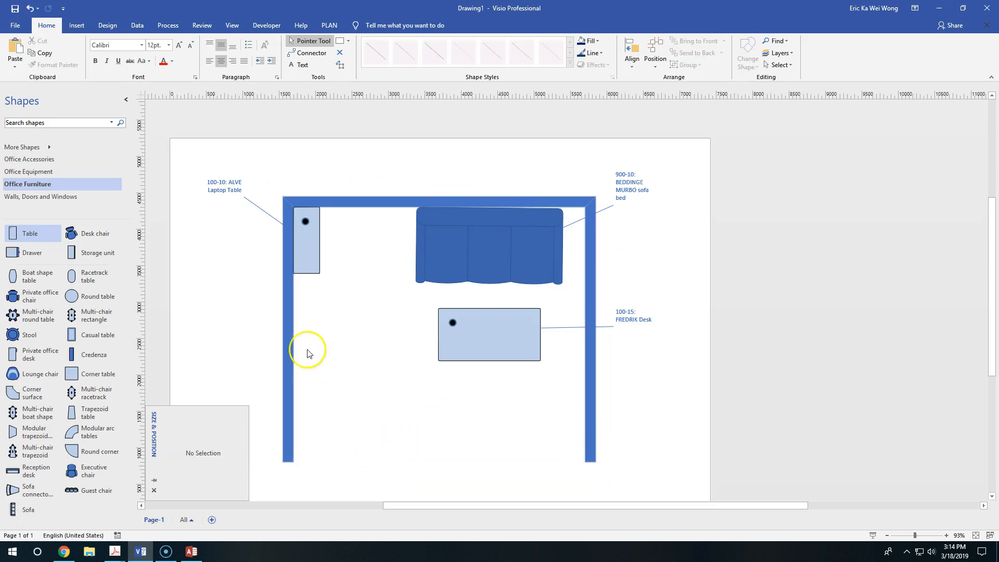
Step: Select the left, top and right walls together and group them into one object
click(290, 325)
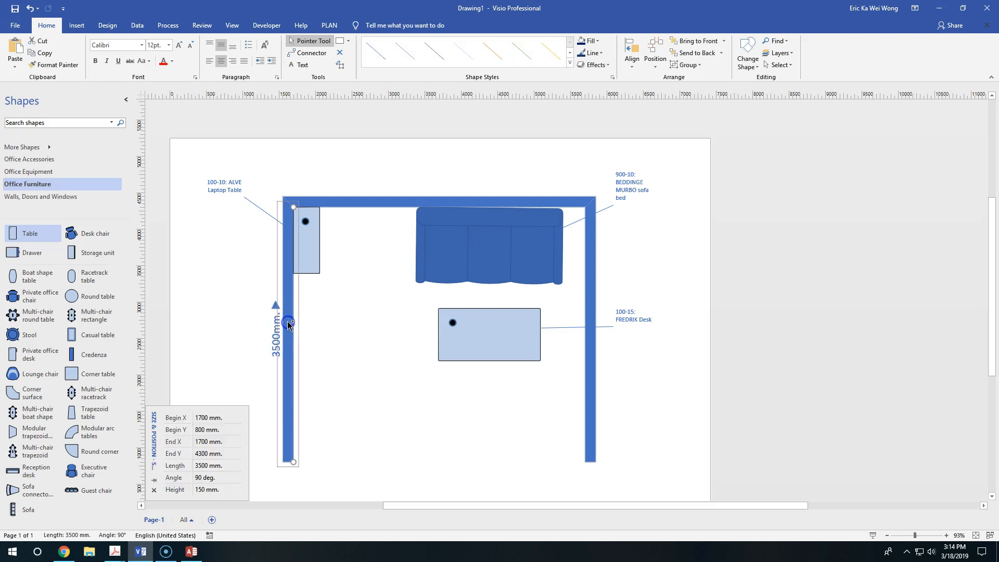
shift+click(395, 204)
shift+click(586, 285)
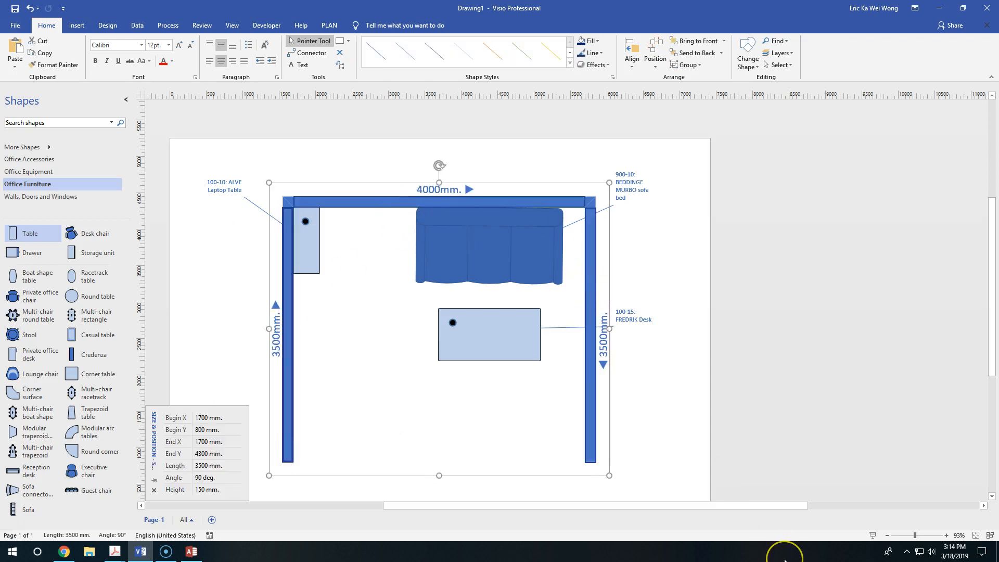
key(ctrl+g)
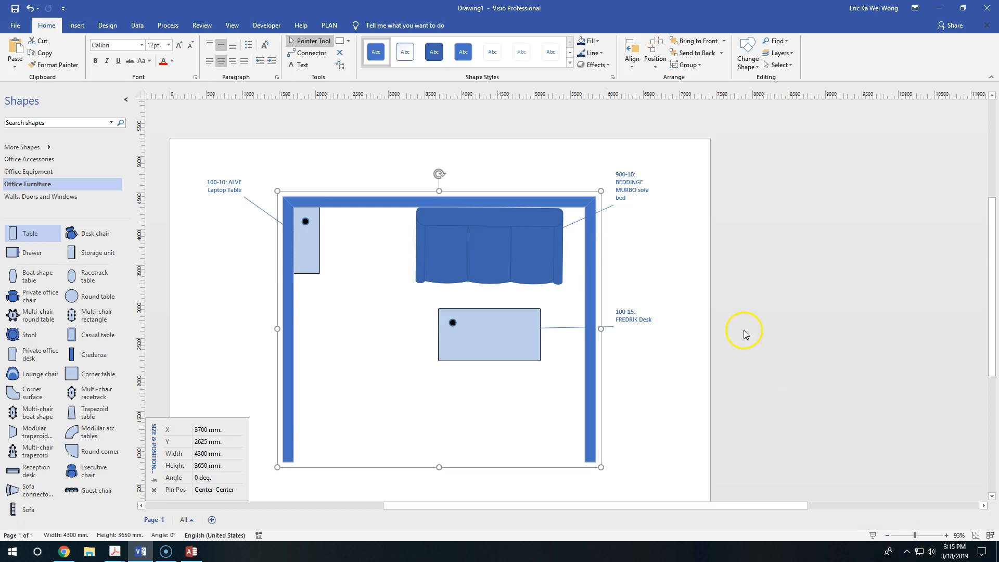
scroll(656, 286, down, 3)
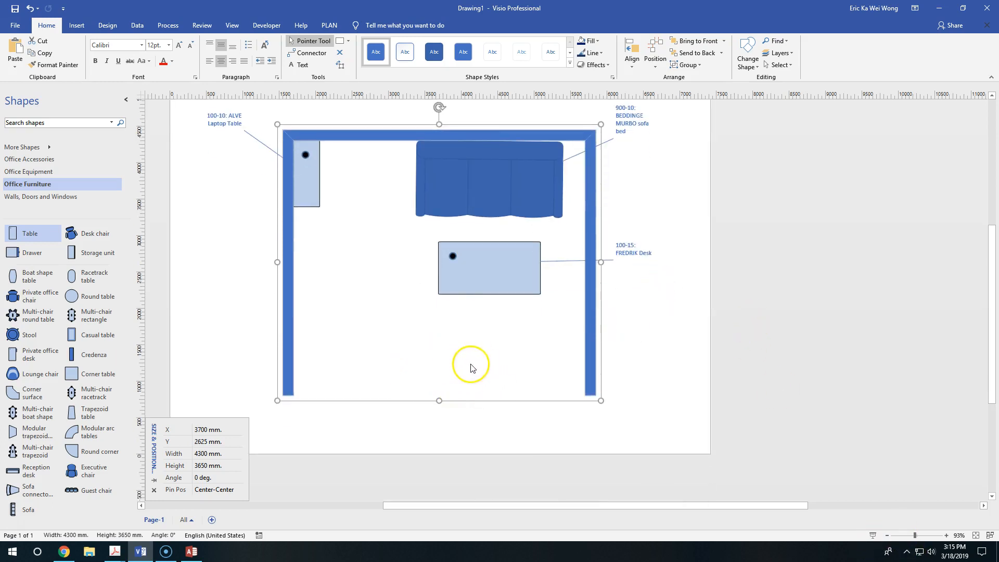
scroll(572, 344, up, 1)
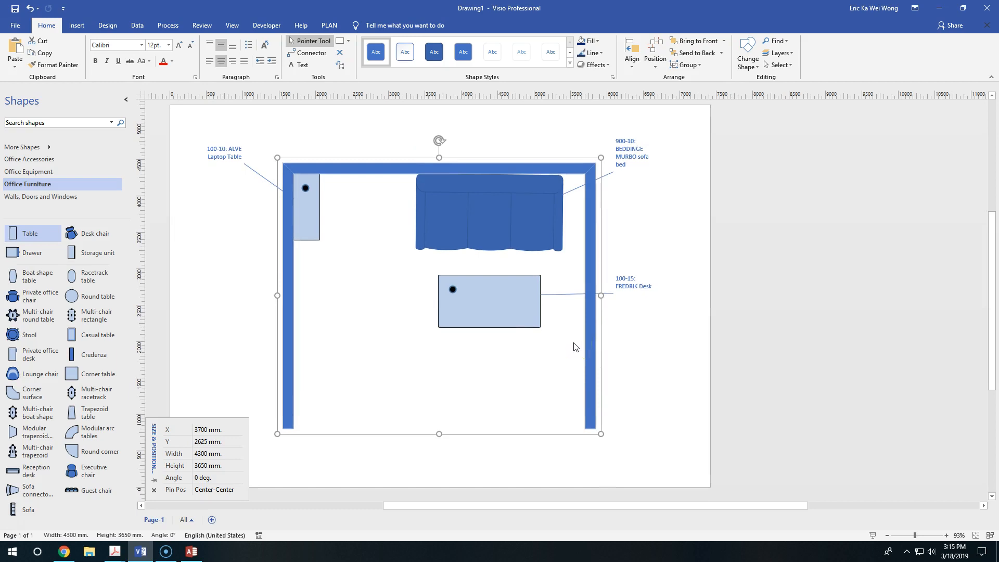